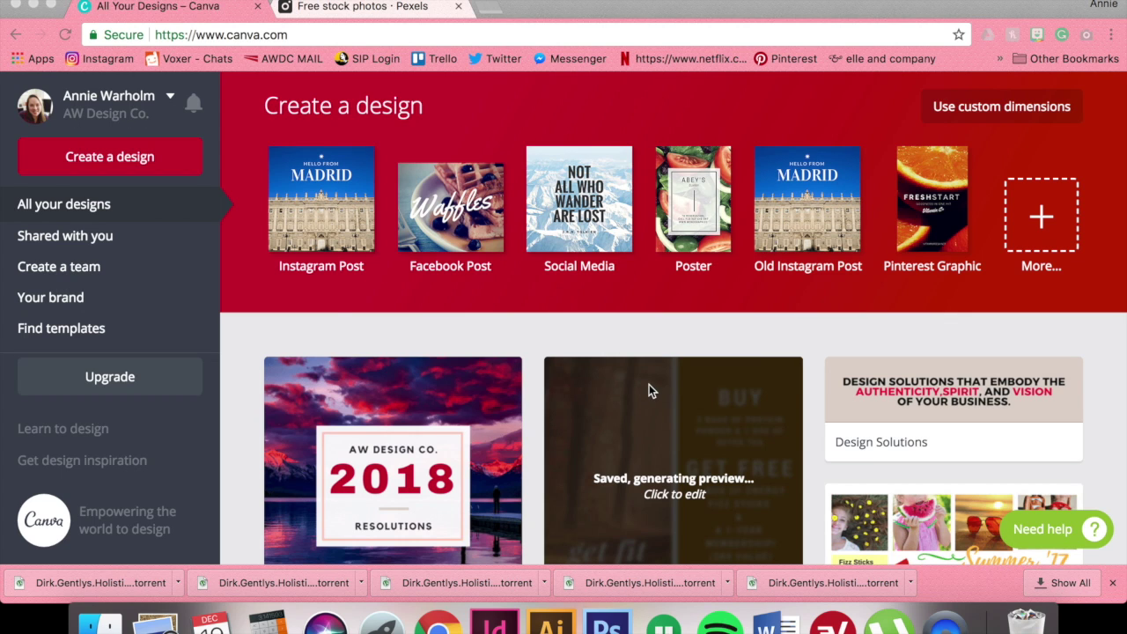
scroll(368, 353, "down", 3)
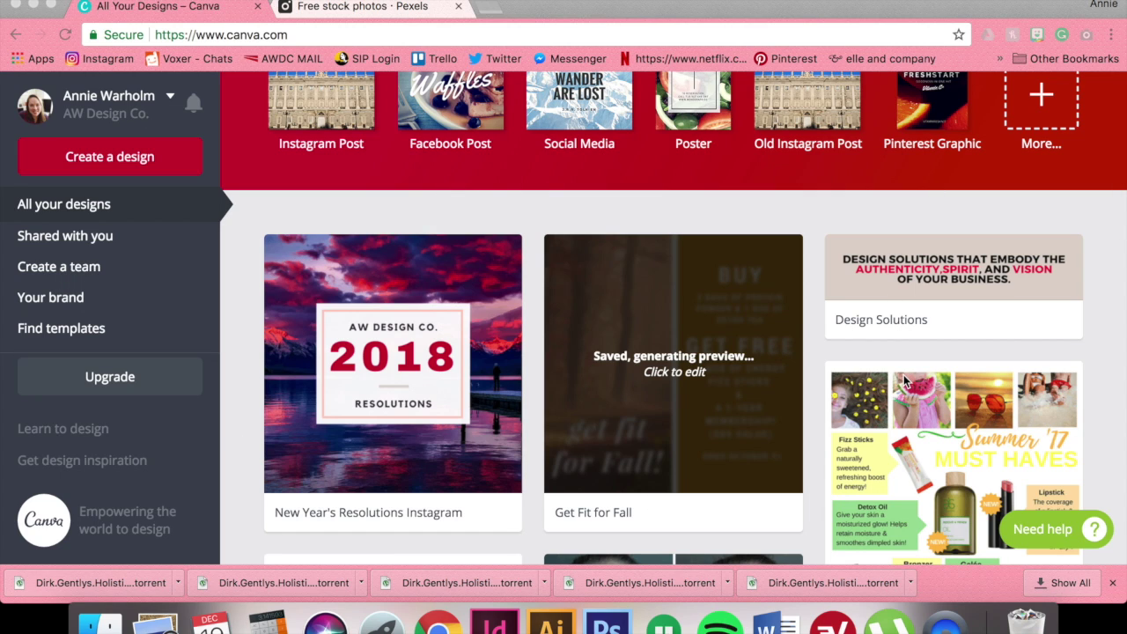
scroll(651, 407, "up", 3)
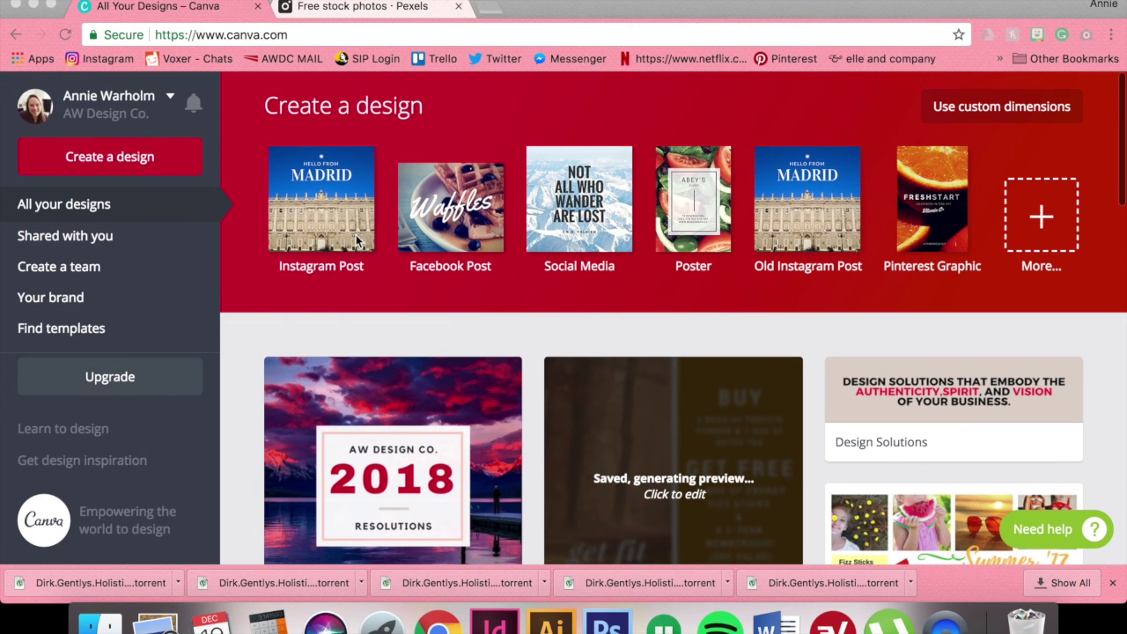
left_click(97, 102)
left_click(95, 99)
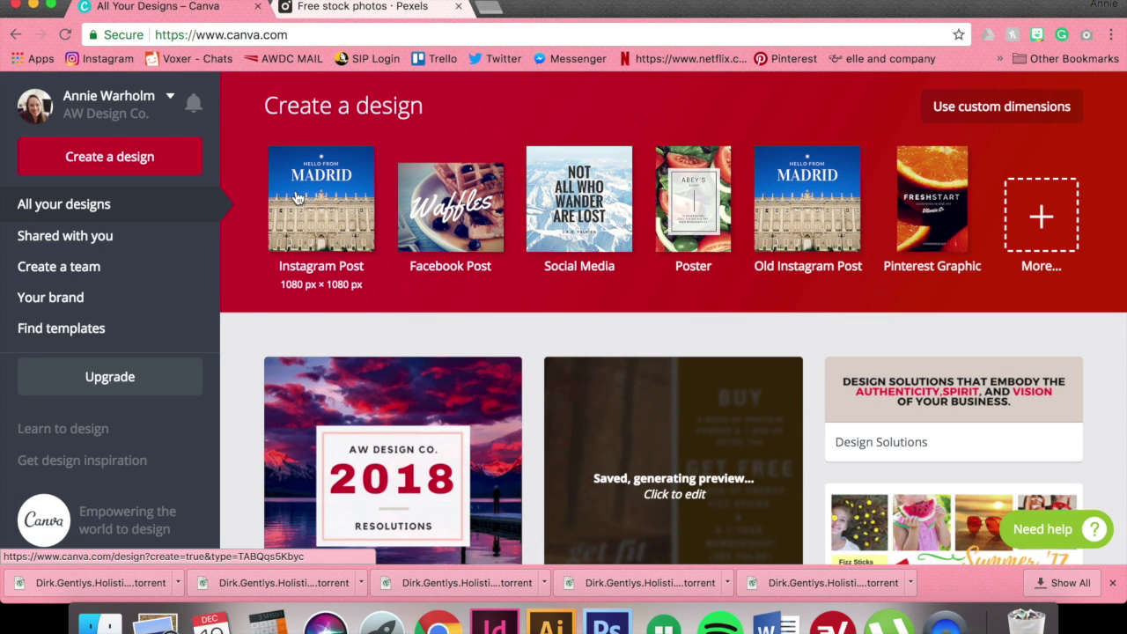
- Look through the account's team page, shared designs page and brand kit with its colors, logos and fonts
left_click(60, 277)
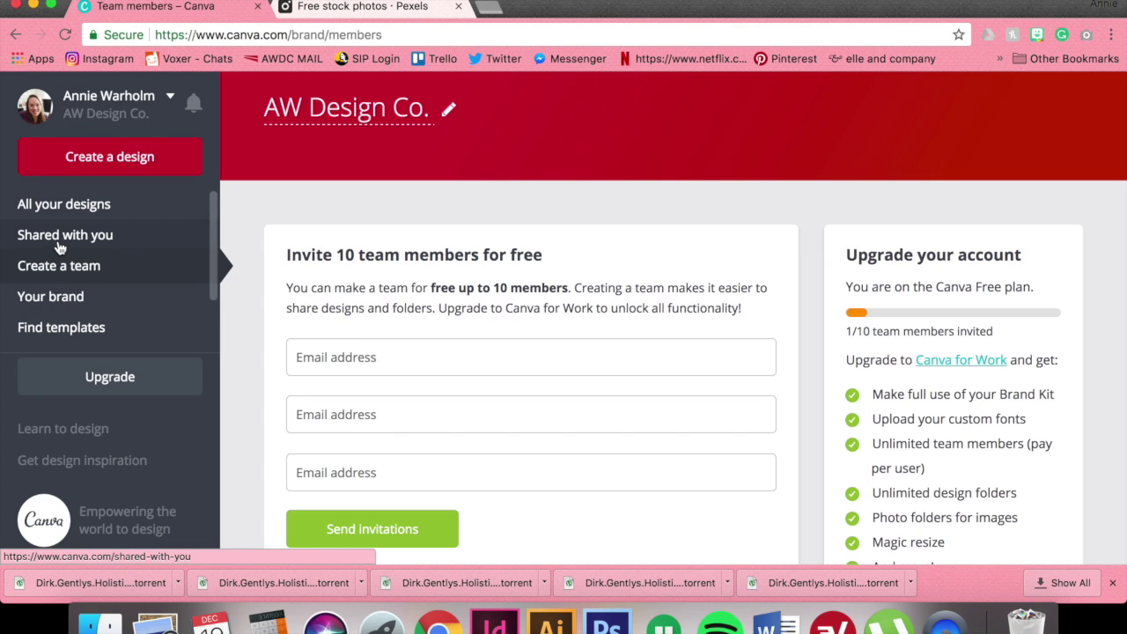
left_click(58, 246)
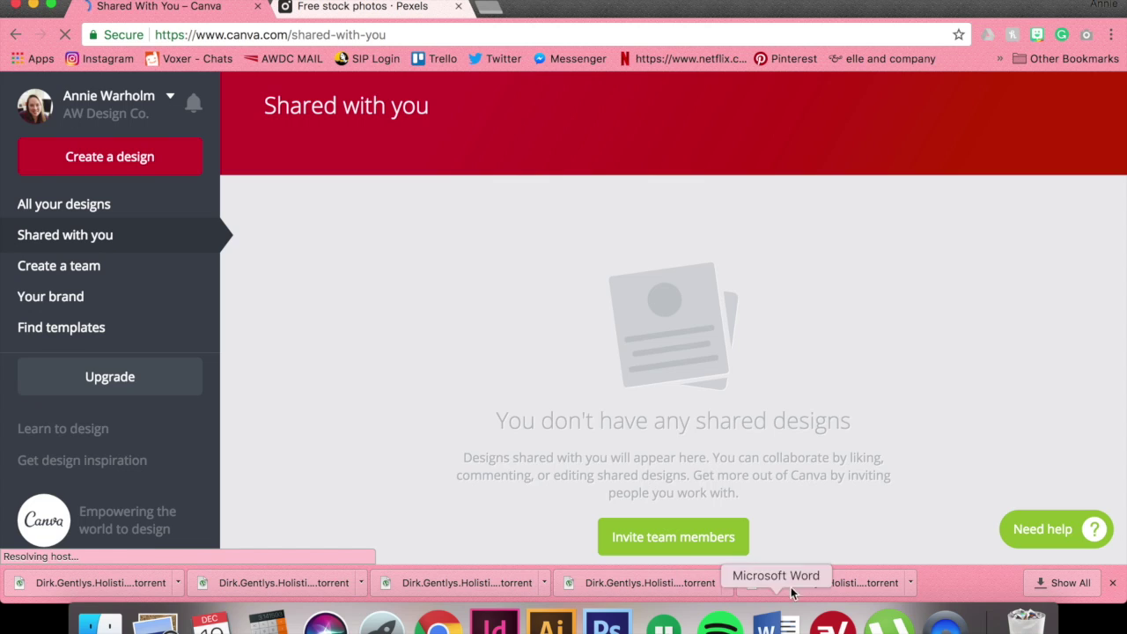
left_click(68, 298)
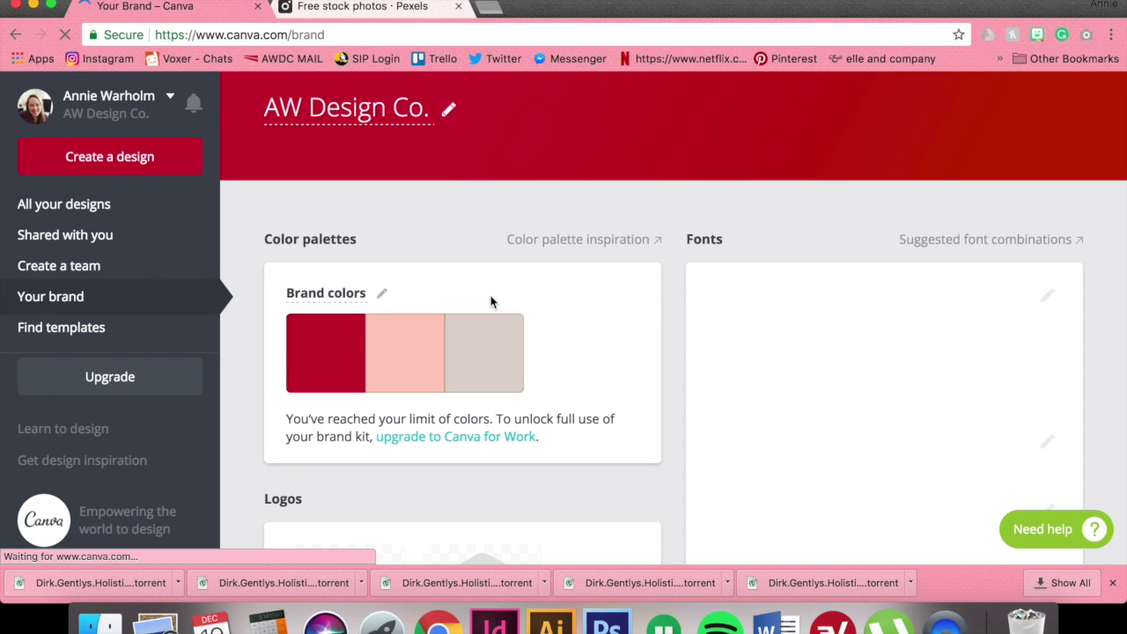
scroll(490, 302, "down", 3)
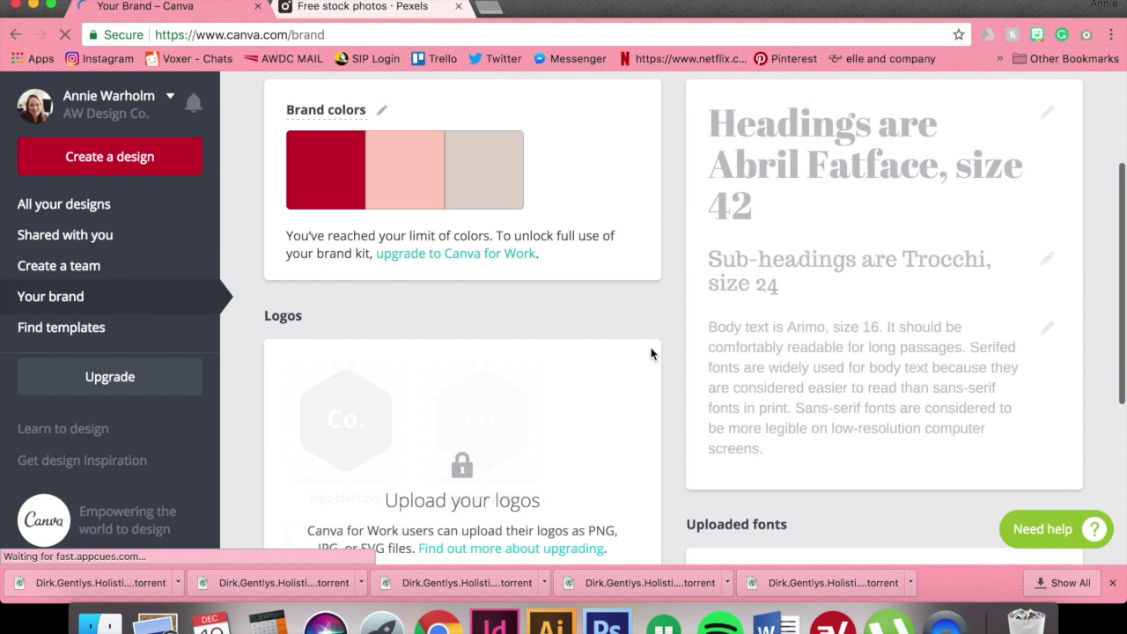
scroll(652, 353, "up", 1)
scroll(652, 353, "down", 1)
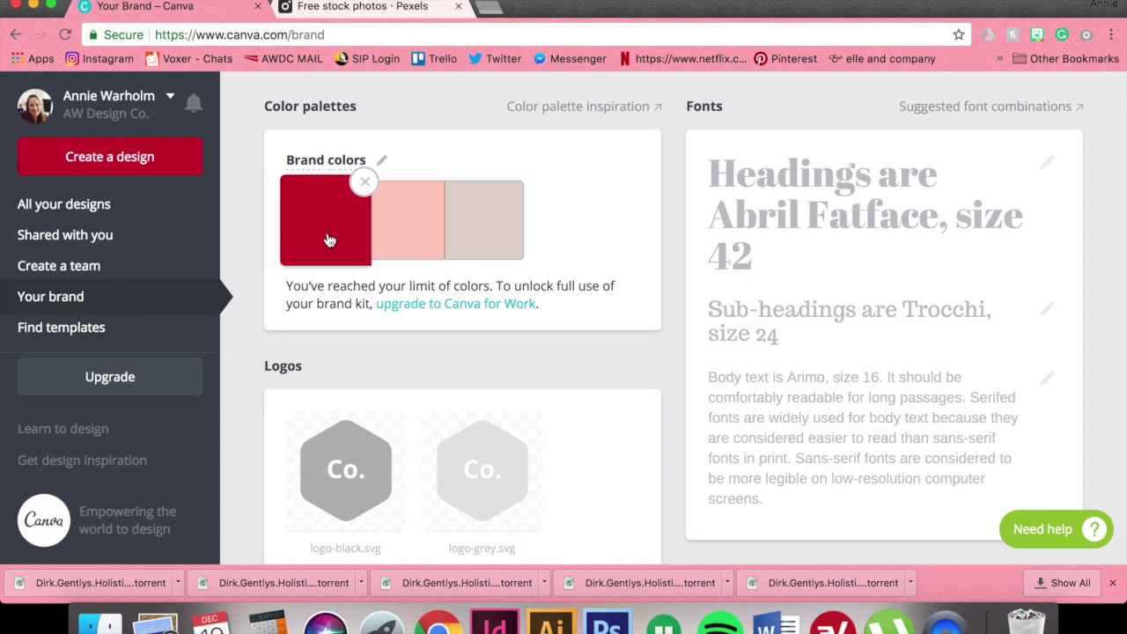
- Open the template library and search its templates for "instagram"
left_click(29, 336)
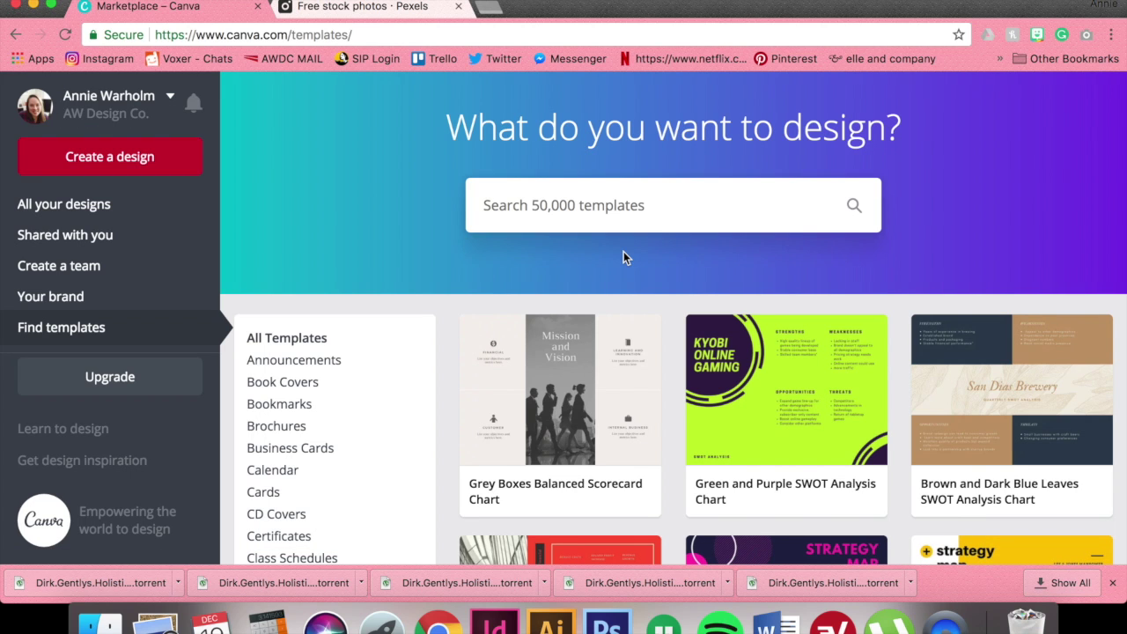
scroll(365, 302, "down", 5)
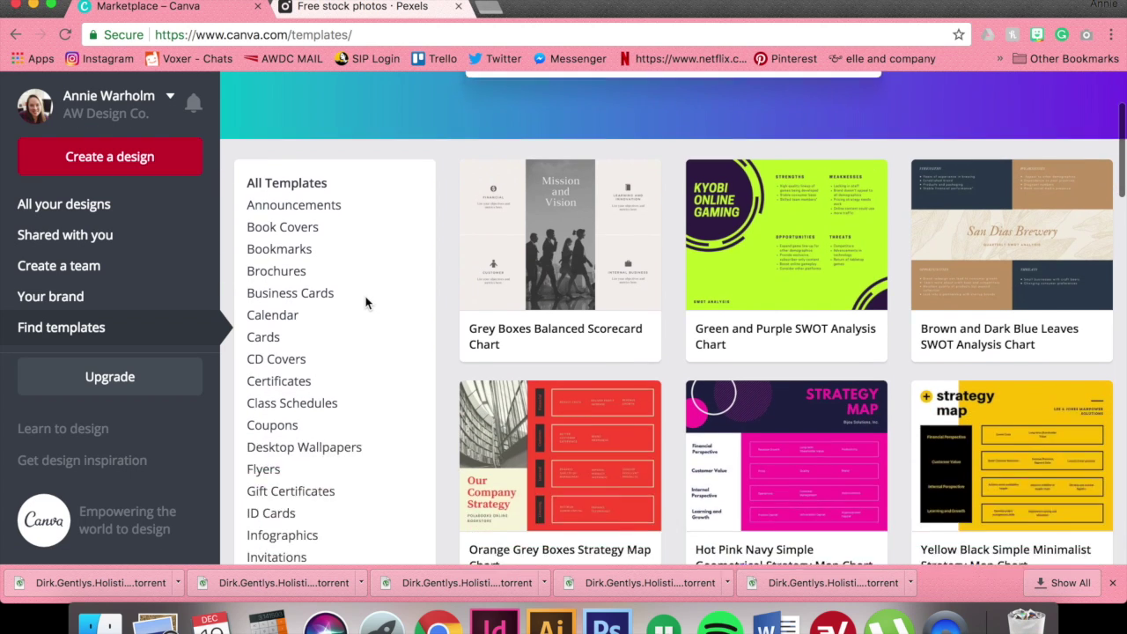
scroll(367, 304, "down", 5)
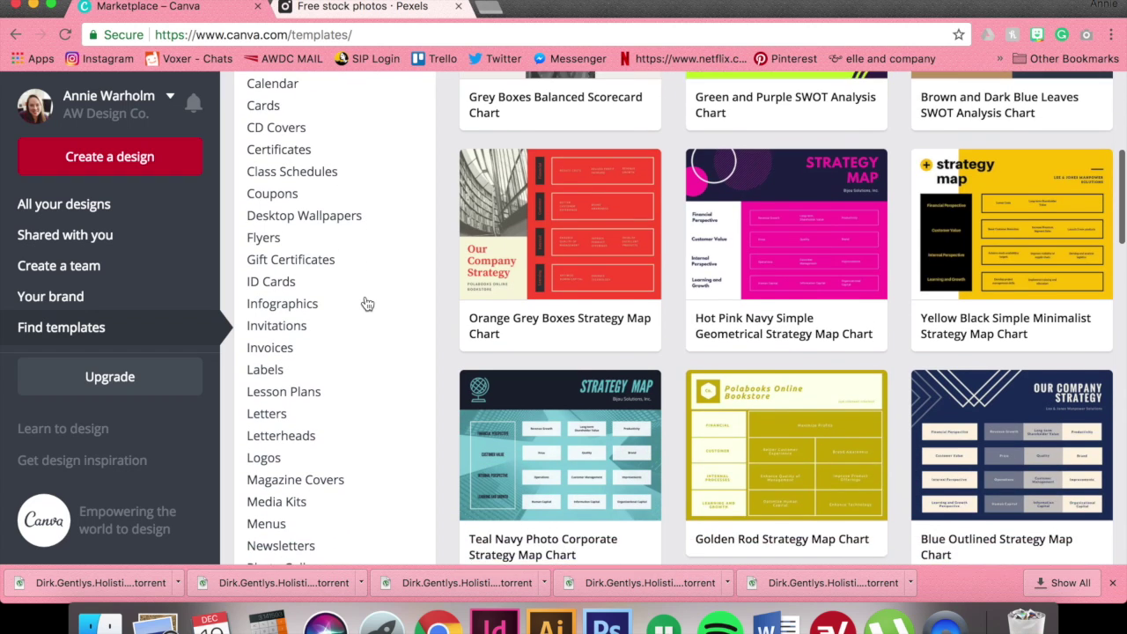
scroll(368, 304, "down", 3)
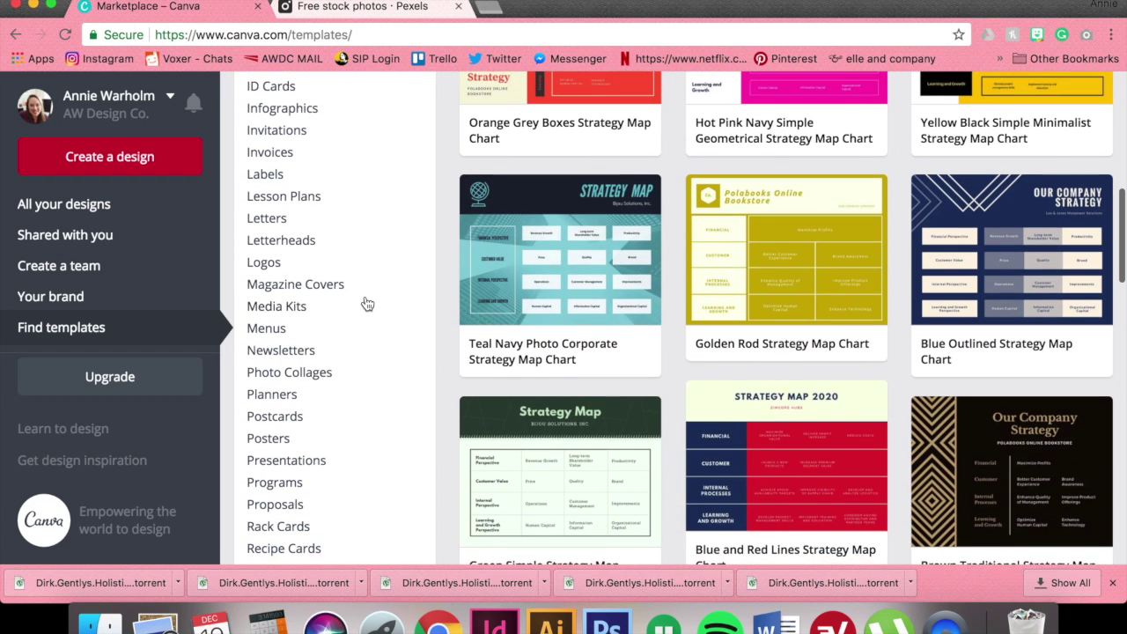
scroll(367, 304, "down", 1)
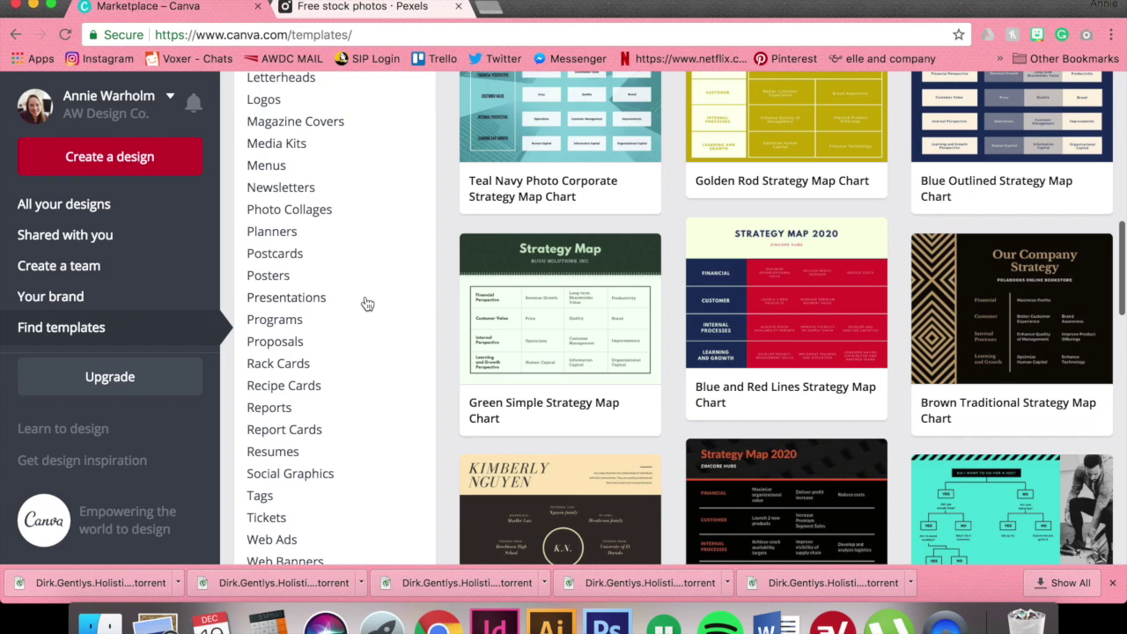
scroll(493, 361, "up", 10)
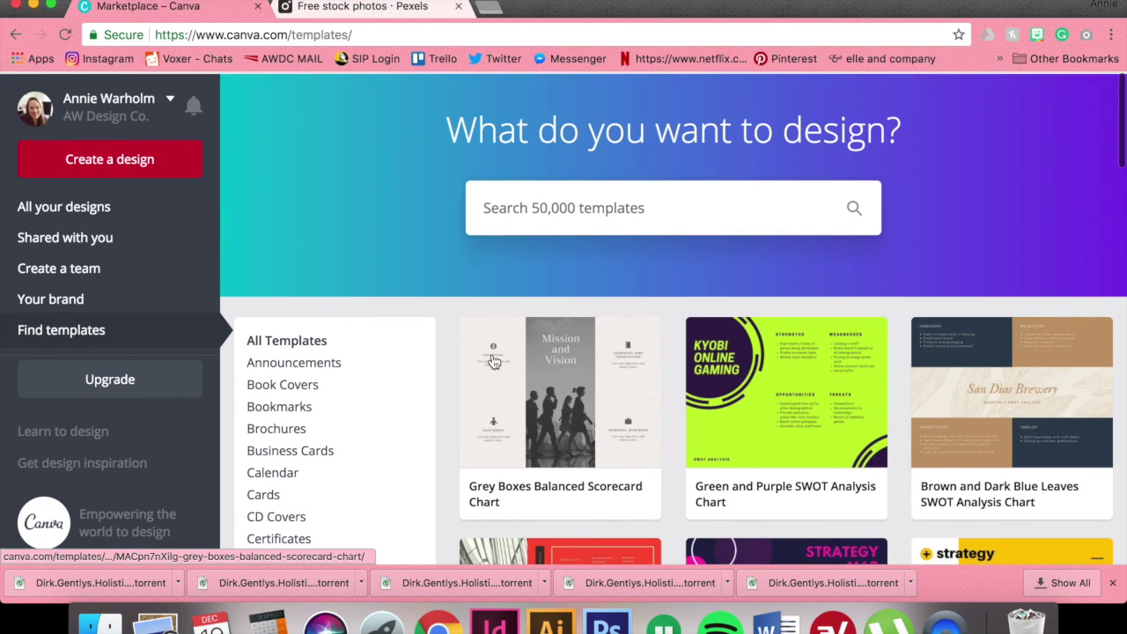
left_click(702, 204)
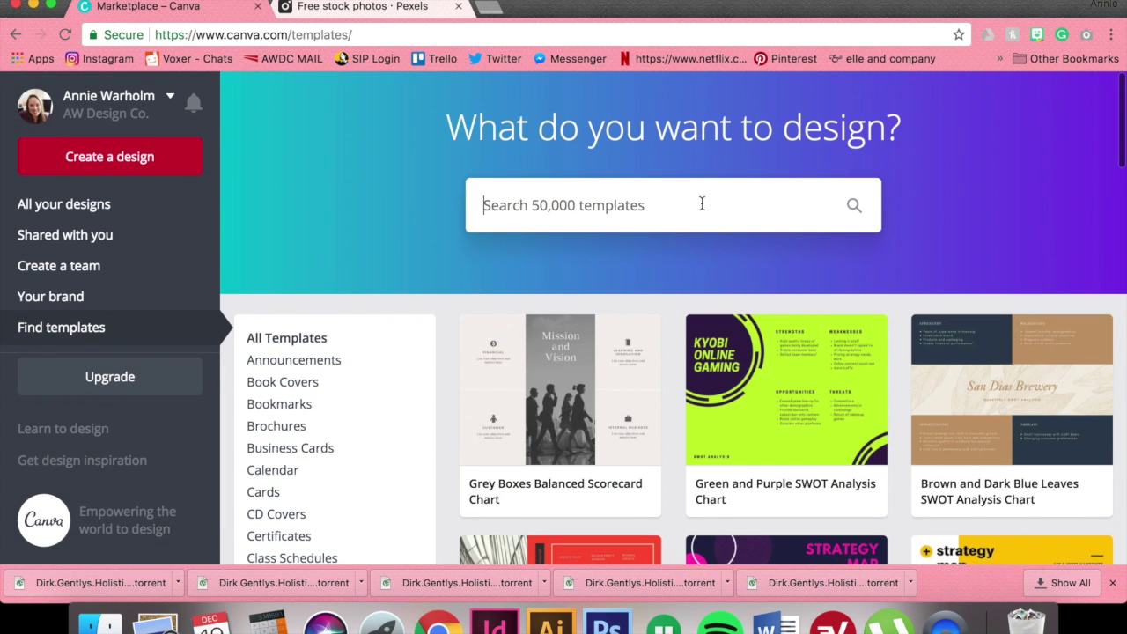
type("instagram")
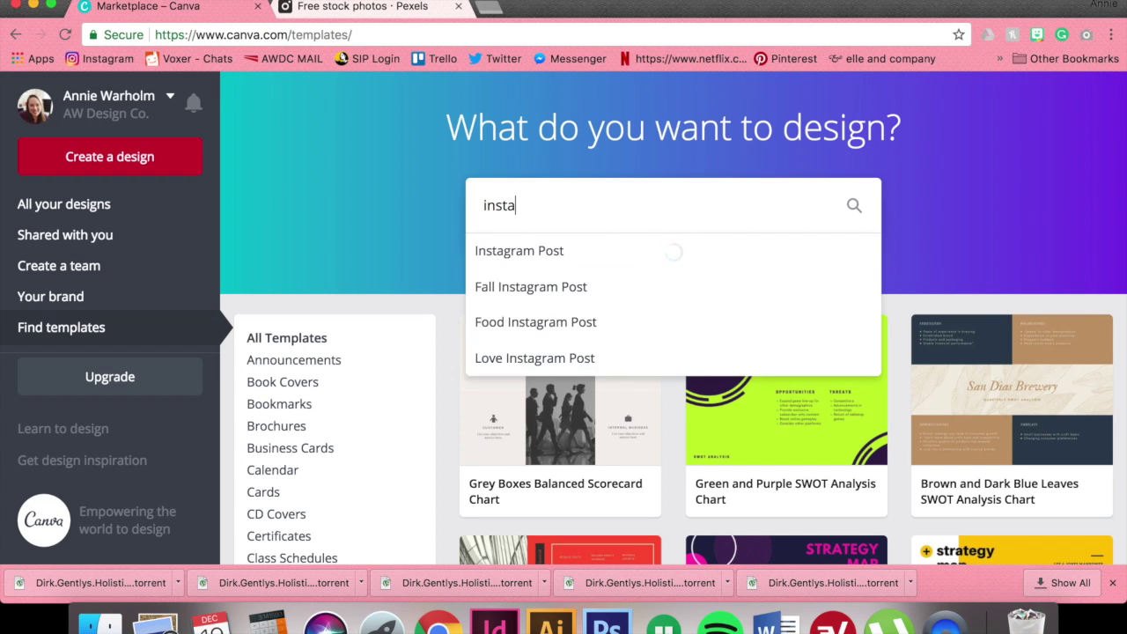
key("Return")
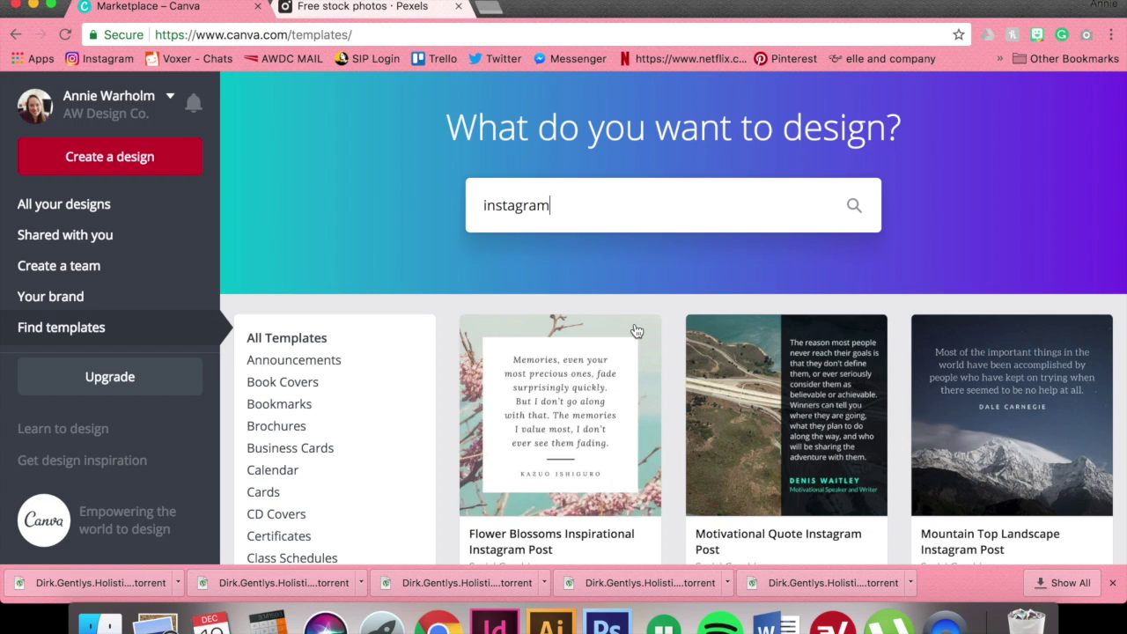
- Examine the Instagram post templates in the search results to find a suitable design
scroll(636, 330, "down", 5)
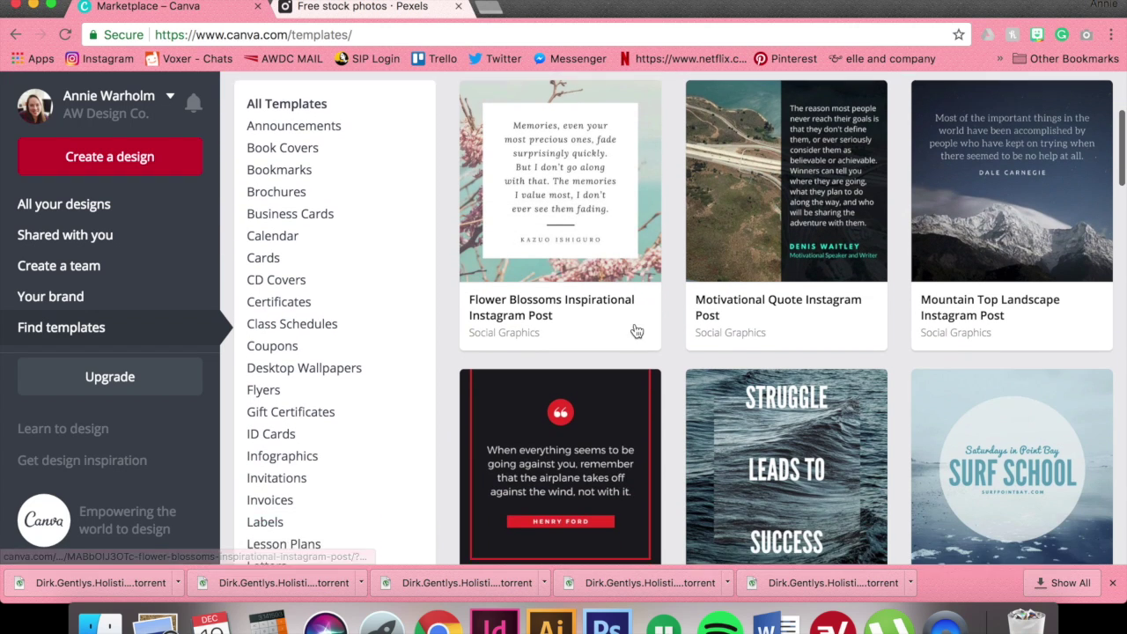
scroll(635, 331, "down", 8)
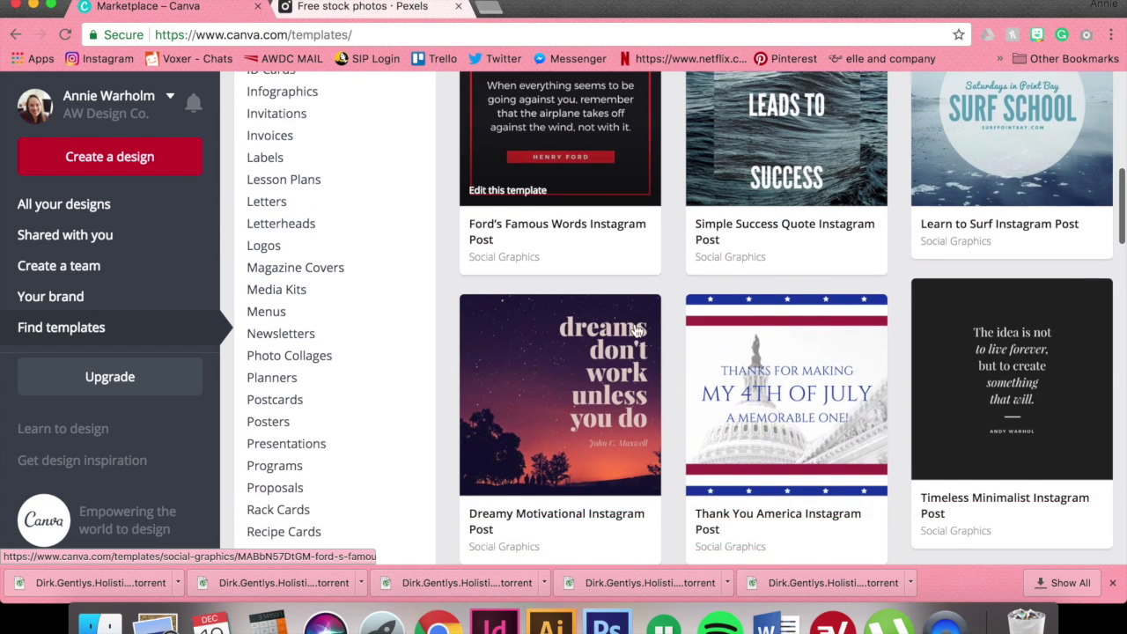
scroll(636, 331, "down", 7)
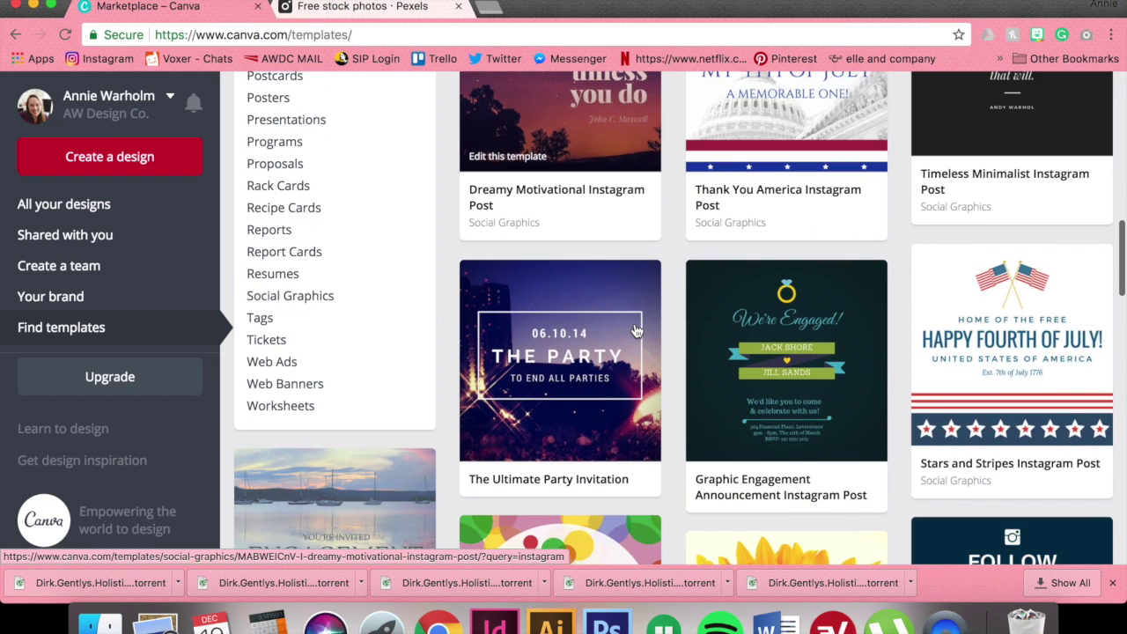
scroll(636, 331, "down", 3)
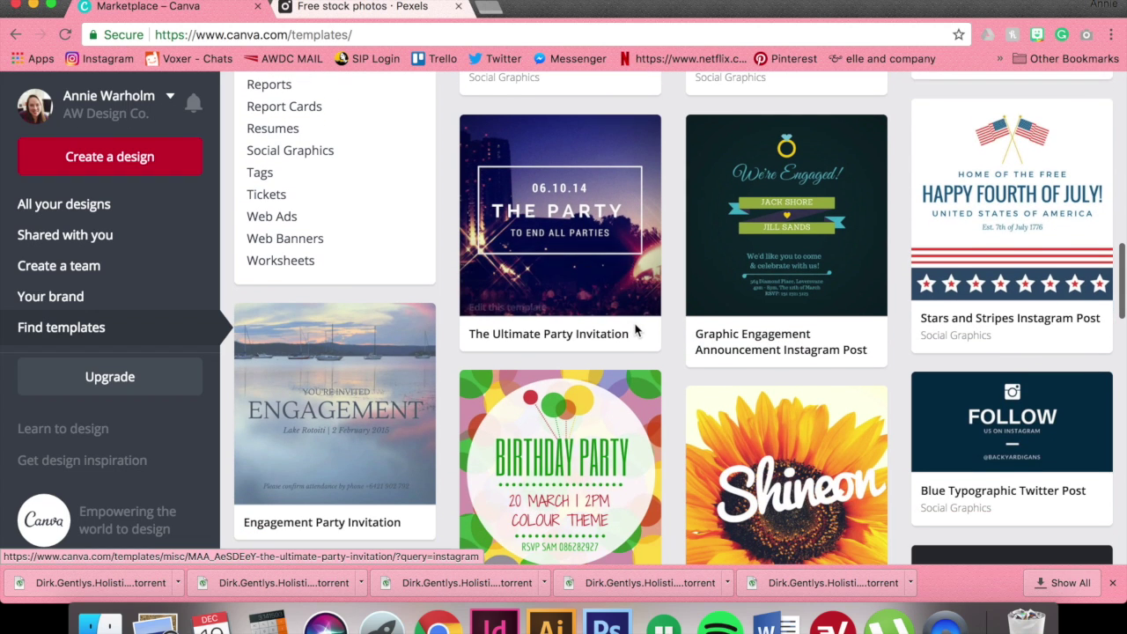
scroll(636, 330, "down", 2)
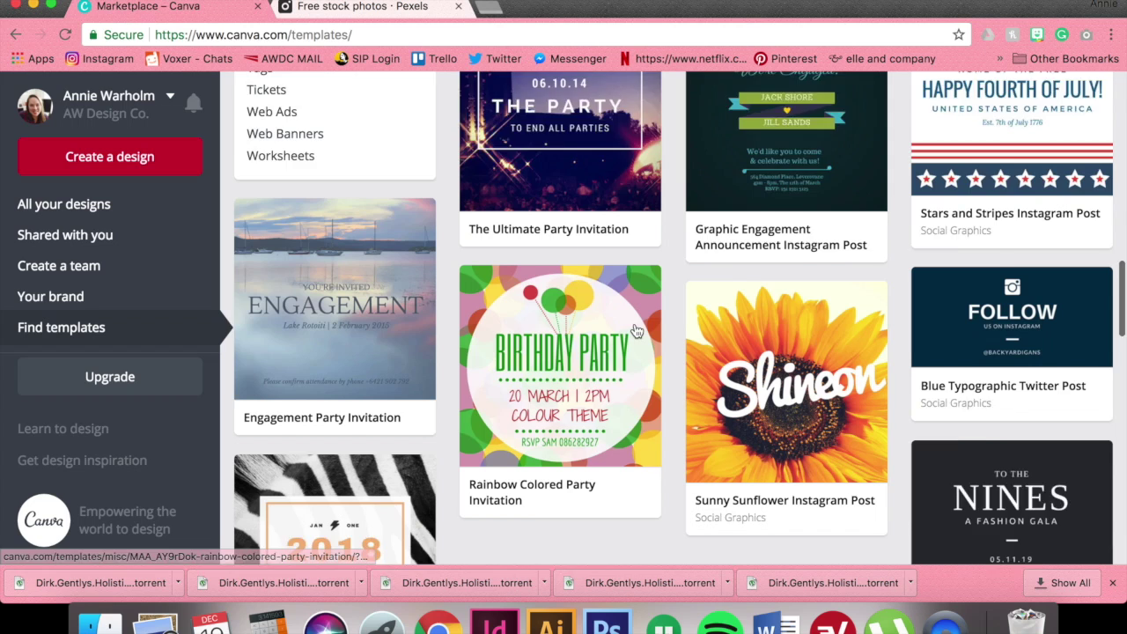
scroll(636, 331, "down", 3)
scroll(636, 330, "down", 2)
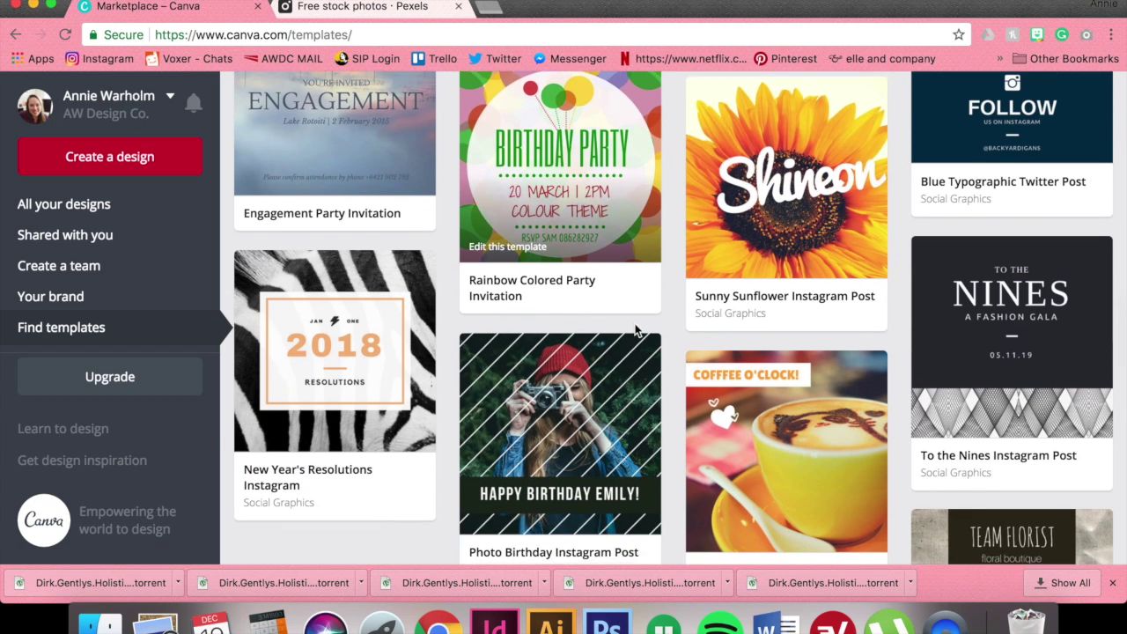
scroll(636, 330, "down", 3)
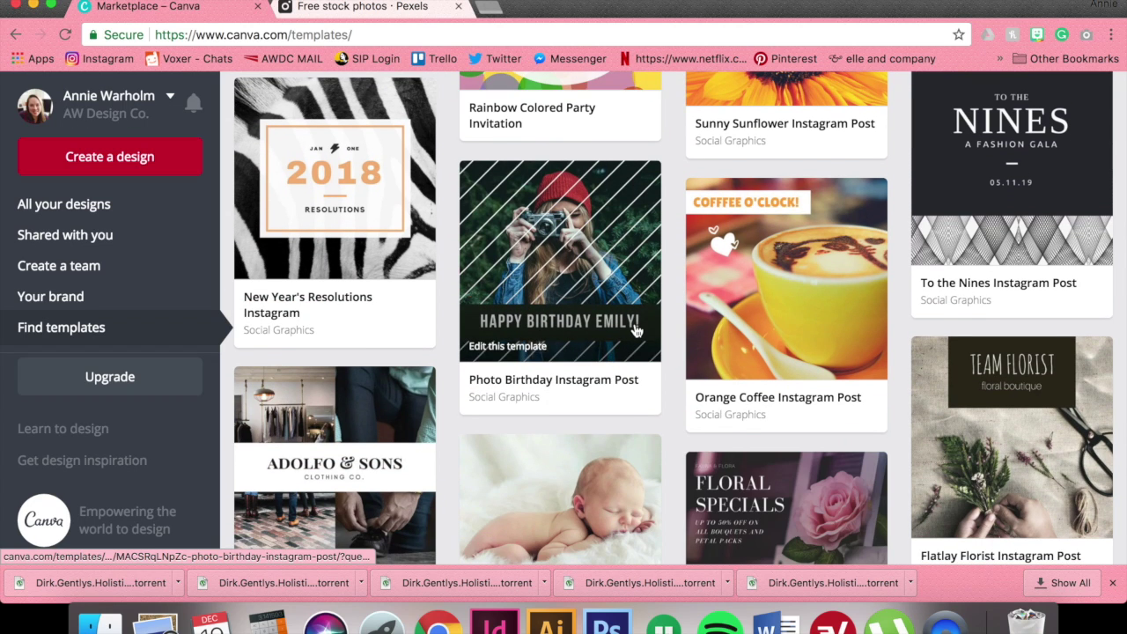
scroll(635, 330, "down", 2)
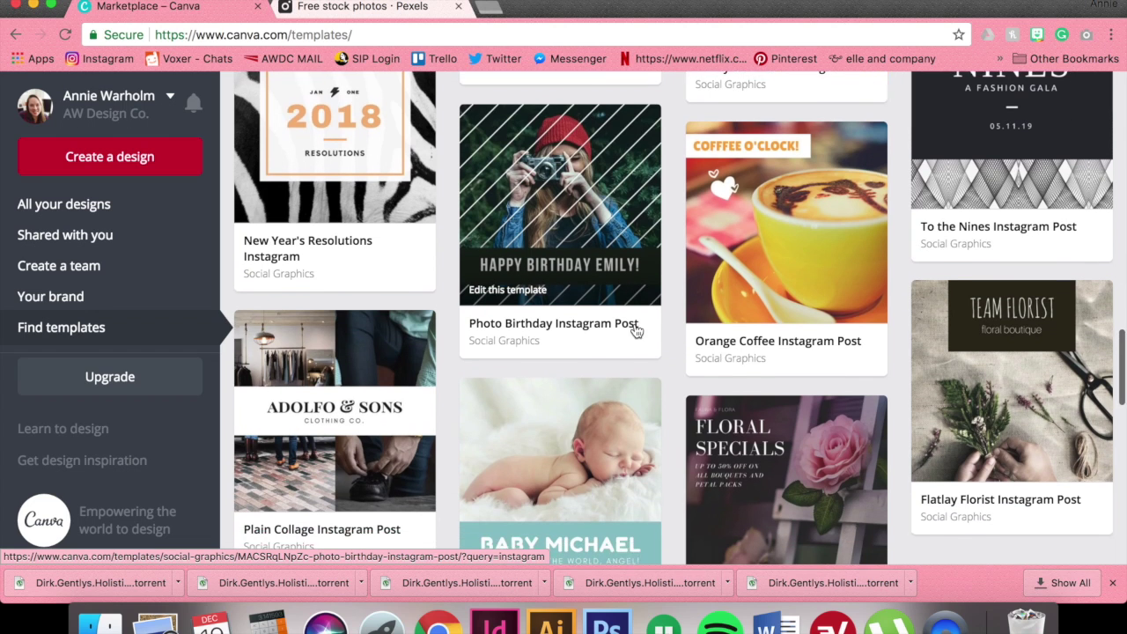
scroll(636, 331, "down", 3)
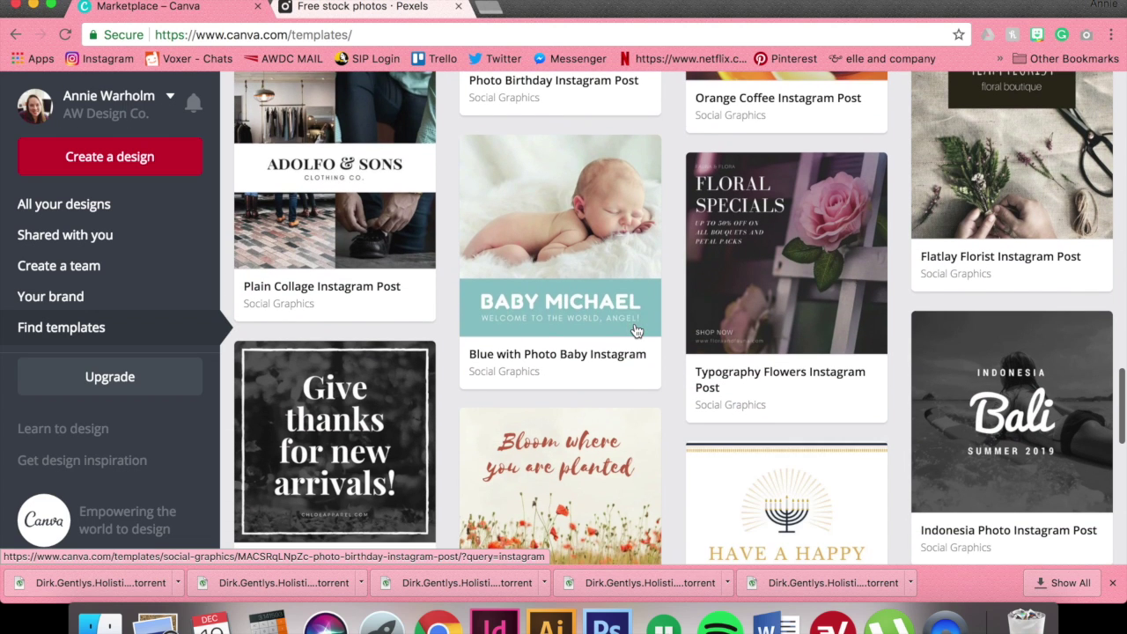
scroll(636, 330, "down", 5)
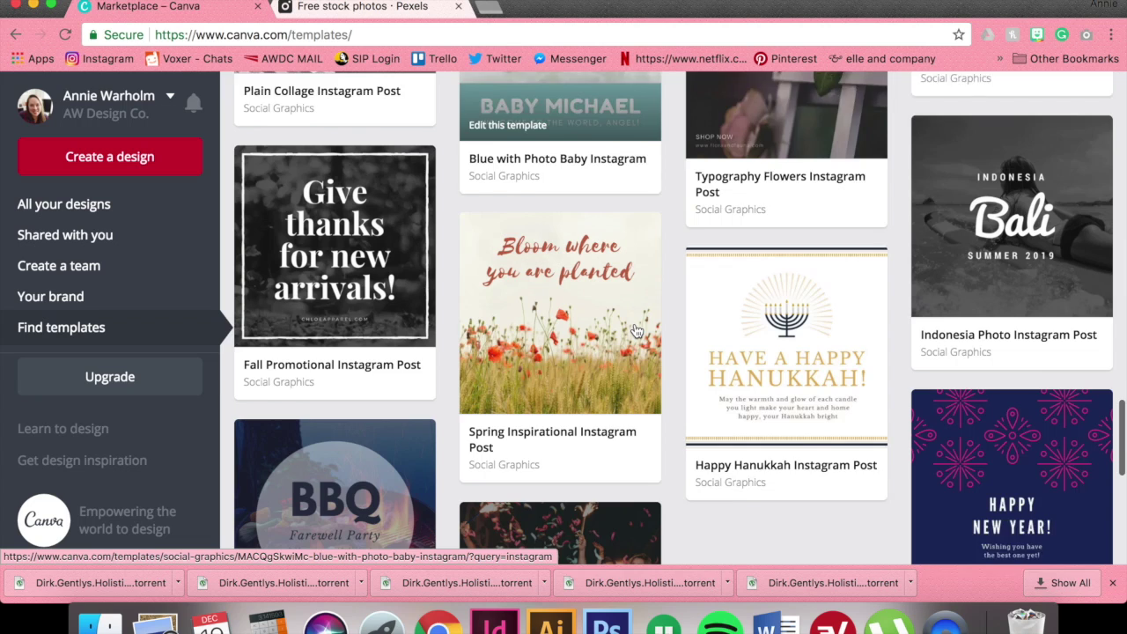
scroll(635, 330, "down", 4)
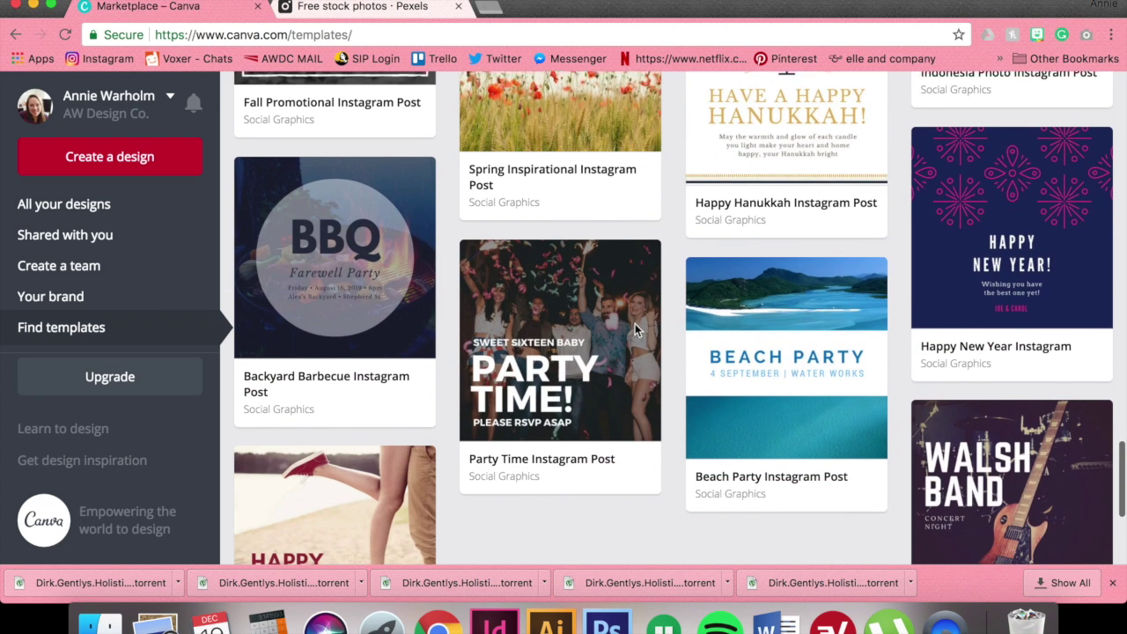
scroll(636, 330, "down", 1)
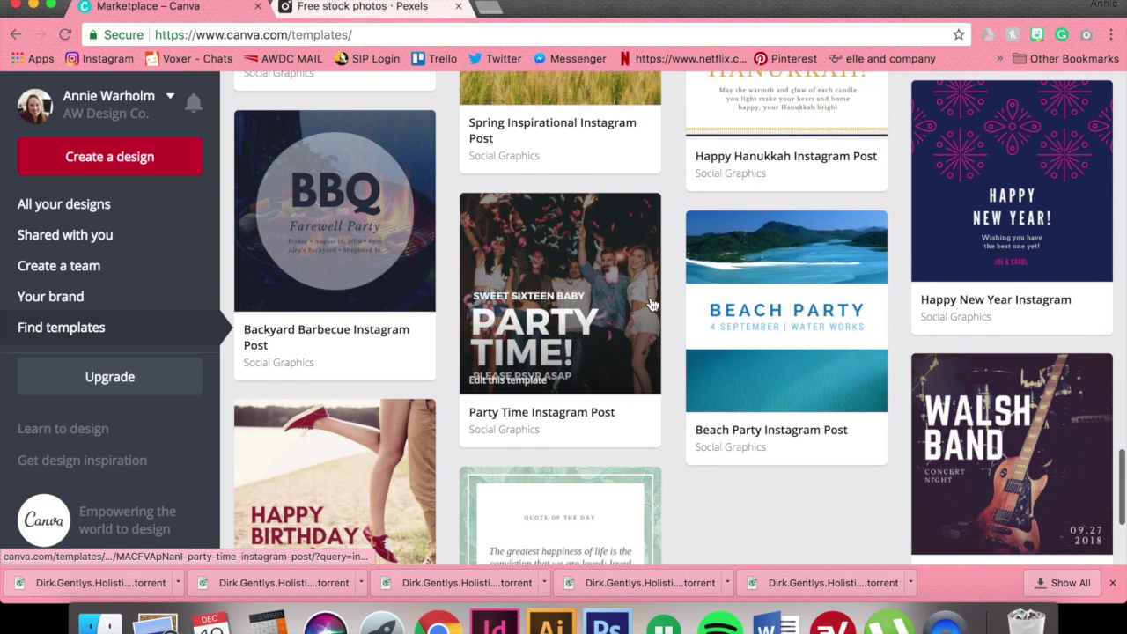
- Open the Happy New Year Instagram template and start editing it as a new design
left_click(1037, 188)
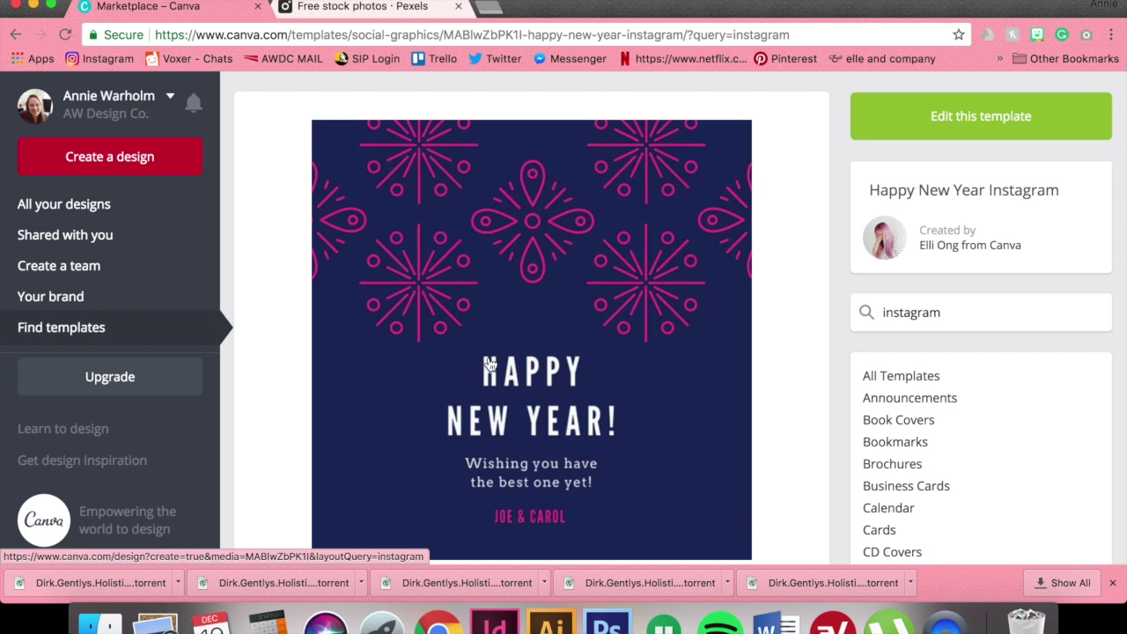
scroll(722, 254, "down", 1)
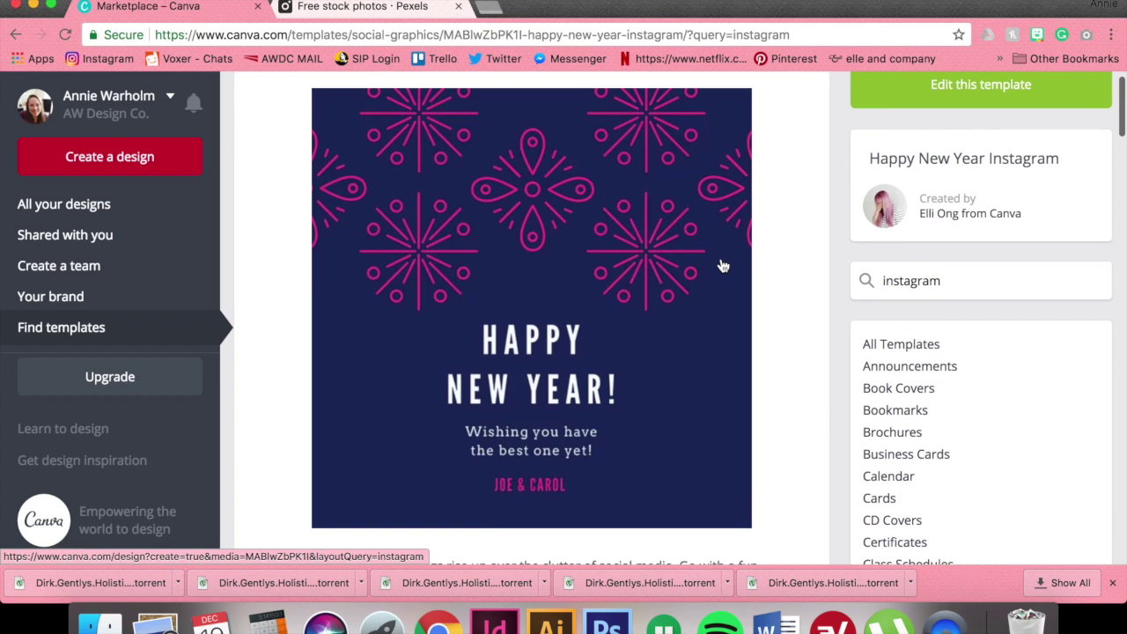
left_click(982, 92)
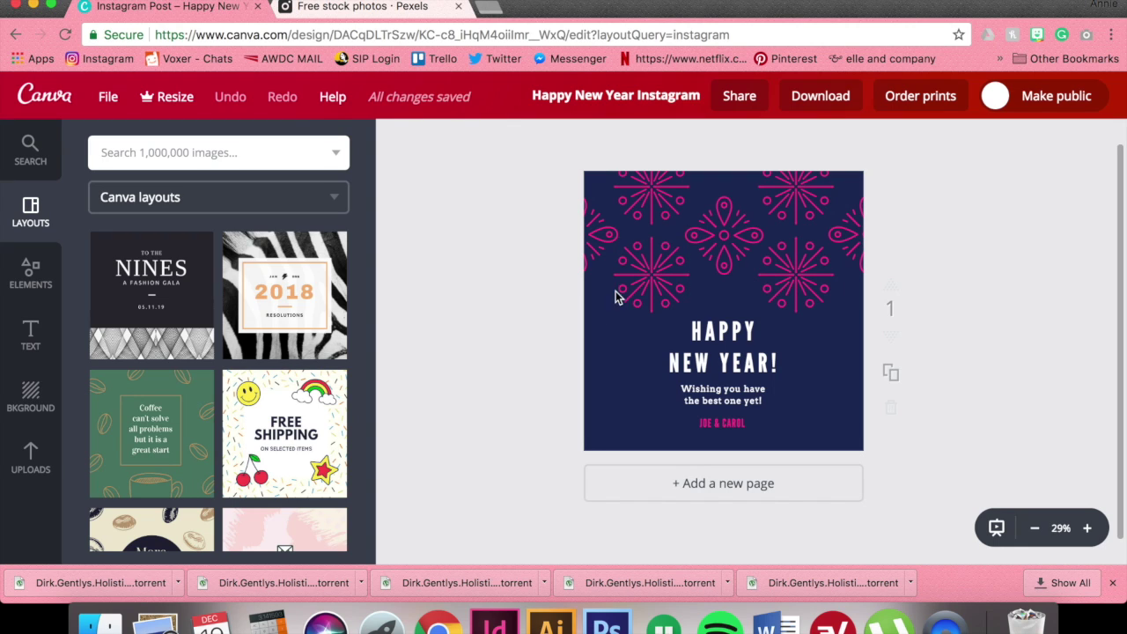
- Select the lower-left pink firework graphic in the design and view its arrange and transparency options
left_click(641, 286)
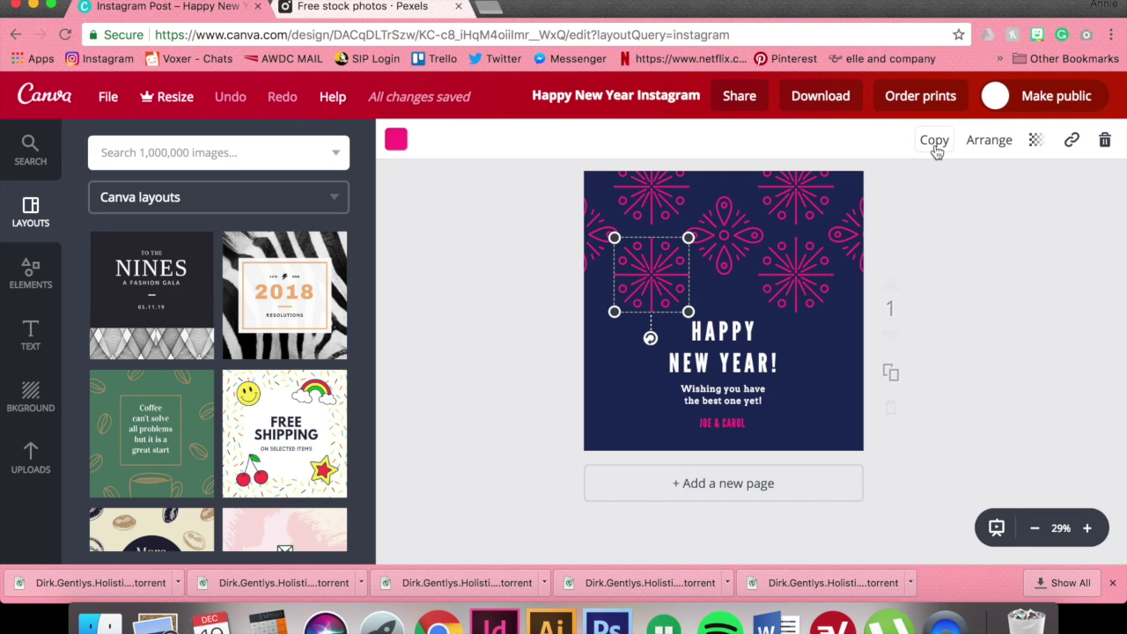
left_click(991, 144)
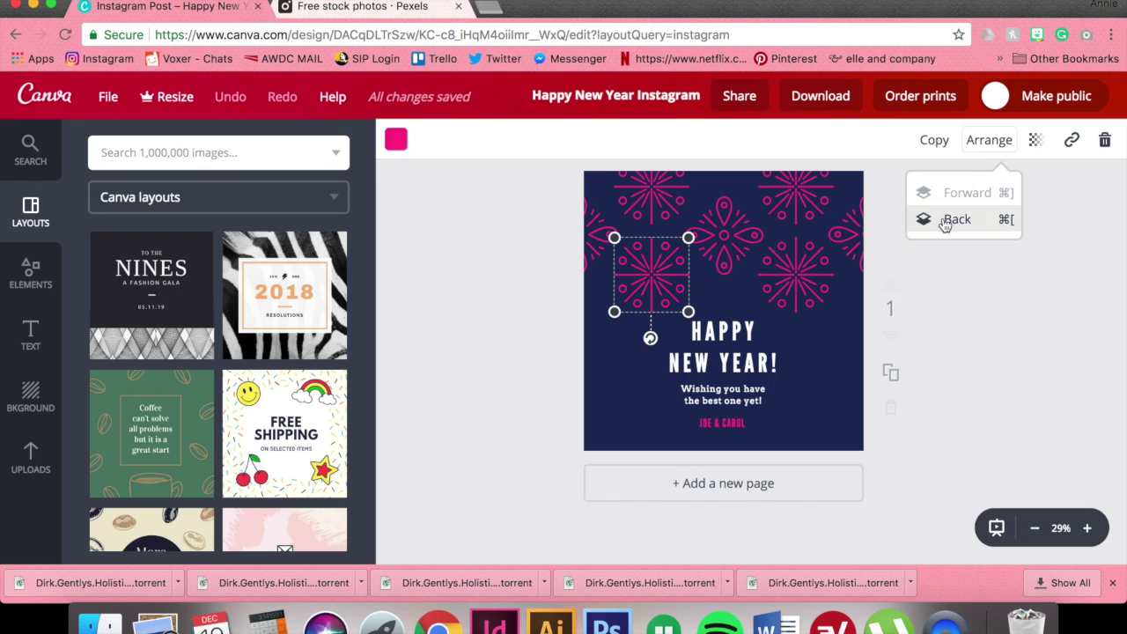
left_click(1053, 153)
left_click(1037, 141)
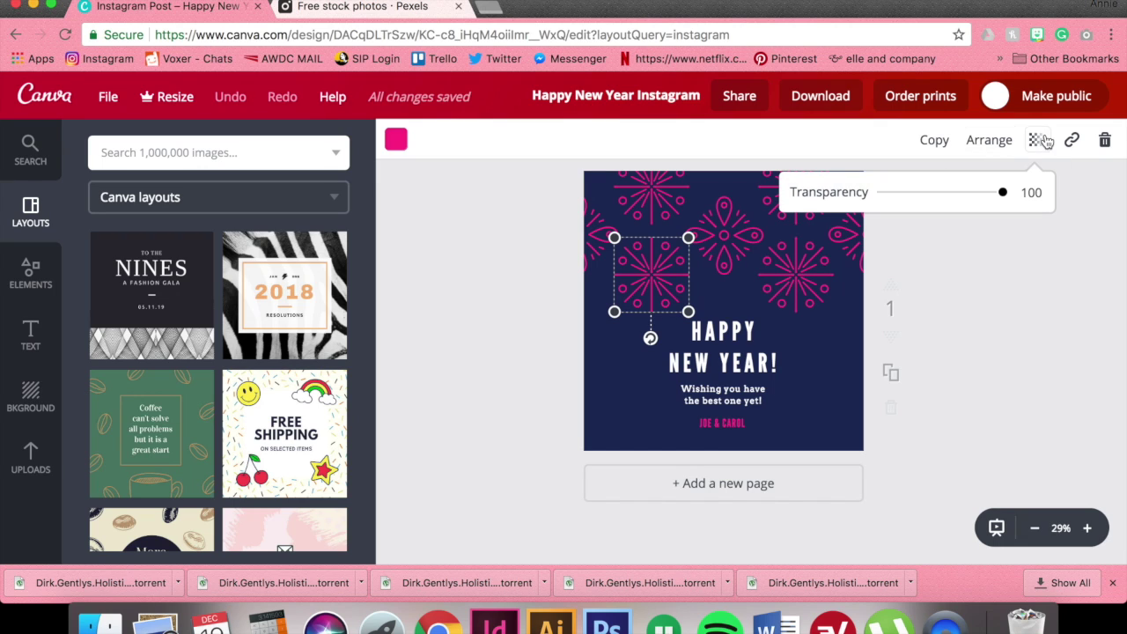
- Close the transparency setting, and recolor the lower-left firework and the central flower graphic with the light pink brand color
left_click_drag(1007, 192, 1089, 206)
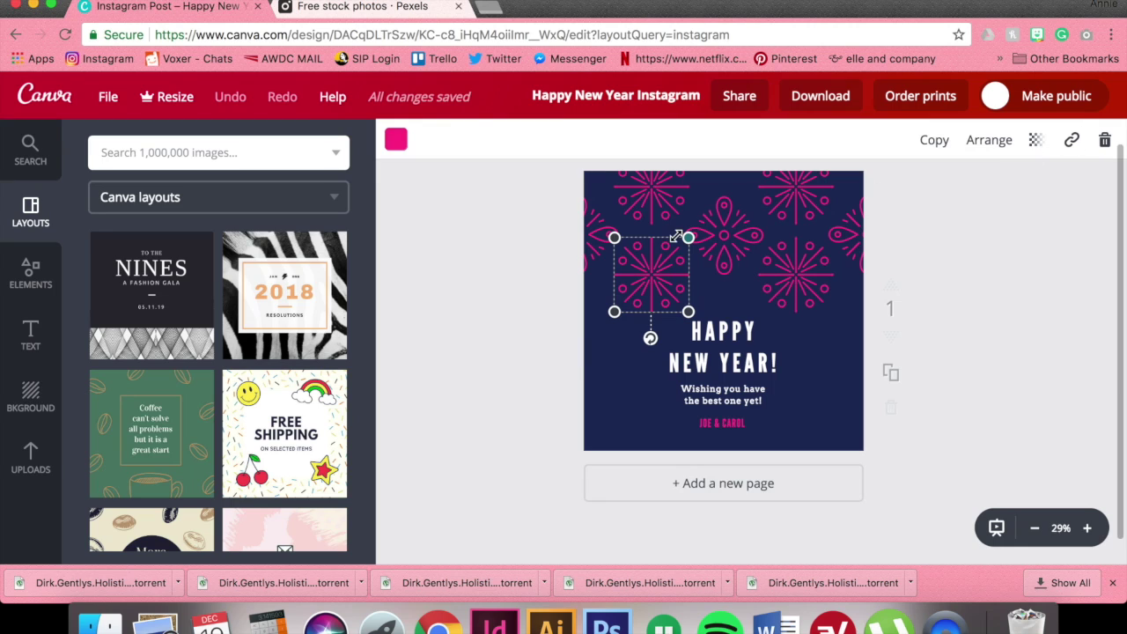
left_click(396, 141)
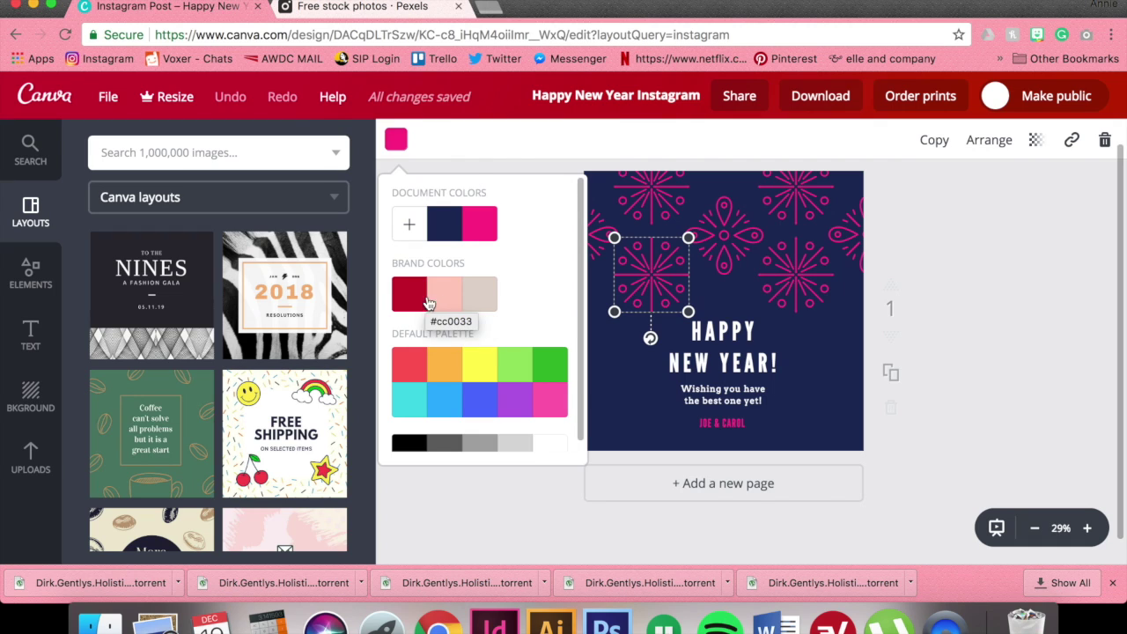
left_click(447, 304)
left_click(723, 236)
left_click(396, 139)
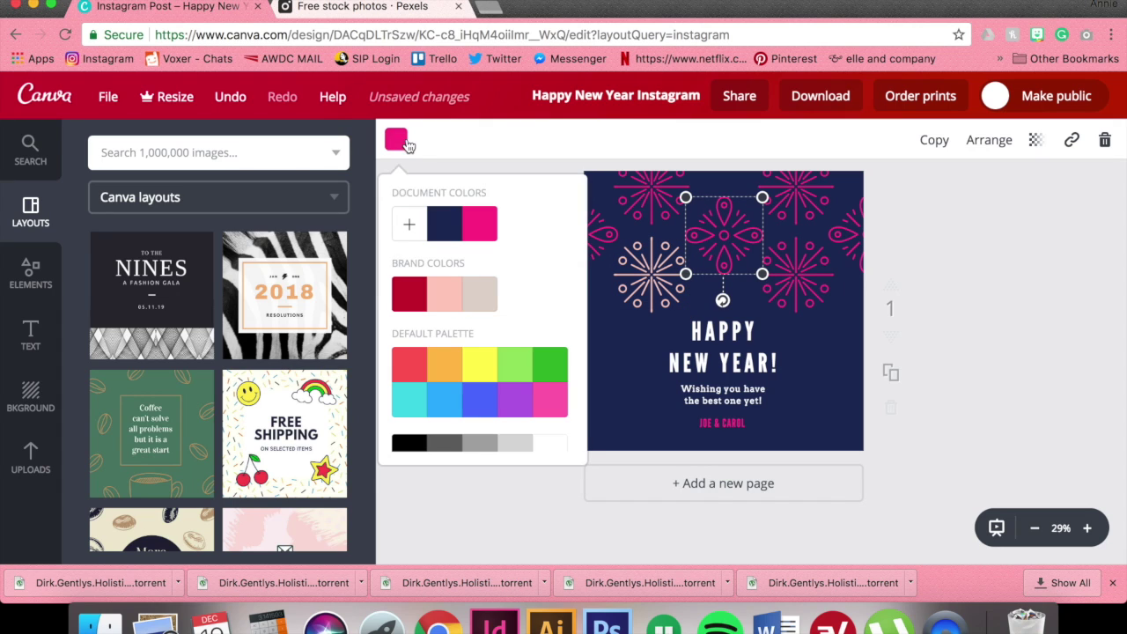
left_click(449, 291)
- Recolor the flower at the design's left edge and the upper-left firework with the light pink brand color
left_click(604, 233)
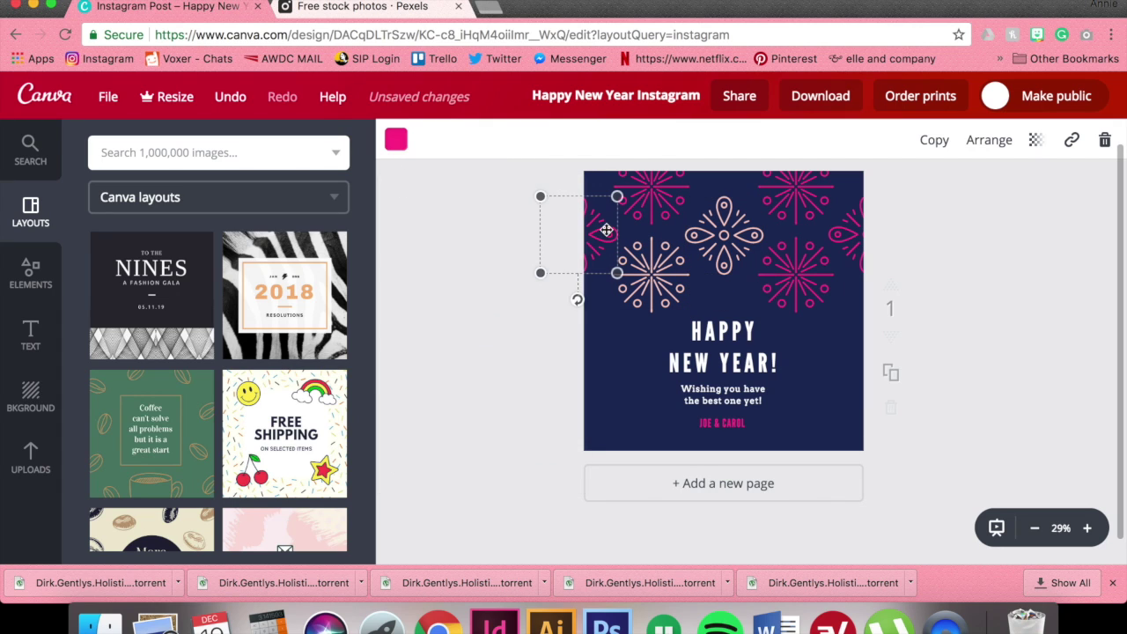
left_click(395, 140)
left_click(445, 297)
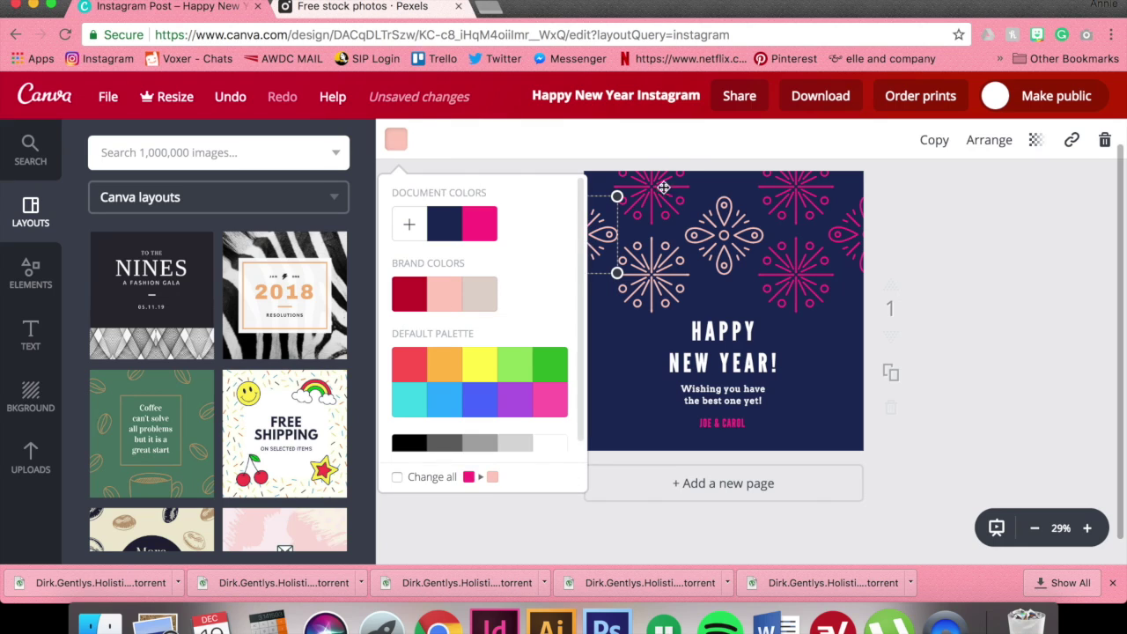
left_click(659, 195)
left_click(396, 139)
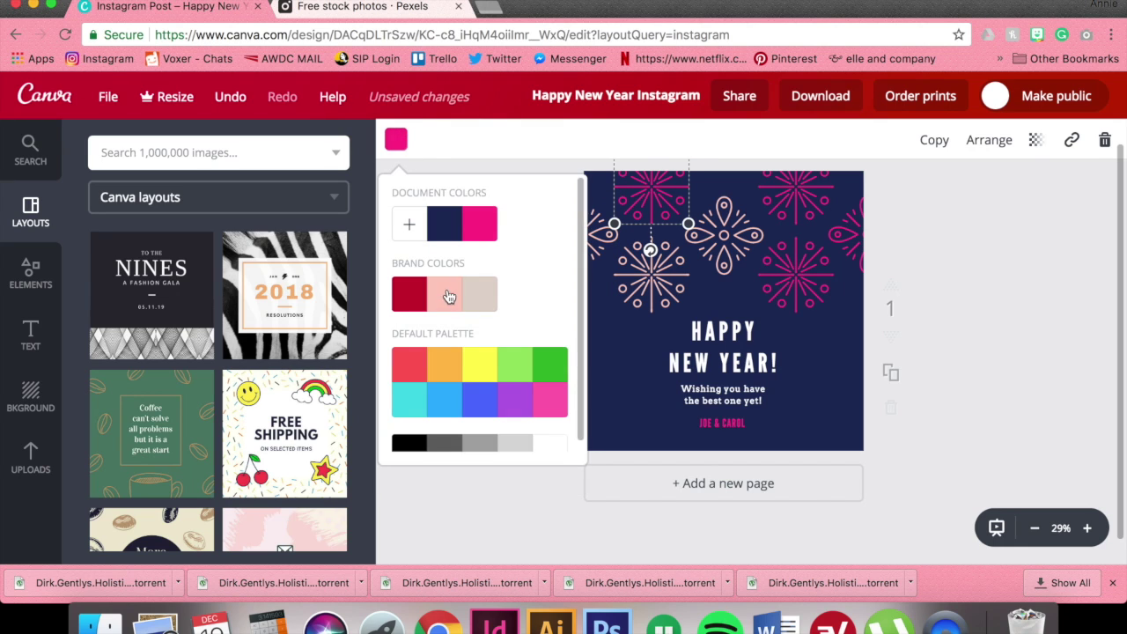
left_click(447, 295)
- Recolor the upper-right and lower-right fireworks with the light pink brand color
left_click(772, 202)
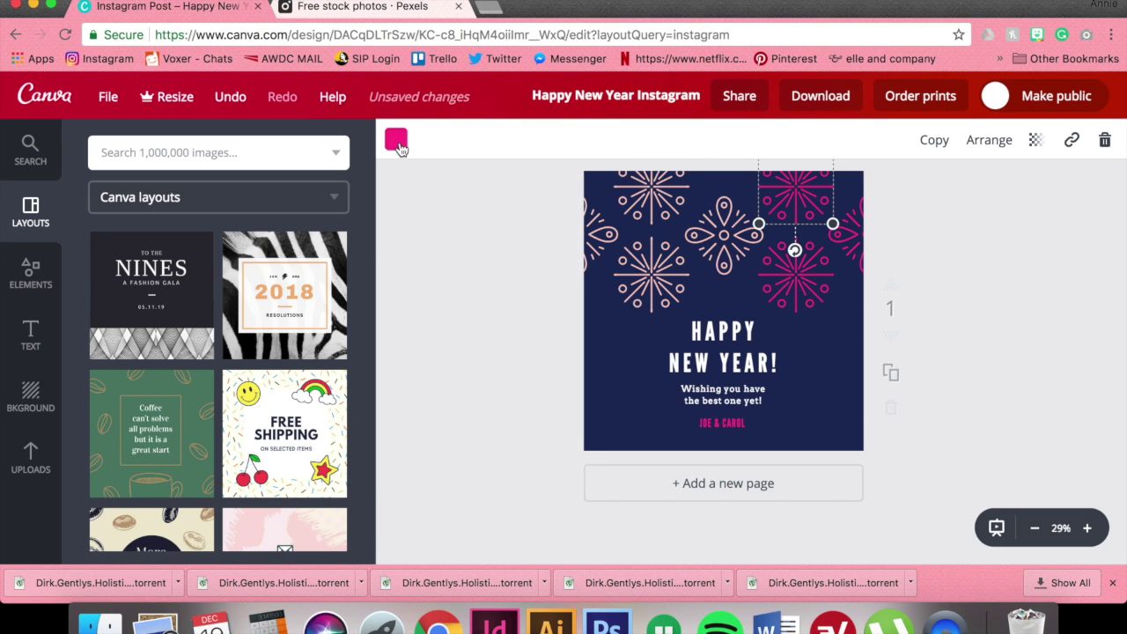
left_click(396, 140)
left_click(444, 299)
left_click(803, 295)
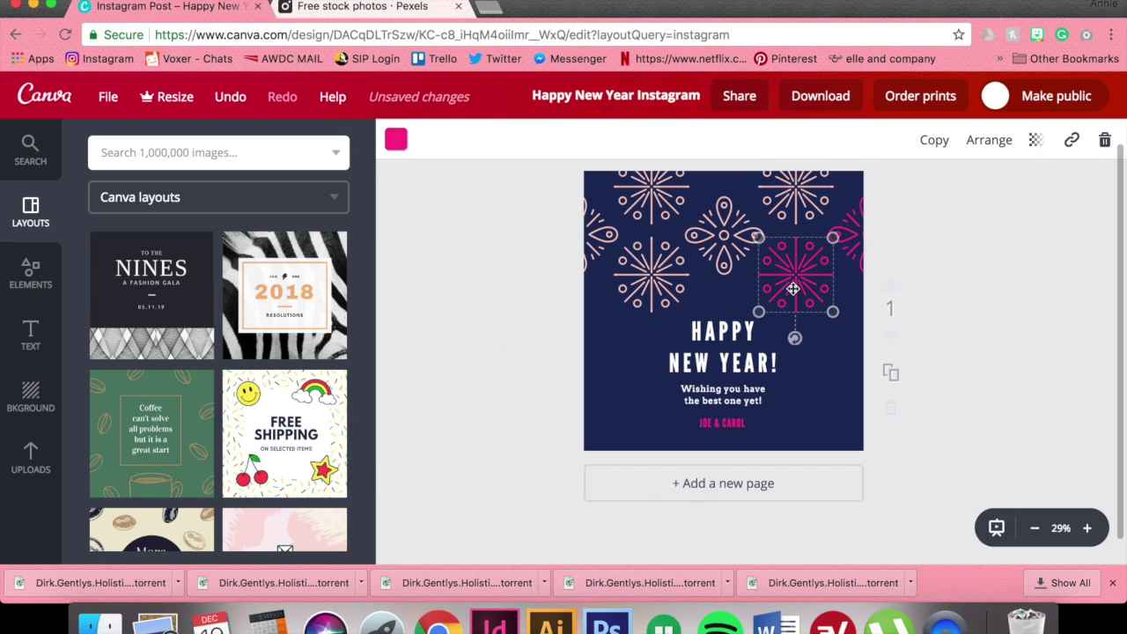
left_click(396, 139)
left_click(449, 296)
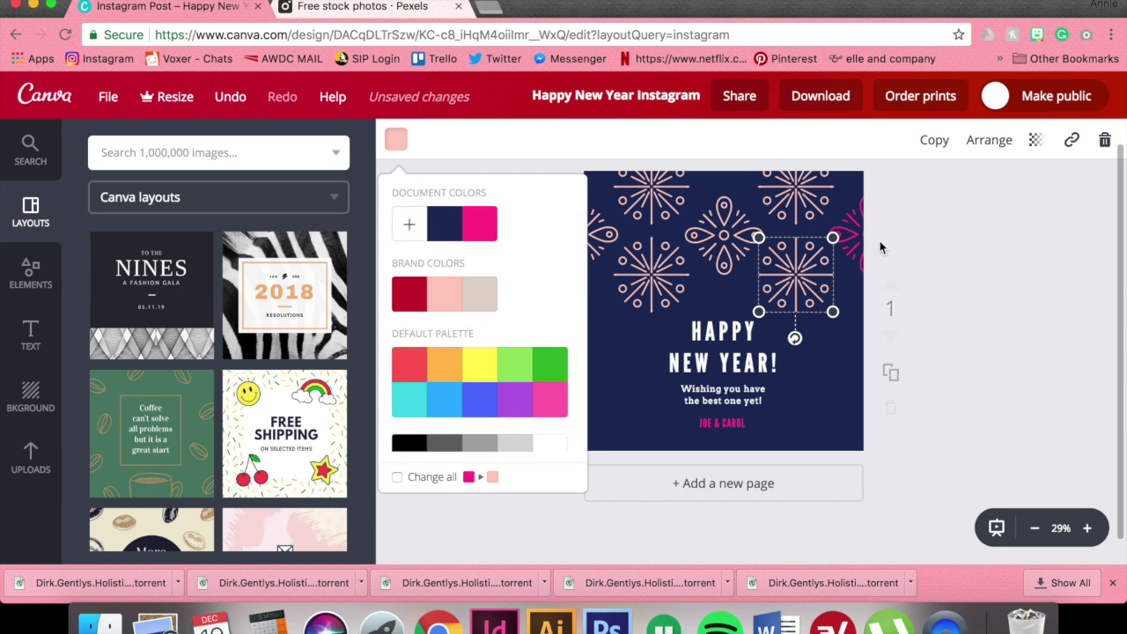
- Recolor the flower at the design's right edge with the light pink brand color
left_click(847, 229)
left_click(398, 140)
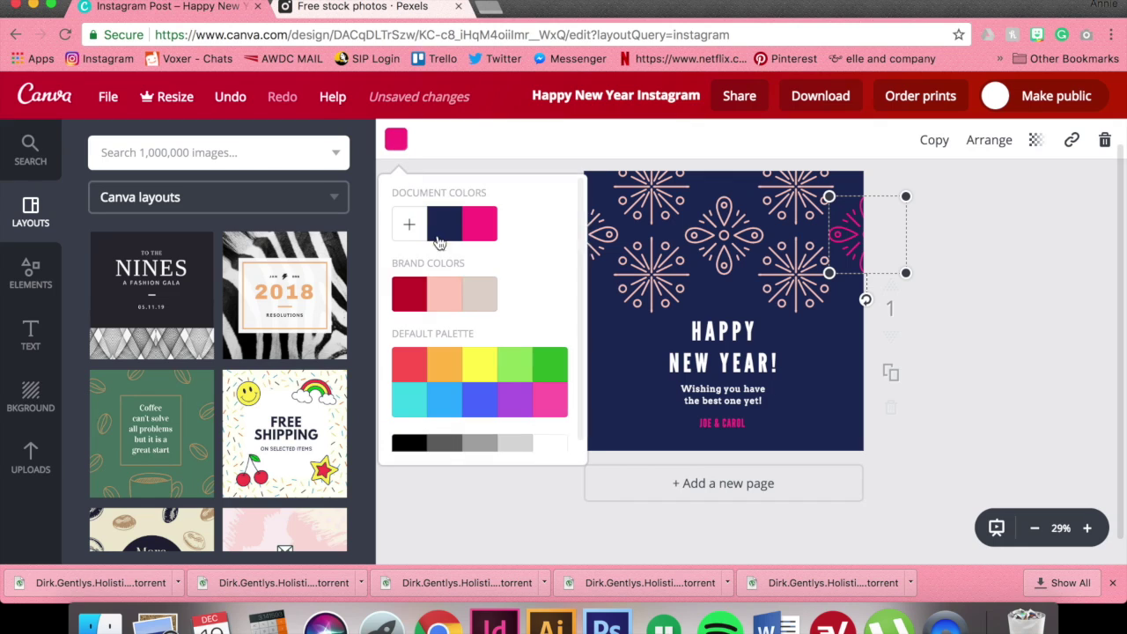
left_click(445, 294)
left_click(987, 298)
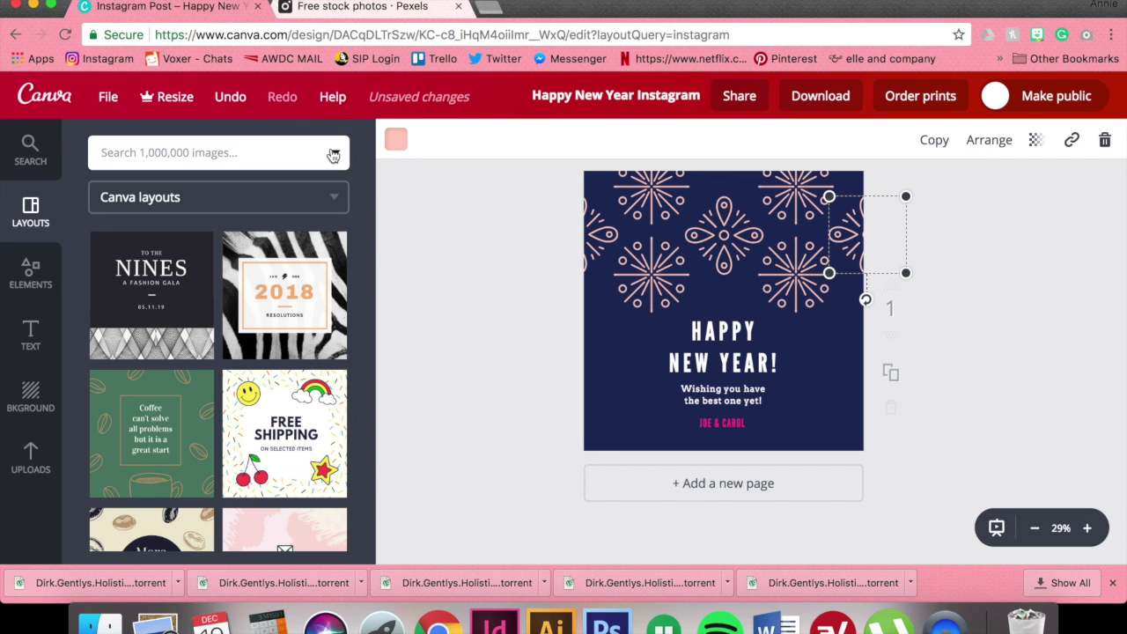
- View the color palette, open the custom color picker for the central flower, and highlight its color code without changing it
left_click(396, 140)
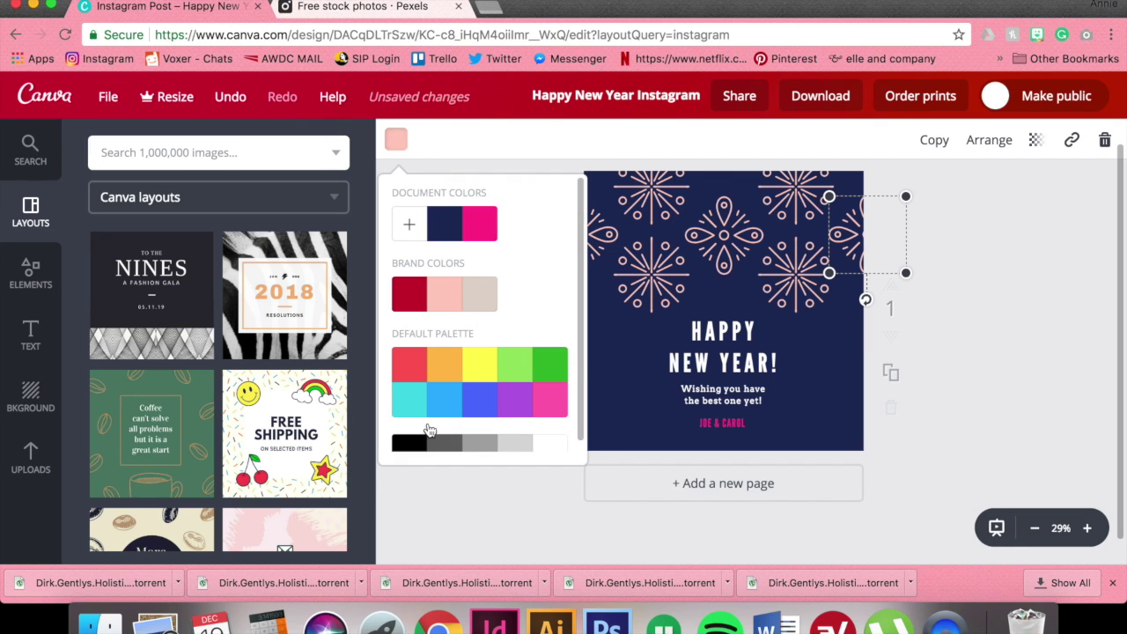
left_click(940, 296)
left_click(742, 242)
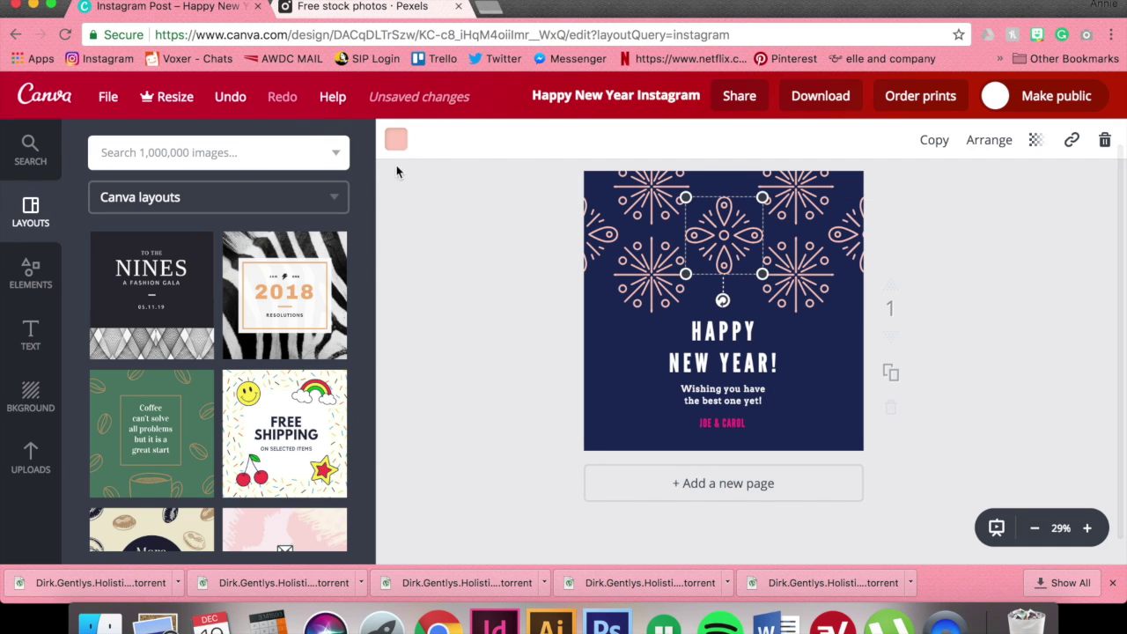
left_click(400, 140)
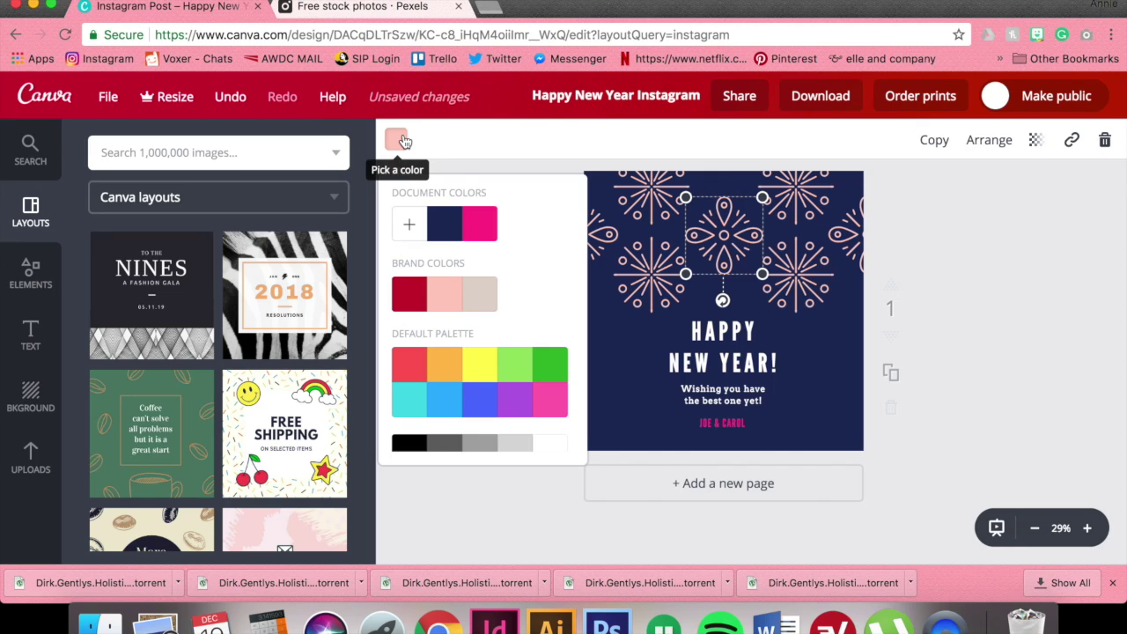
left_click(409, 229)
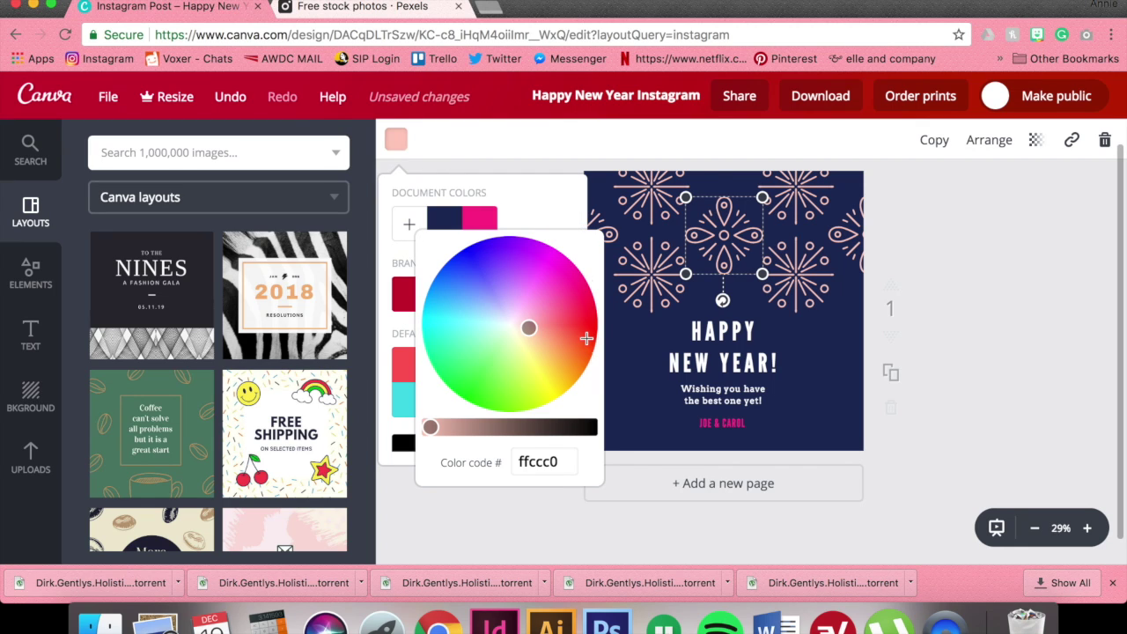
left_click(561, 464)
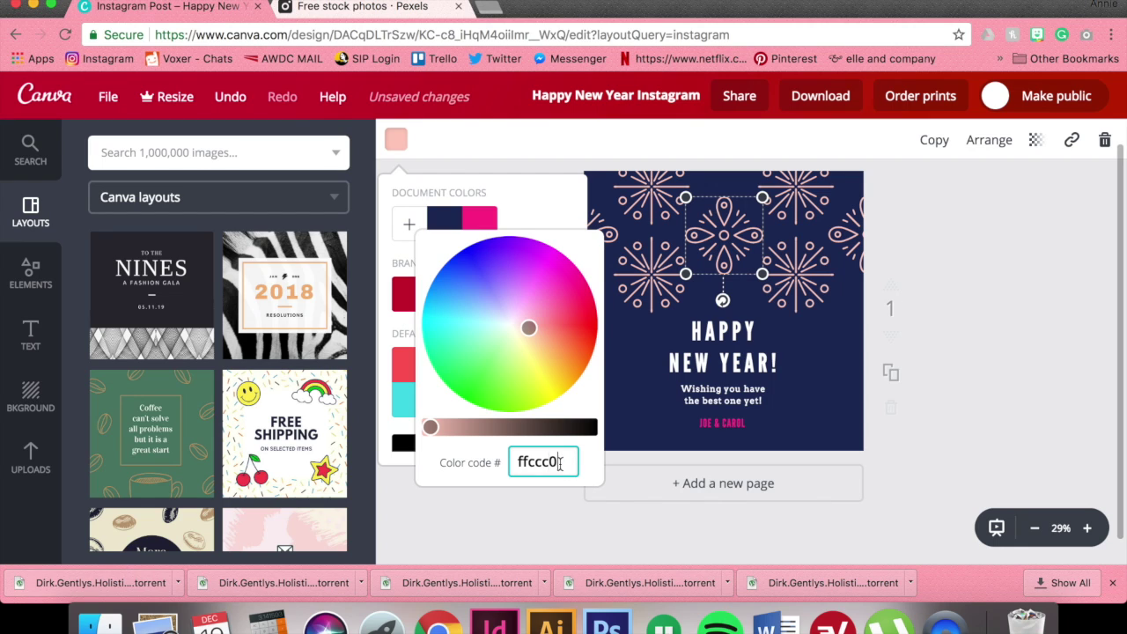
left_click_drag(570, 463, 460, 468)
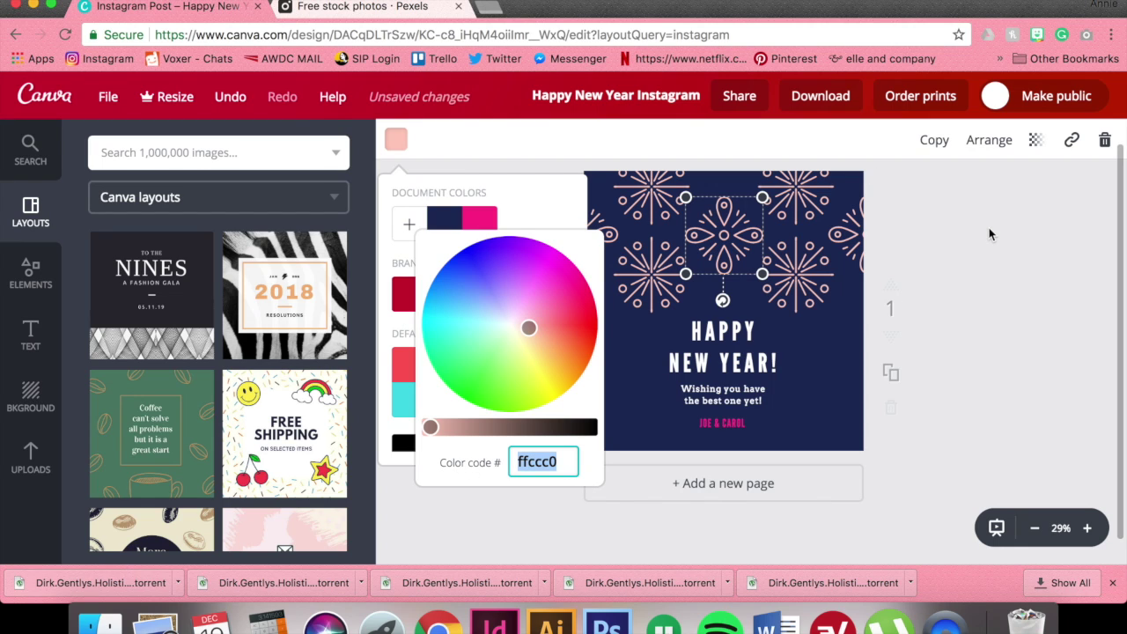
left_click(1031, 304)
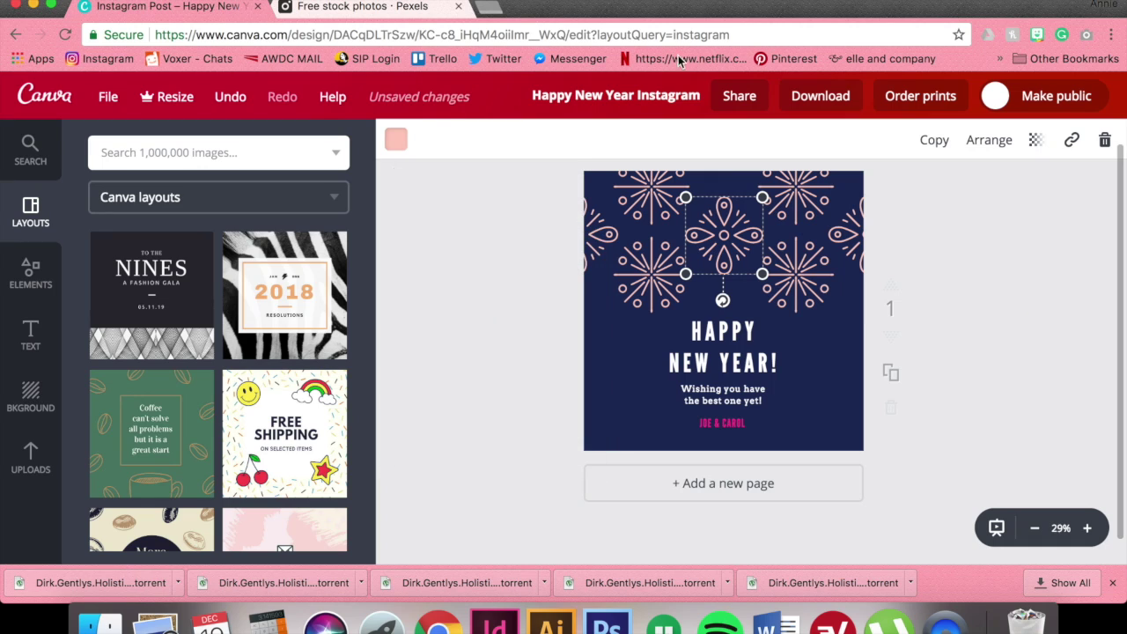
left_click(536, 353)
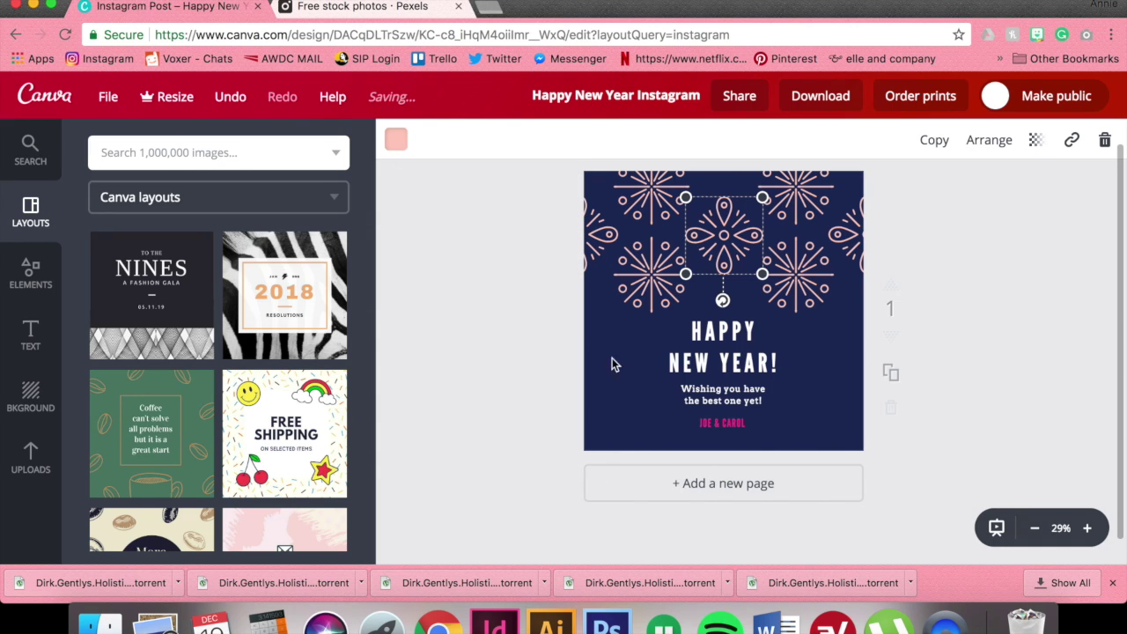
- Select the design's background and look through the available background colors and free patterns
left_click(612, 344)
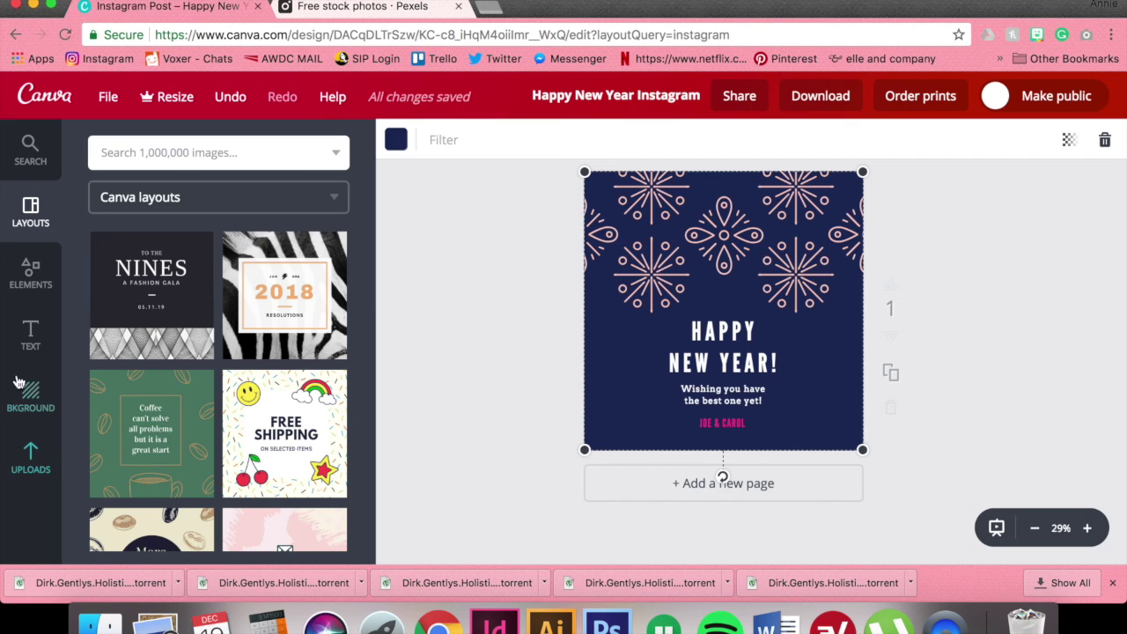
left_click(33, 398)
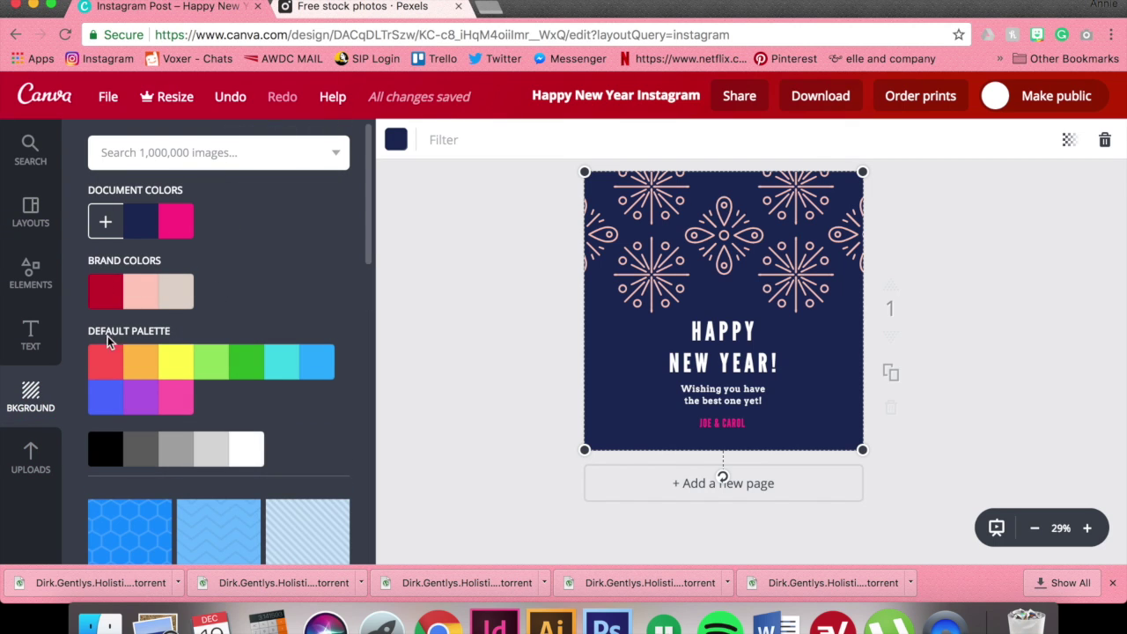
left_click(105, 221)
left_click(106, 221)
scroll(435, 286, "down", 1)
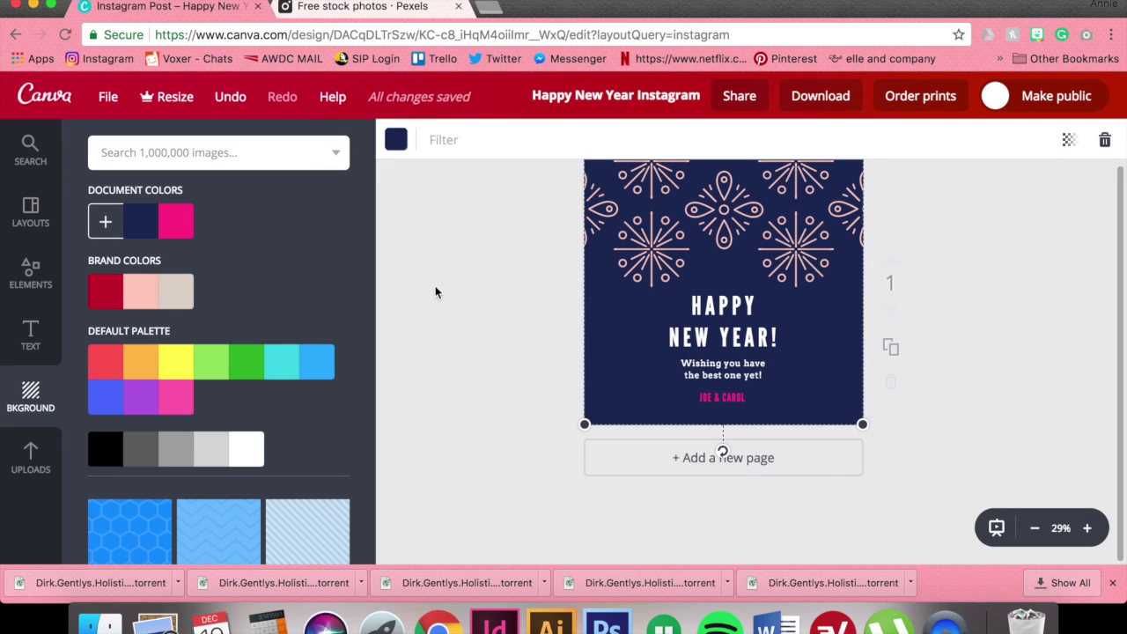
scroll(314, 361, "down", 5)
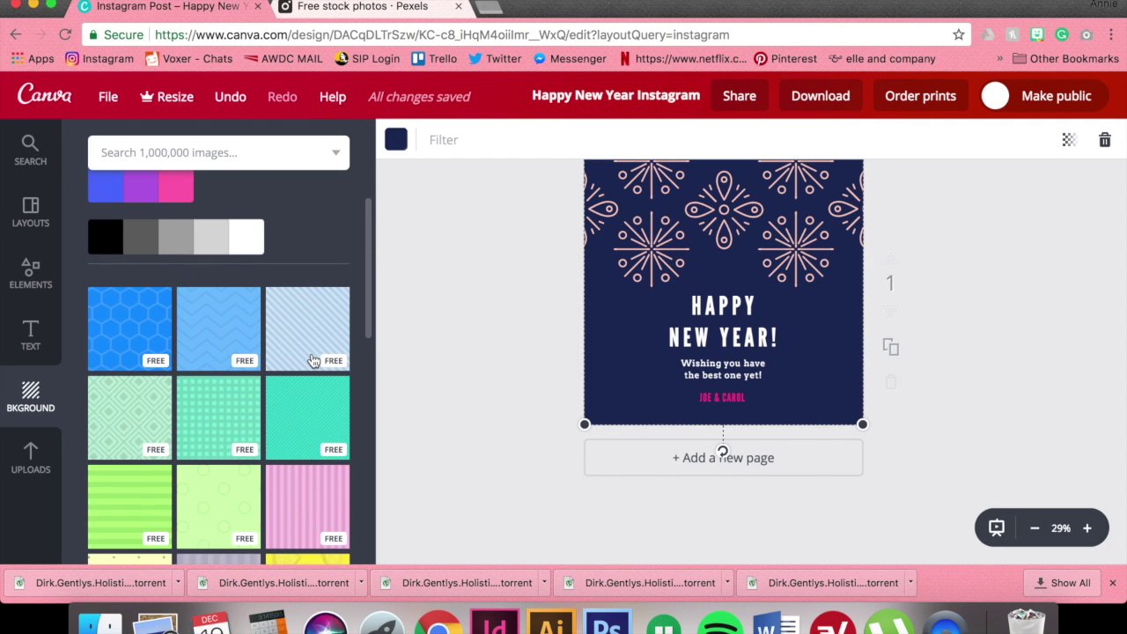
scroll(313, 361, "down", 3)
scroll(553, 313, "up", 2)
- Try the blue hexagon, pink striped and yellow watermelon patterns as the design's background
left_click(151, 210)
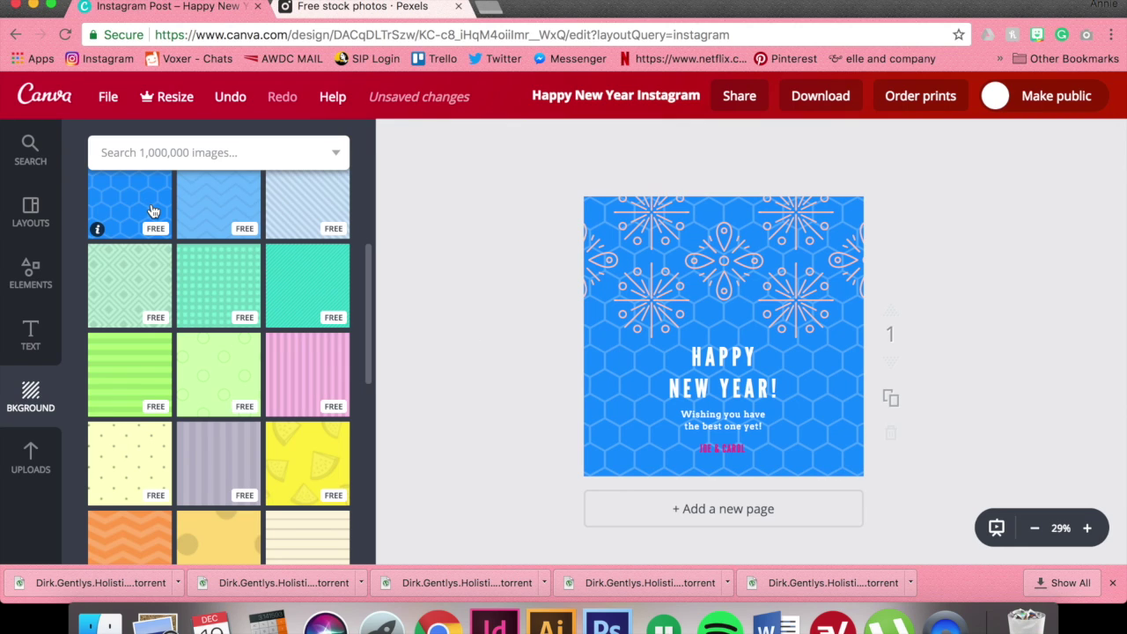
left_click(315, 407)
left_click(319, 481)
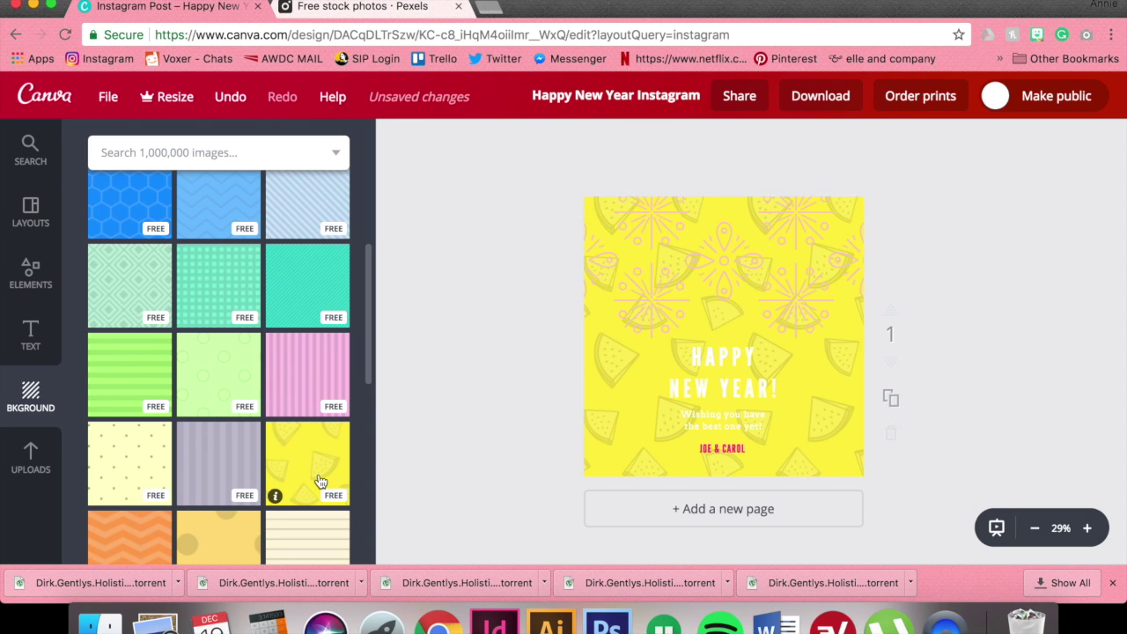
- Set the design's background to the dark red brand color #cc0033
scroll(321, 310, "down", 5)
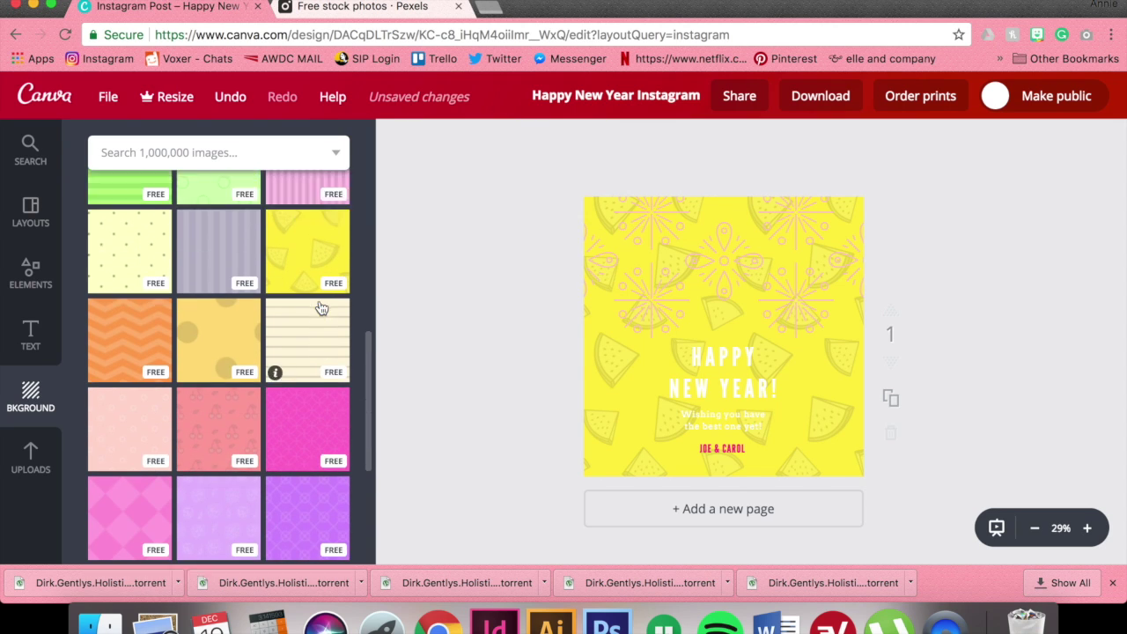
scroll(322, 307, "up", 10)
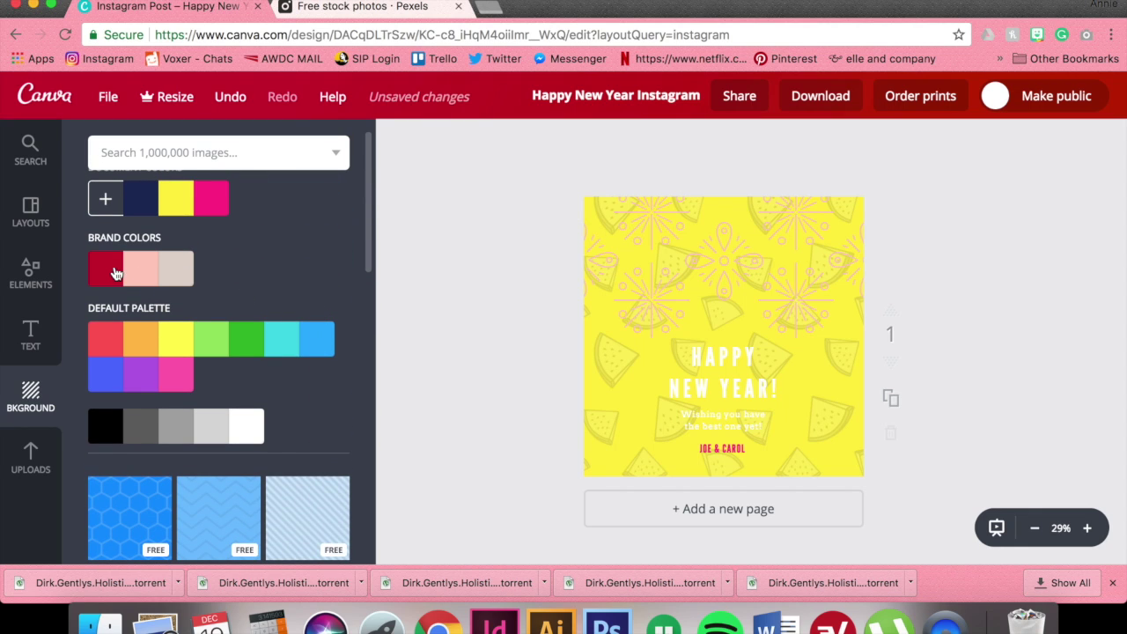
left_click(107, 270)
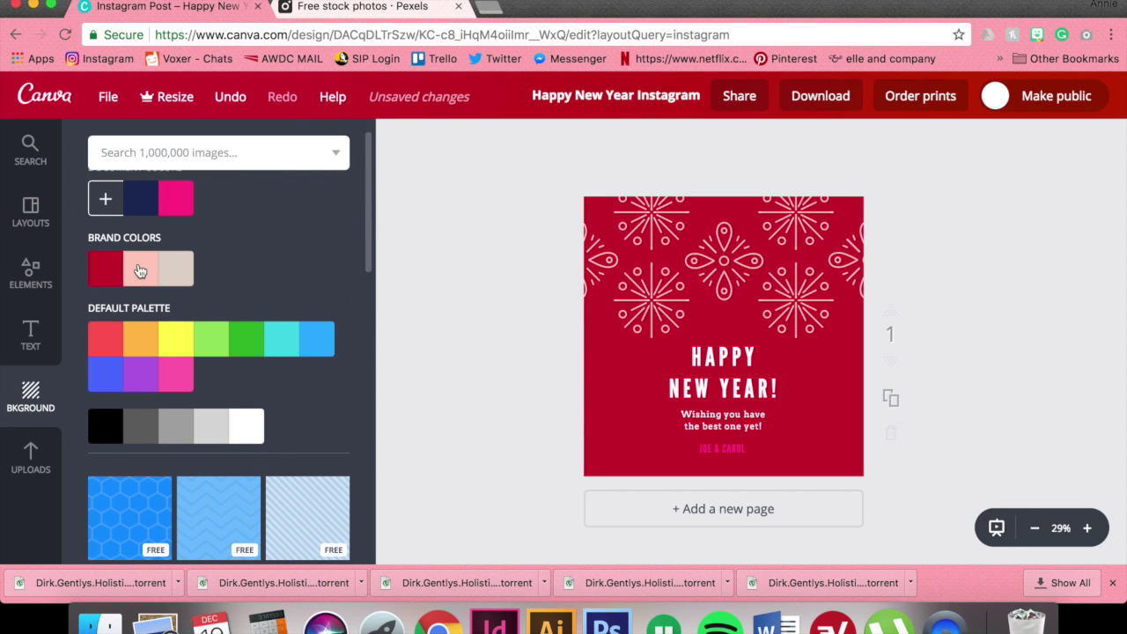
- Examine the rest of the background library, including the free patterns and the paid photo textures
scroll(450, 359, "down", 1)
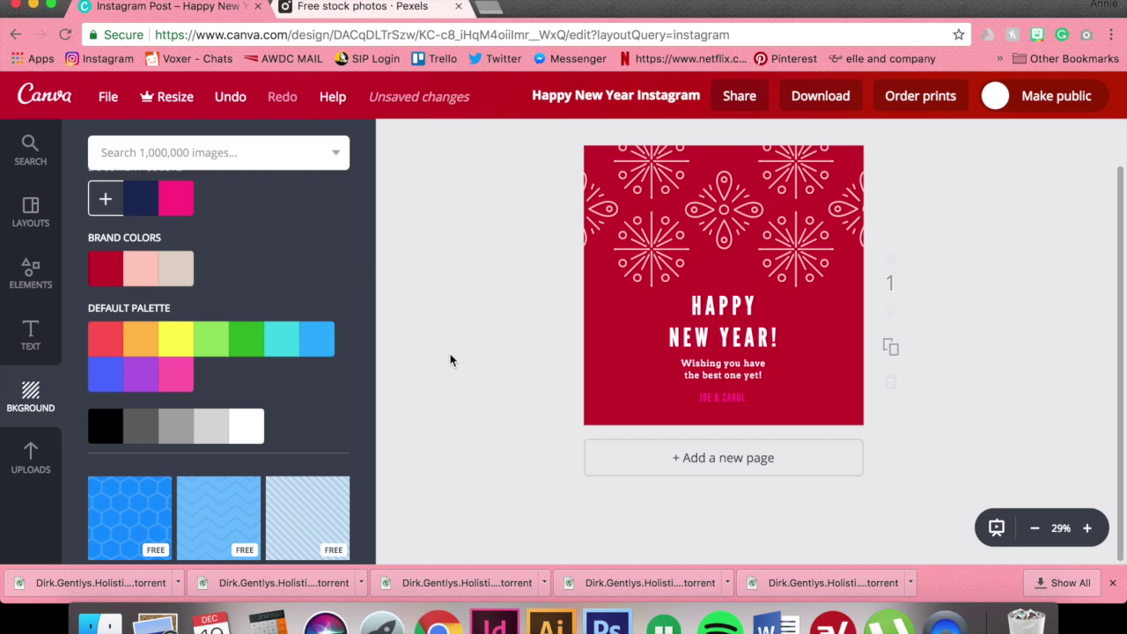
scroll(264, 413, "down", 15)
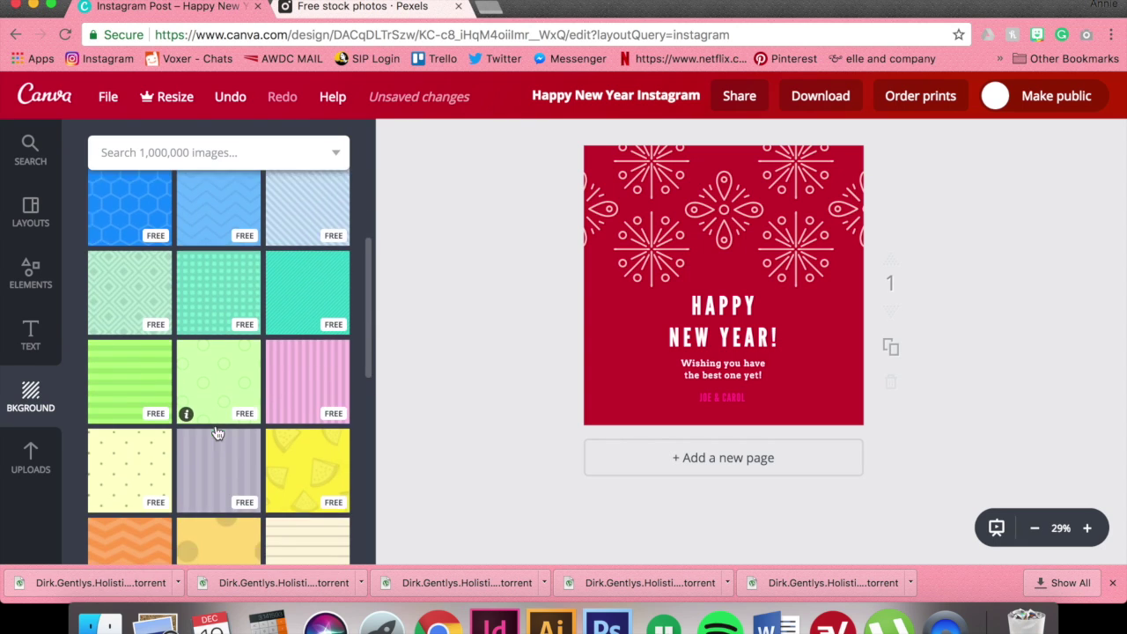
scroll(218, 432, "down", 5)
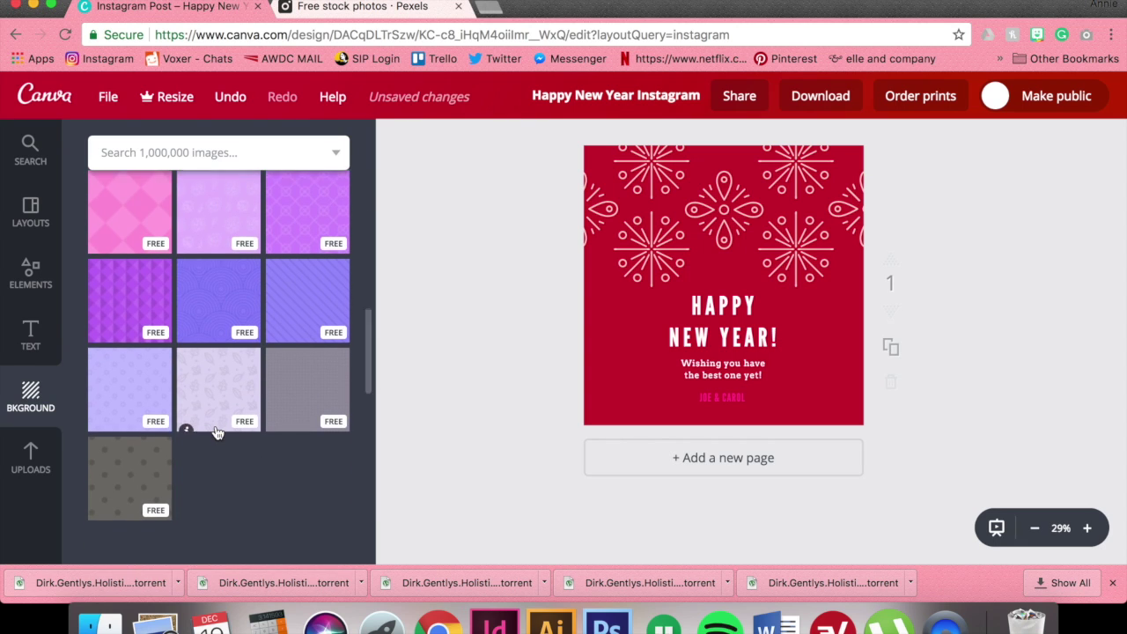
scroll(218, 432, "down", 10)
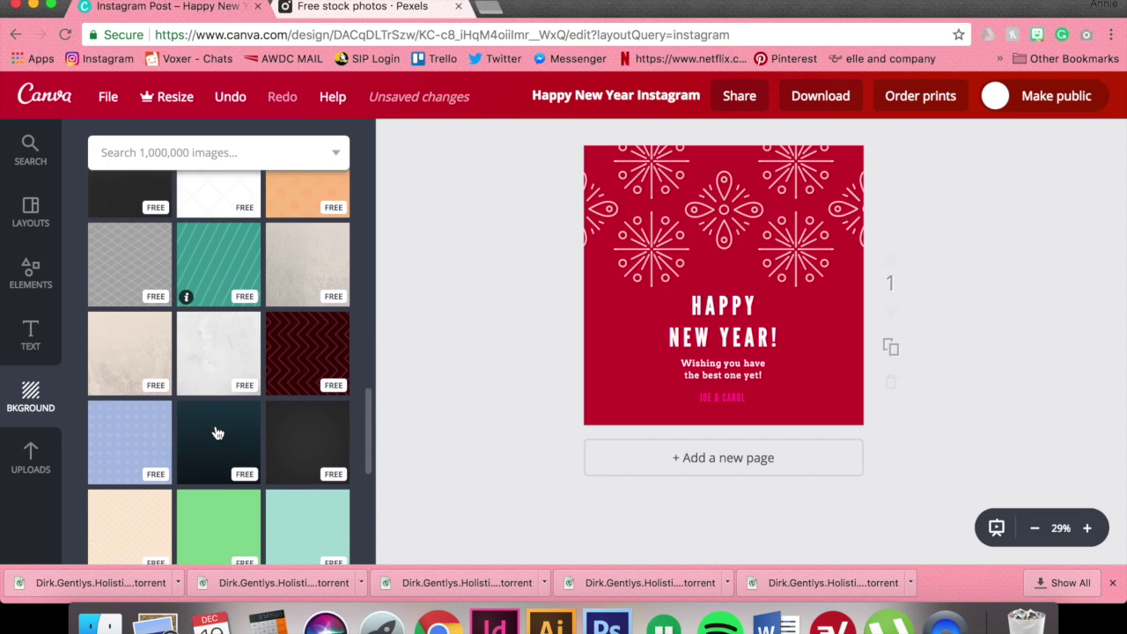
scroll(218, 432, "down", 8)
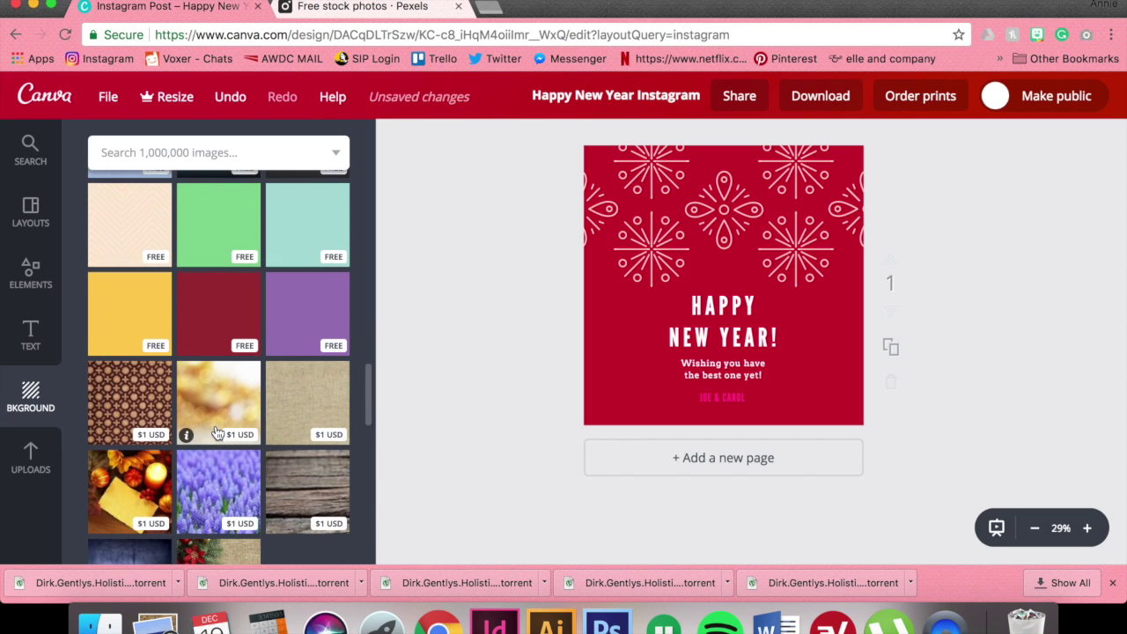
scroll(217, 432, "down", 2)
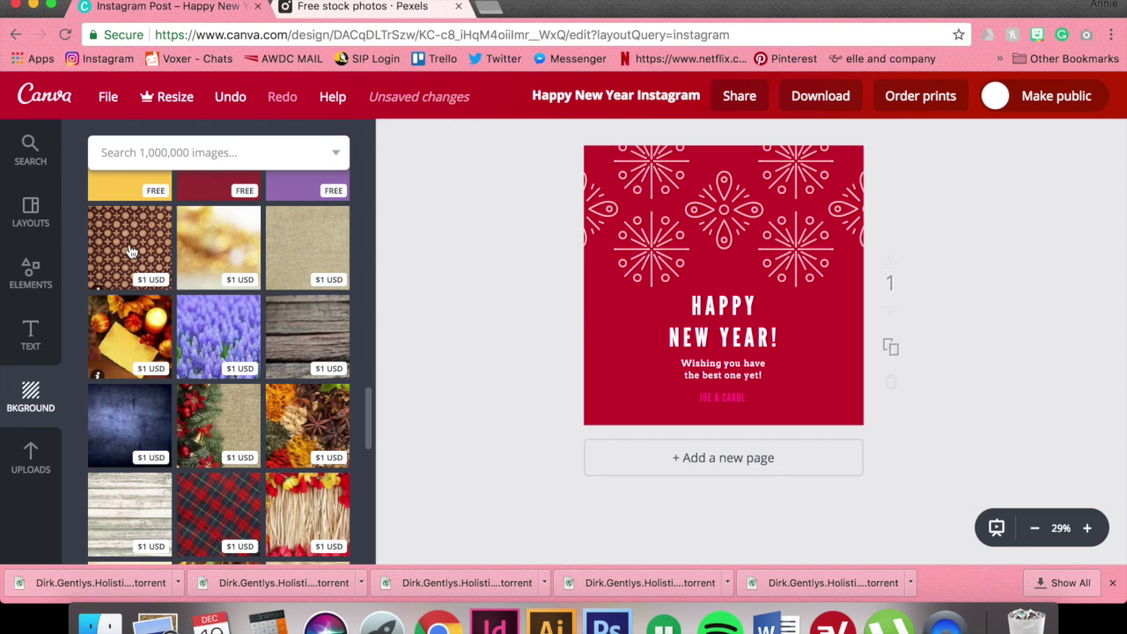
- Try the free award-certificate text combination on the design, select its name lines, and delete the whole text group
left_click(39, 351)
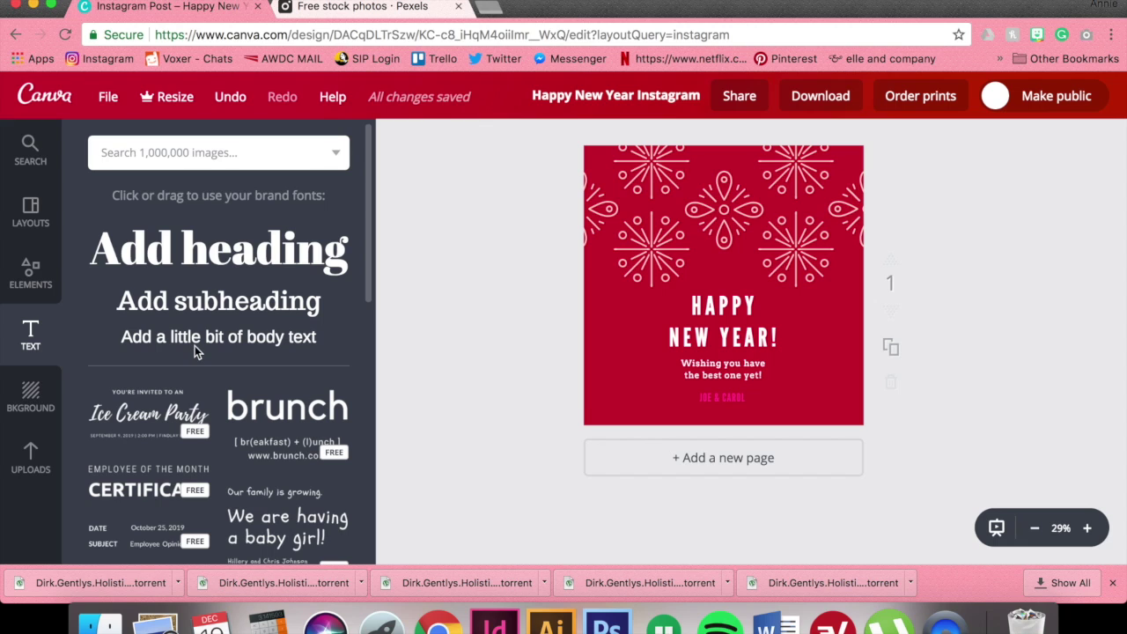
scroll(212, 339, "down", 5)
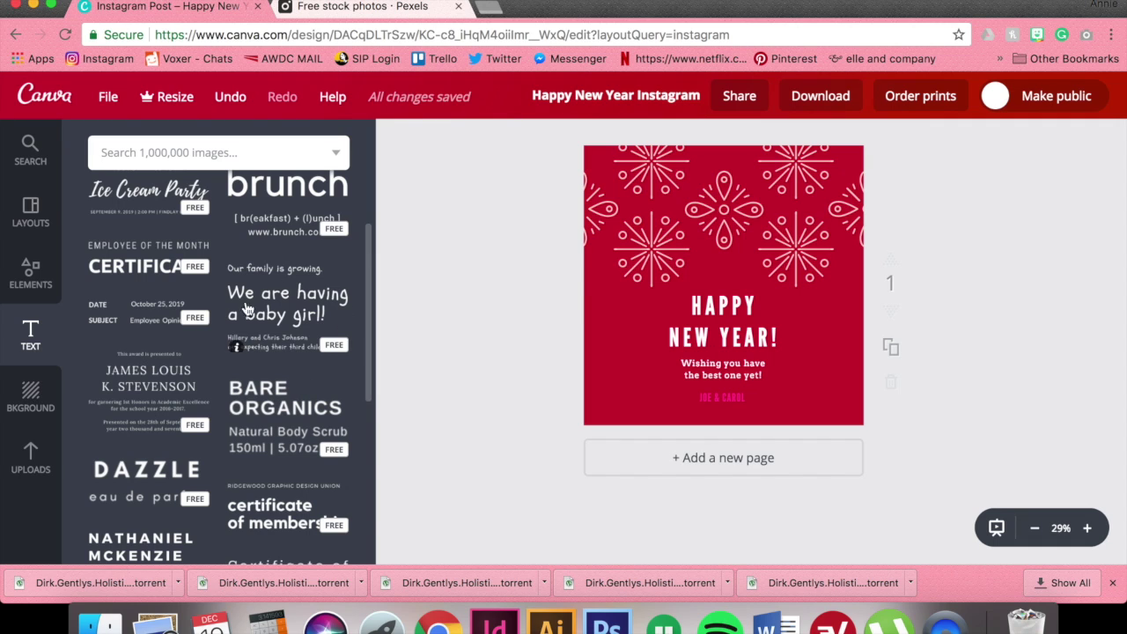
scroll(273, 354, "down", 2)
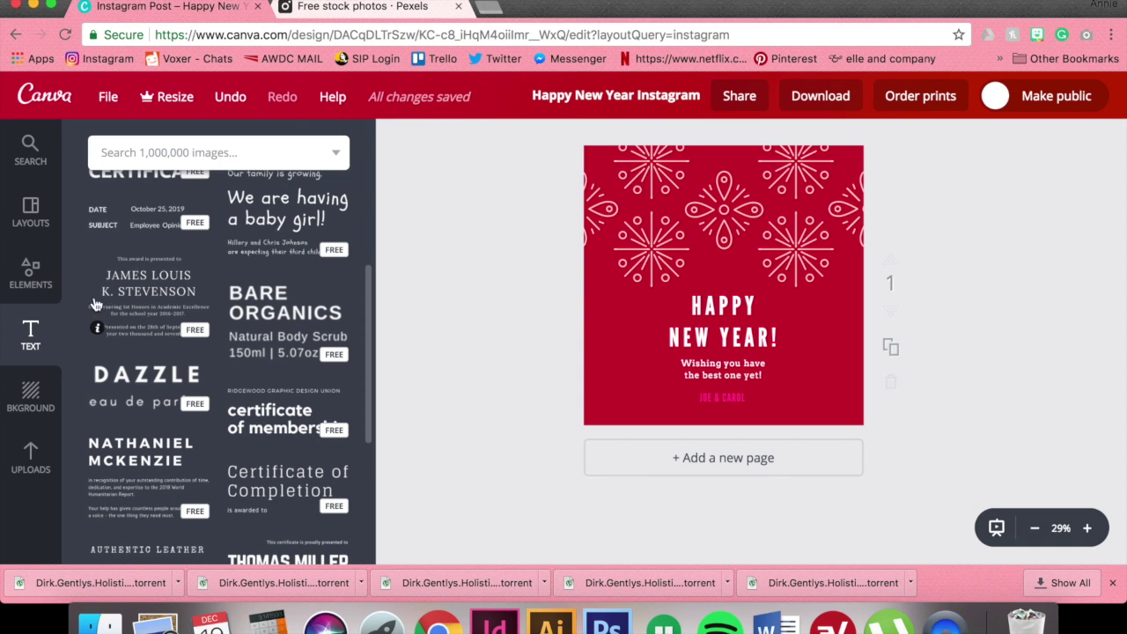
left_click(161, 293)
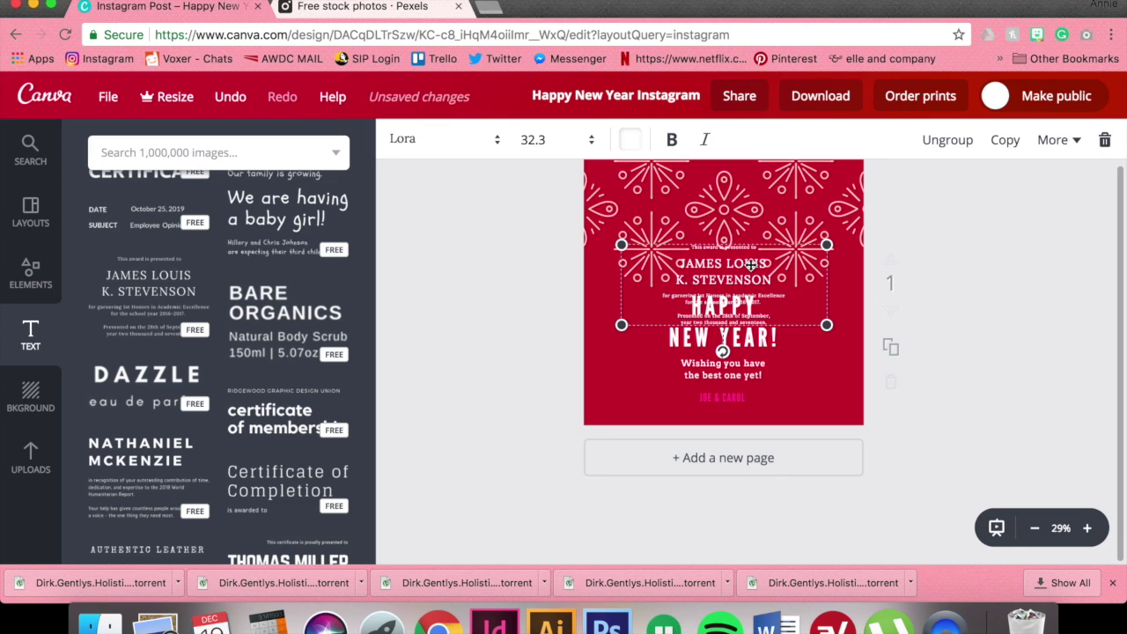
left_click(745, 262)
left_click(747, 262)
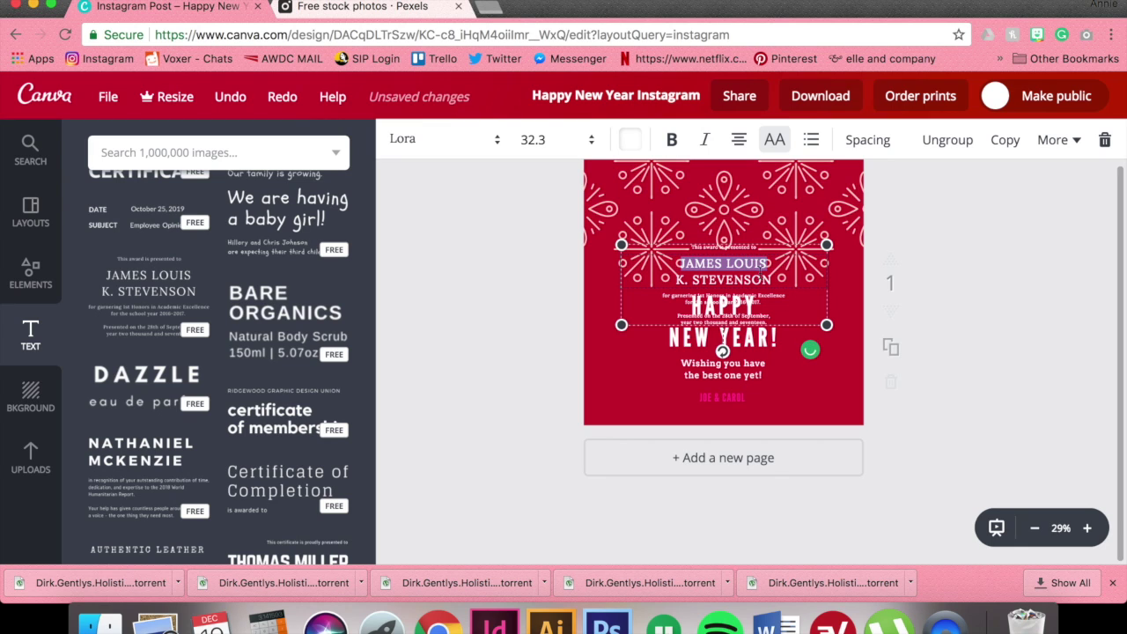
triple_click(744, 279)
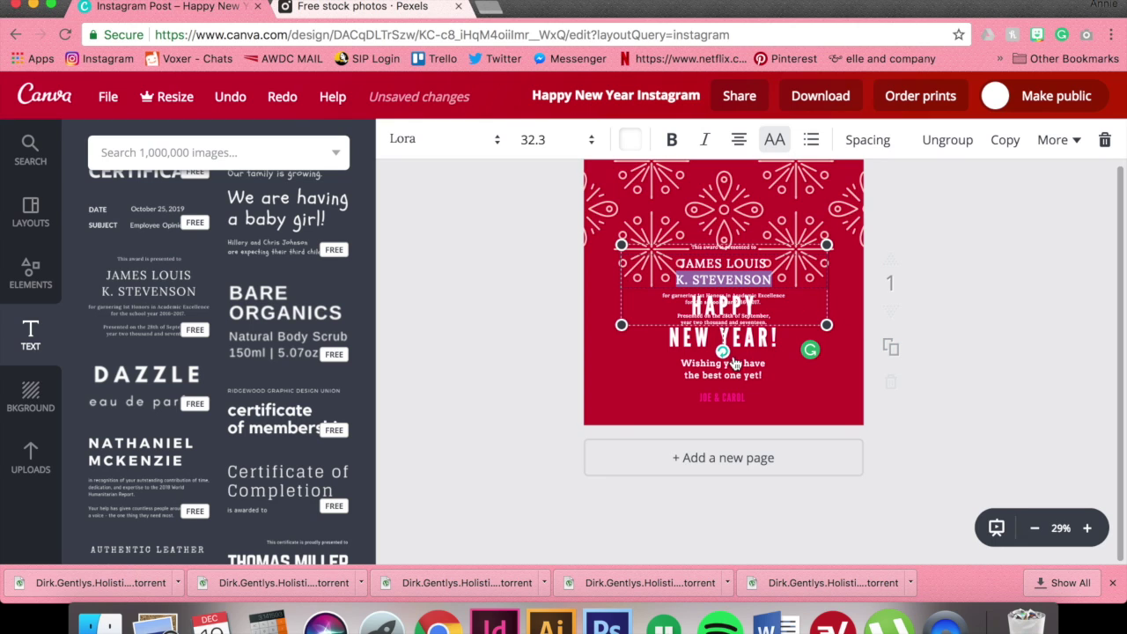
key("Escape")
key("Delete")
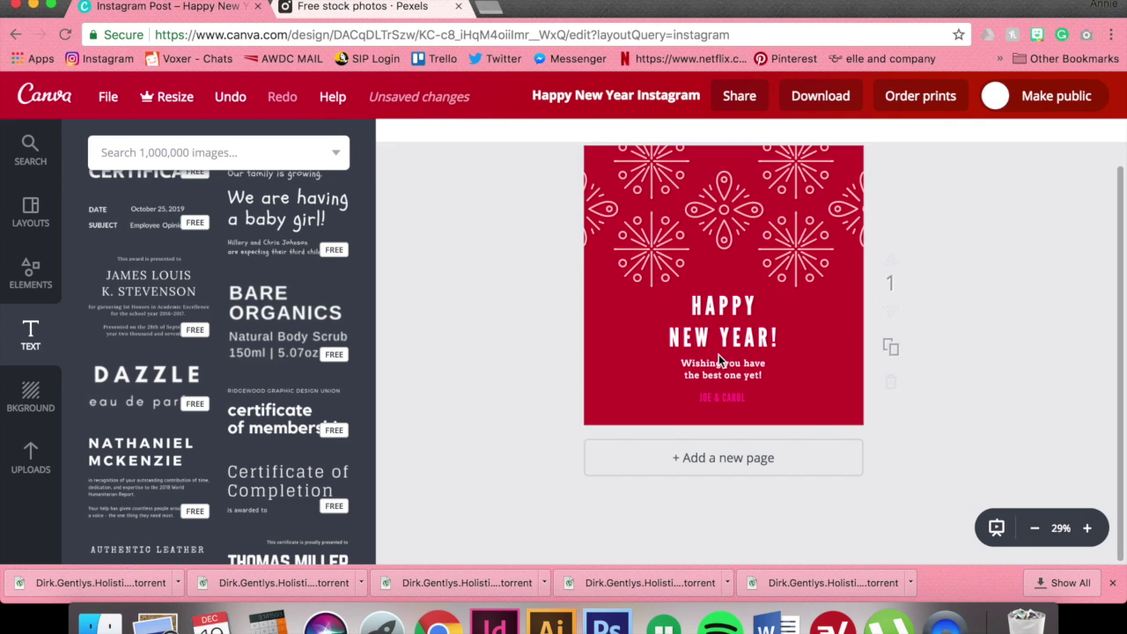
- Look over the element categories and examine the free photos collection
left_click(30, 280)
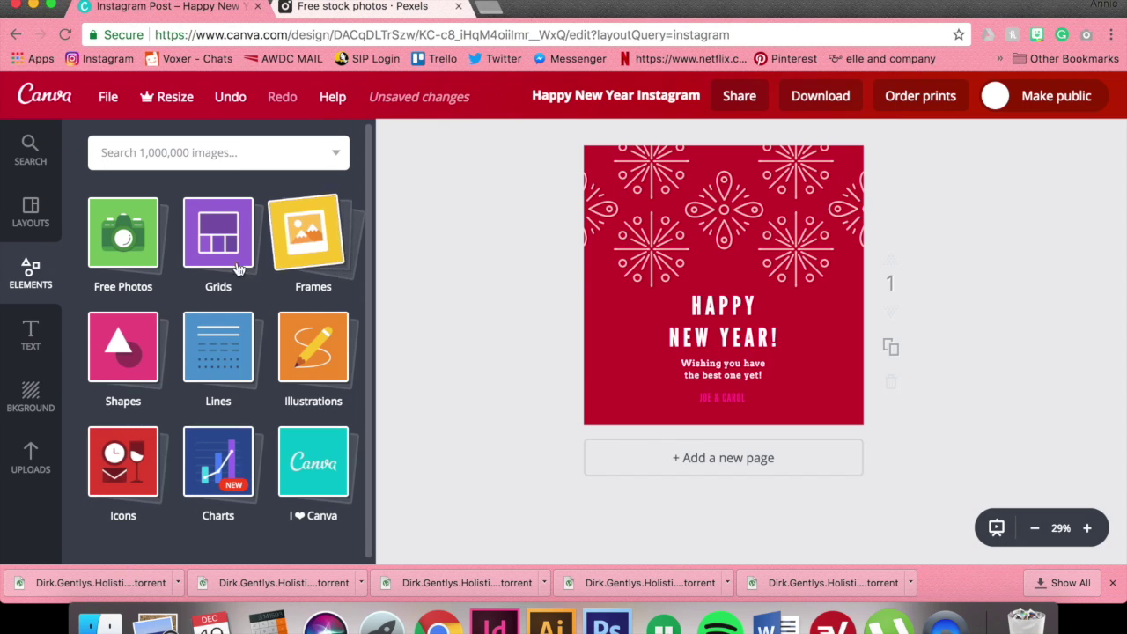
left_click(125, 251)
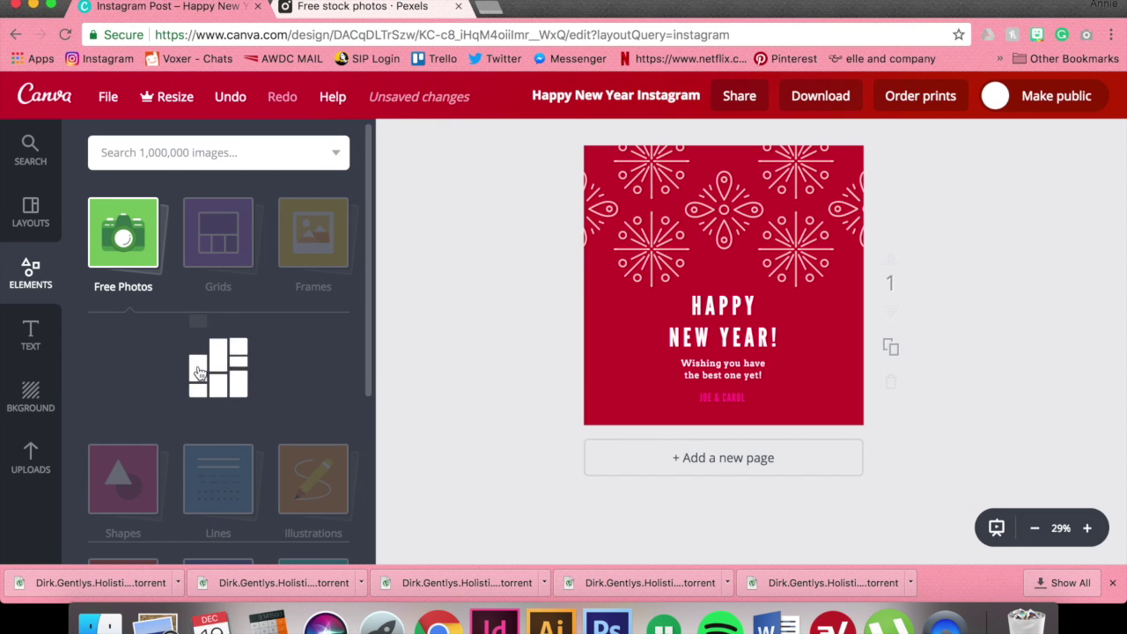
scroll(199, 369, "down", 3)
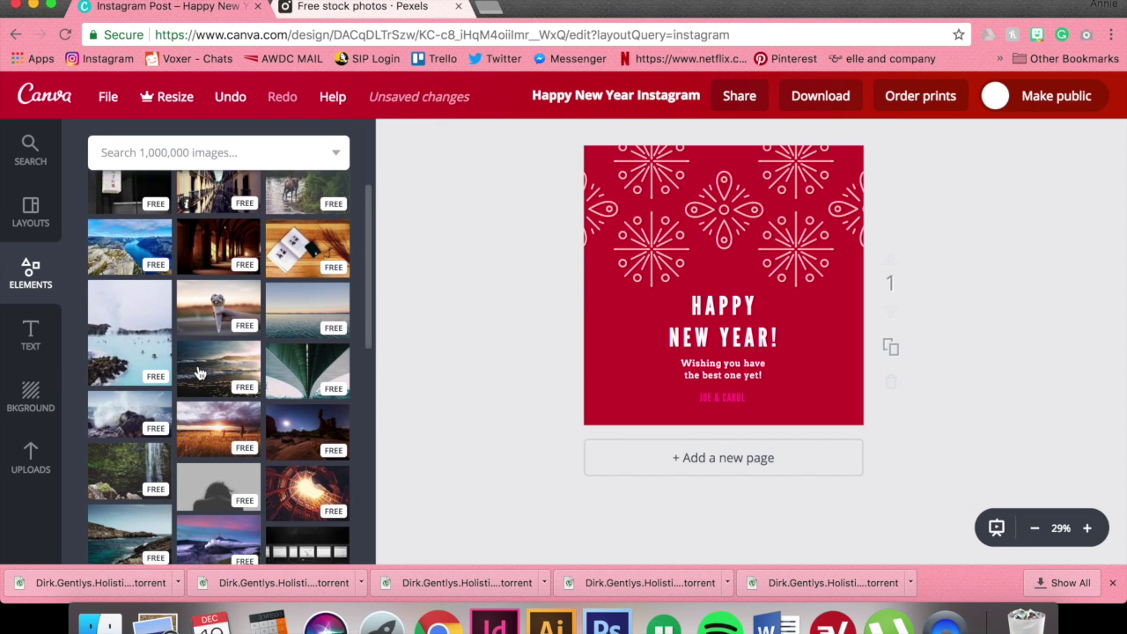
scroll(199, 373, "up", 3)
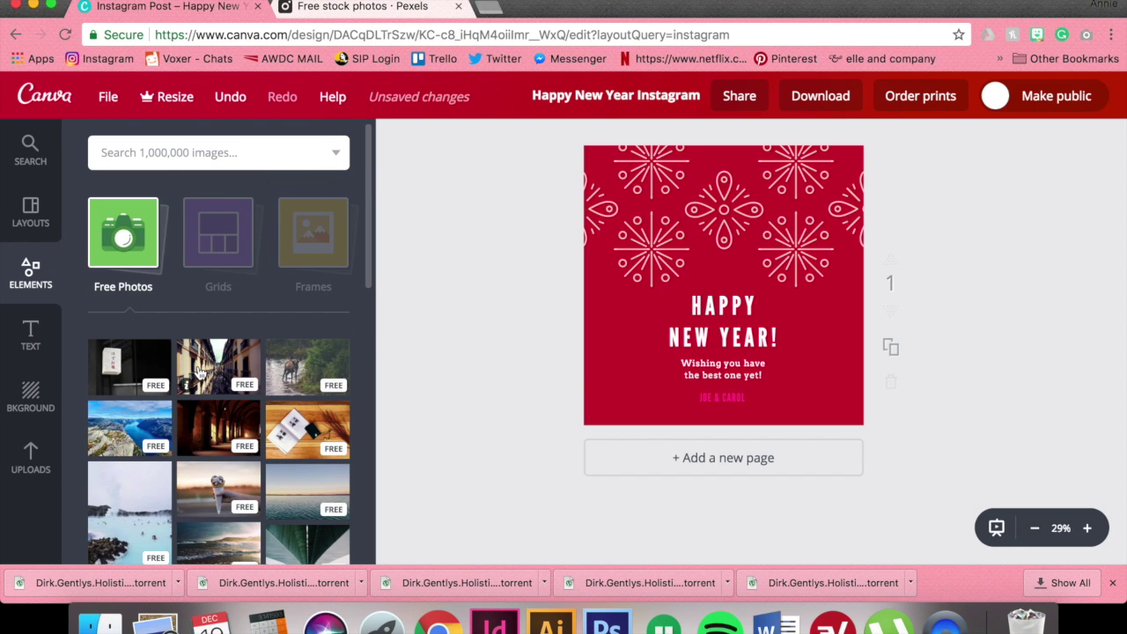
left_click(121, 262)
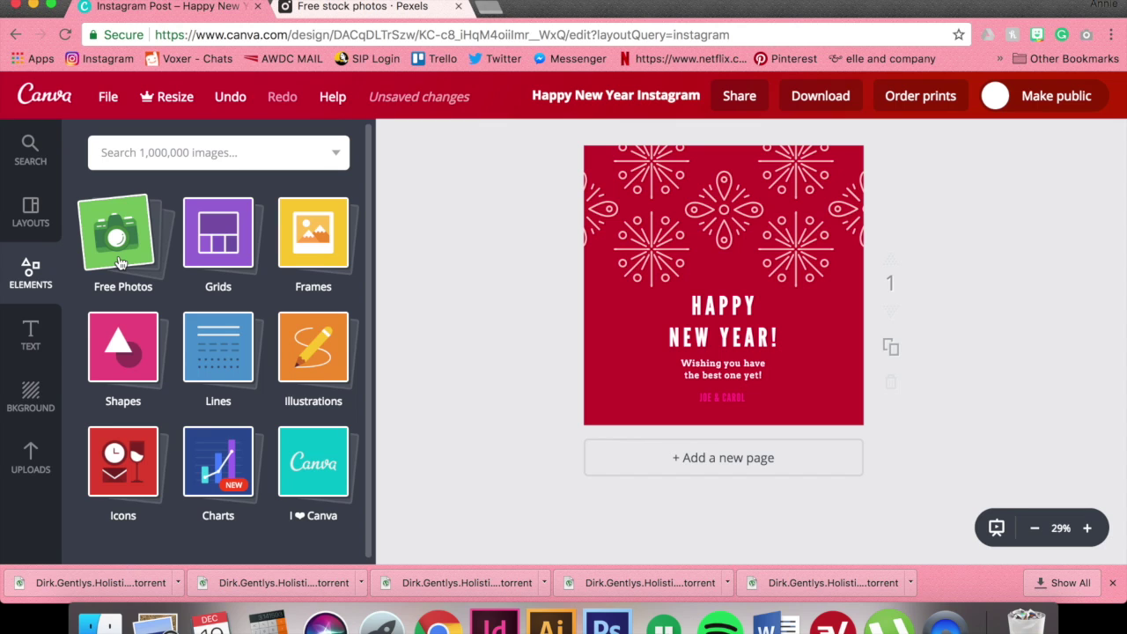
- Switch to the Pexels site and search its free stock photos for "new year"
left_click(392, 8)
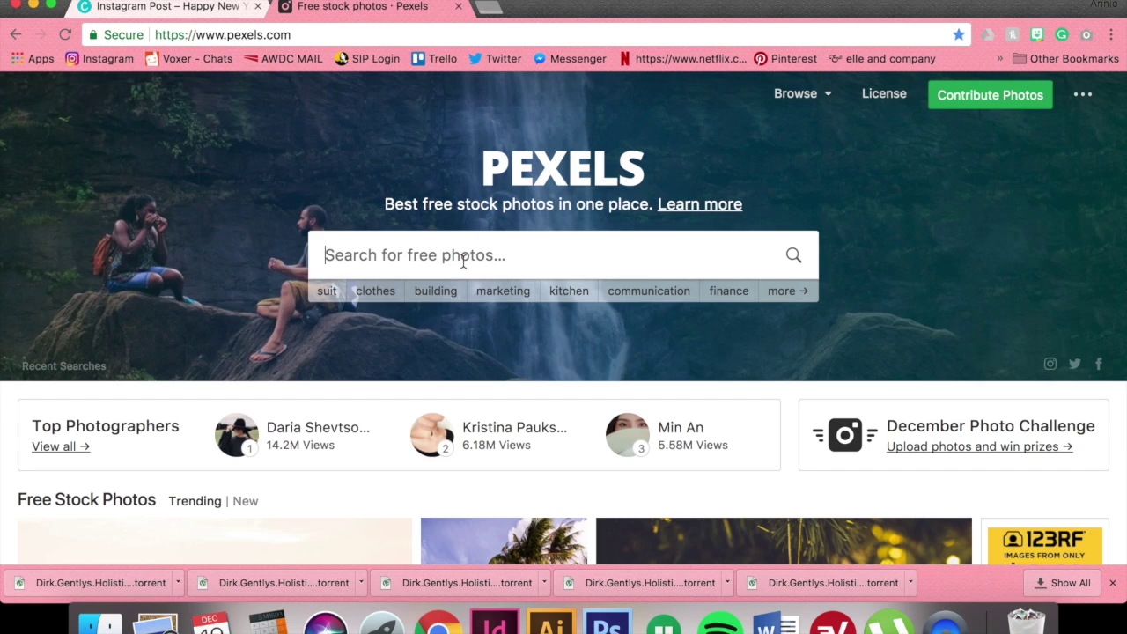
left_click(517, 262)
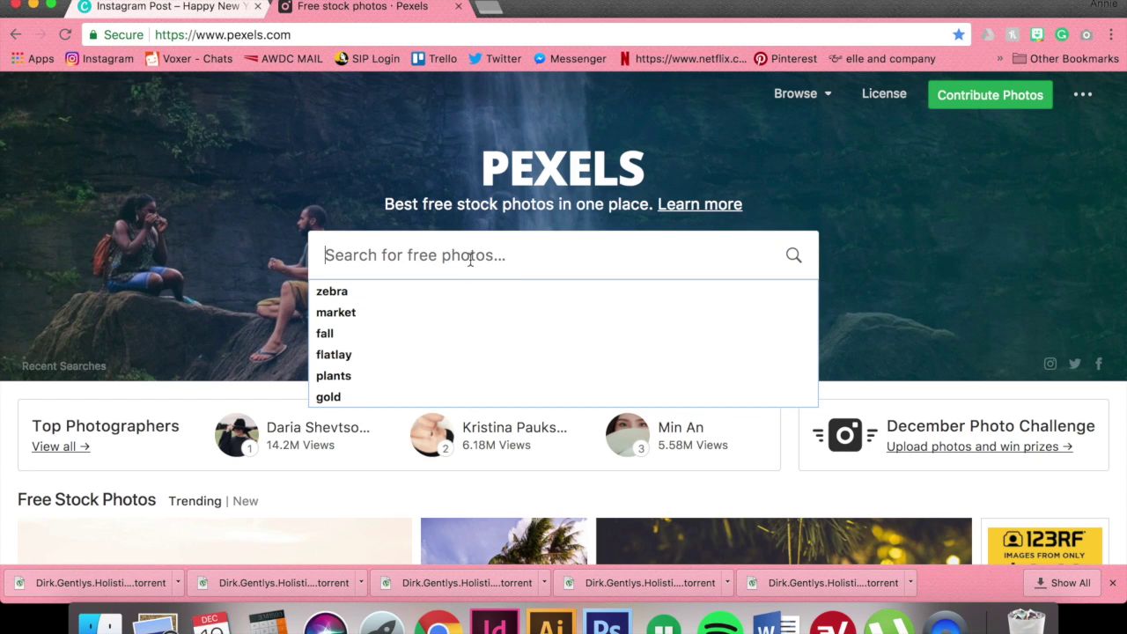
type("new year")
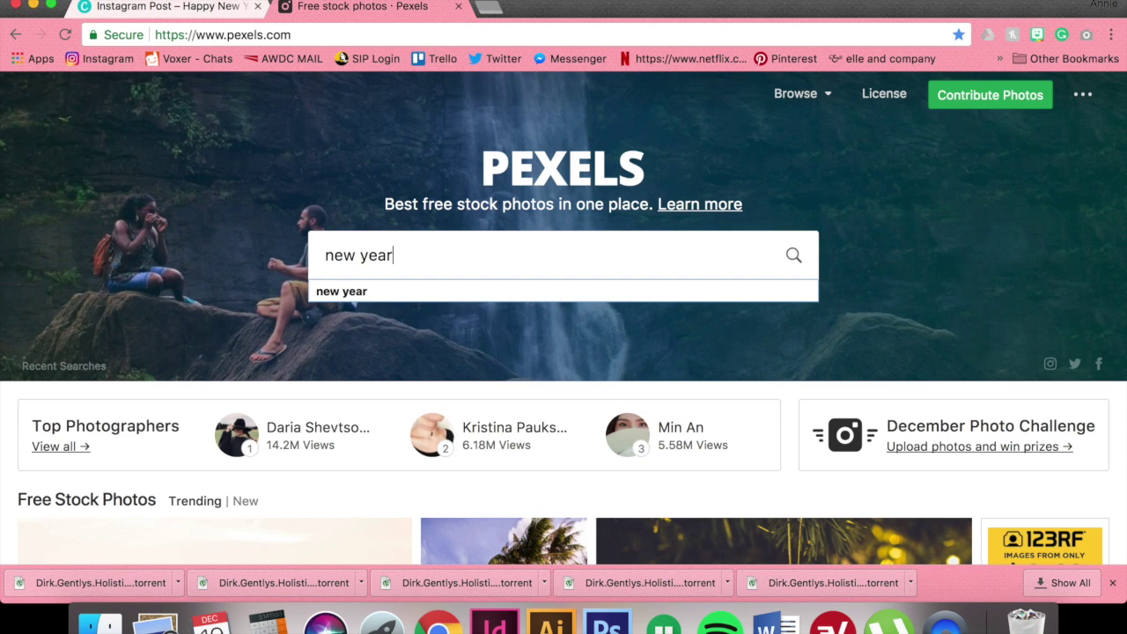
key("Return")
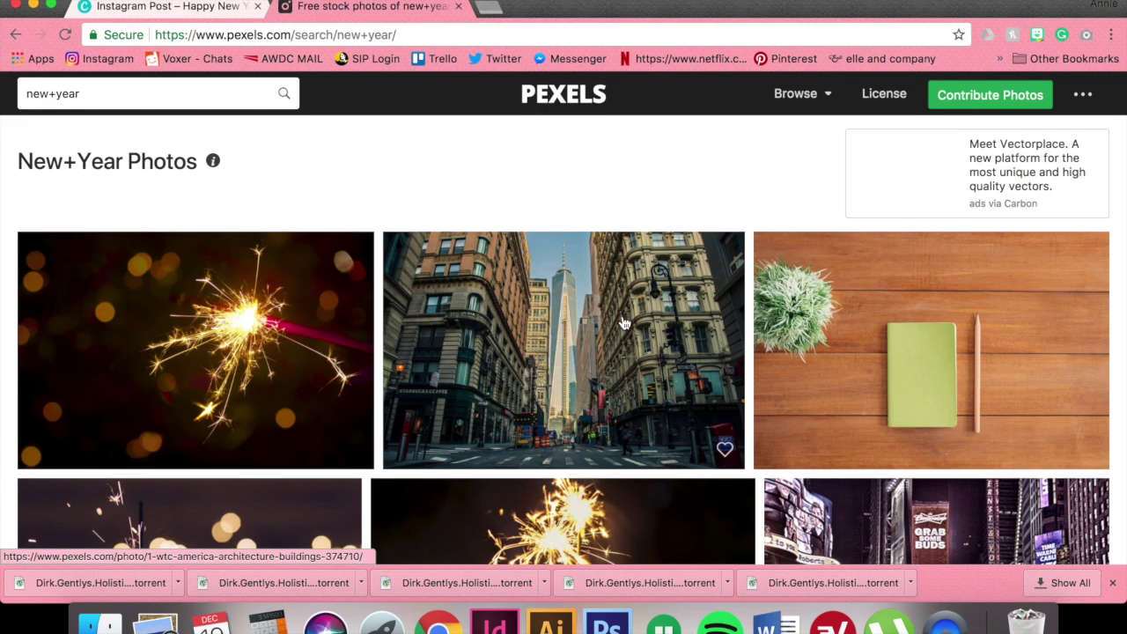
- Find the sparkler photo with blurred golden lights in the results and download it for free
scroll(319, 384, "down", 5)
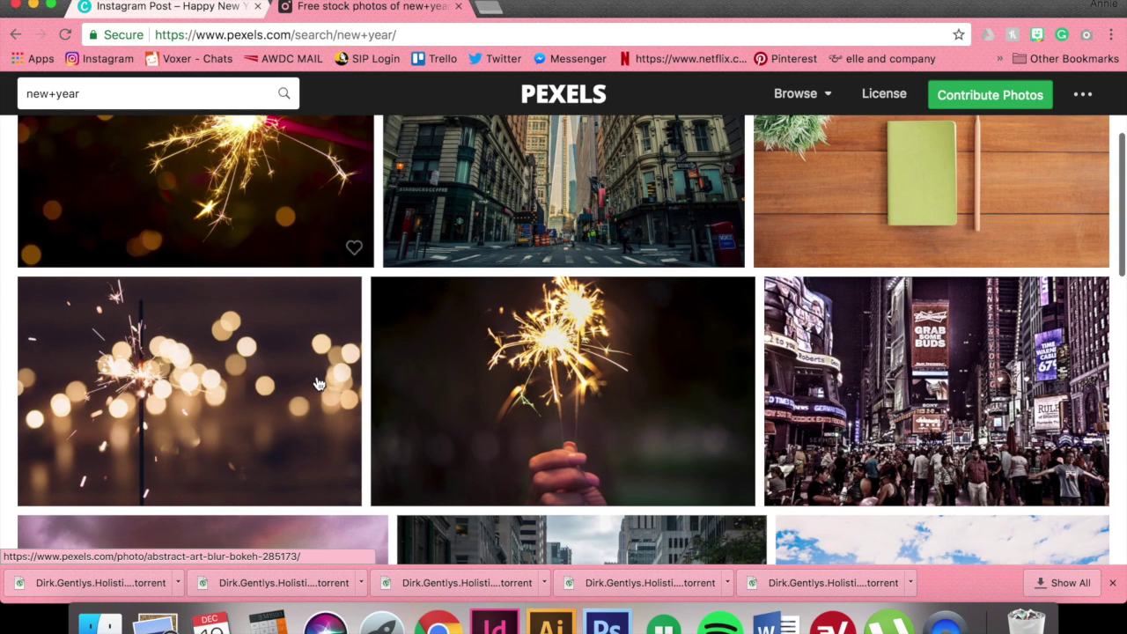
scroll(303, 388, "up", 1)
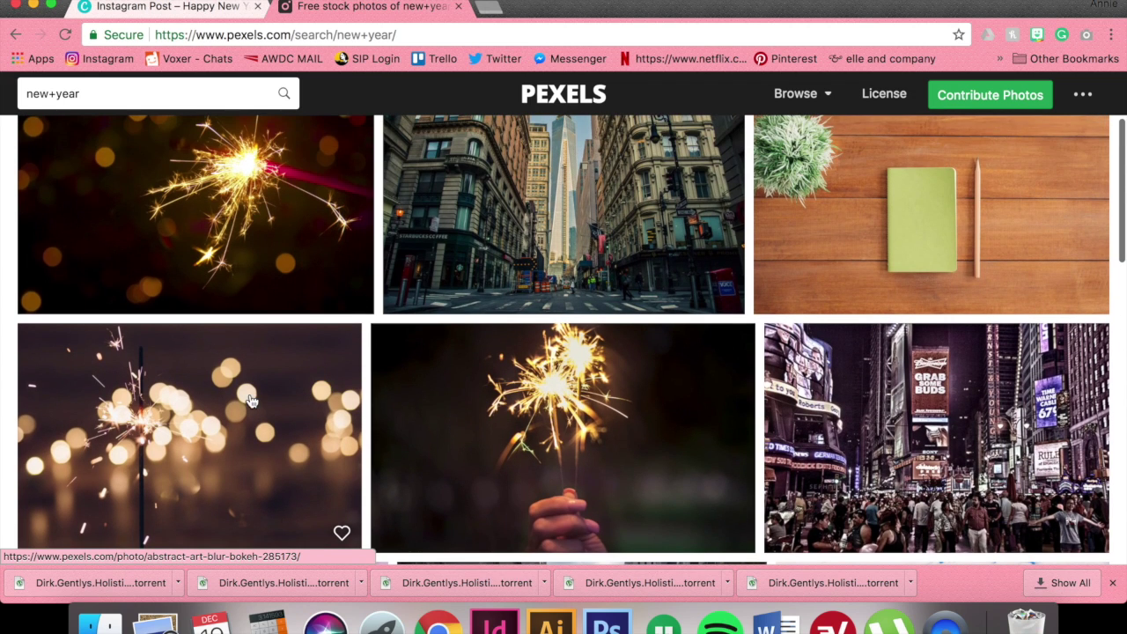
left_click(228, 415)
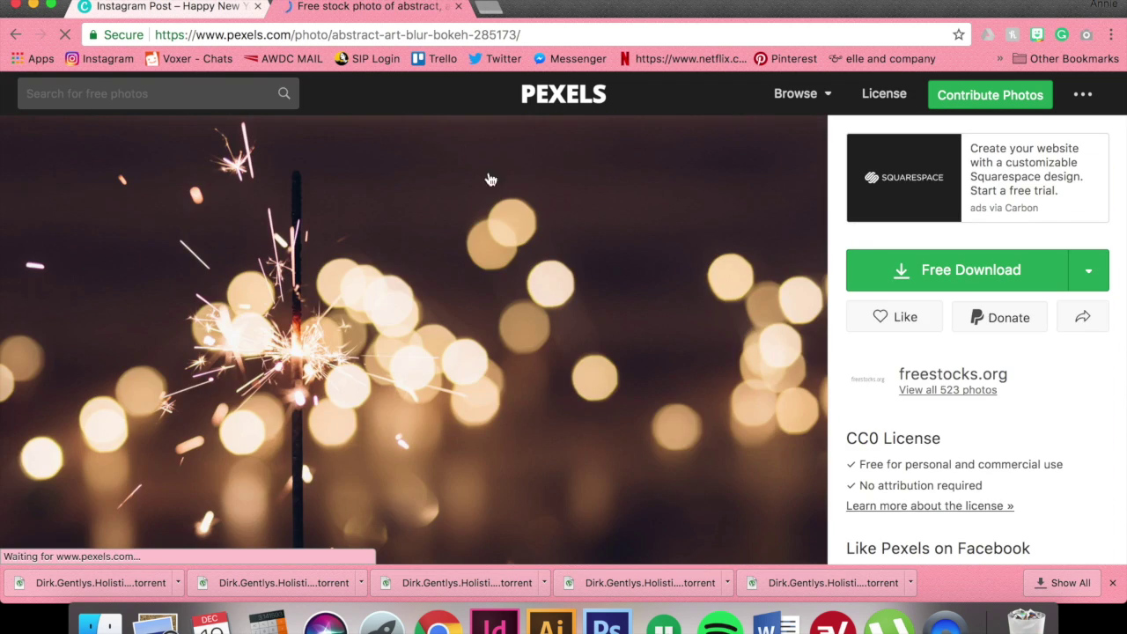
left_click(1003, 273)
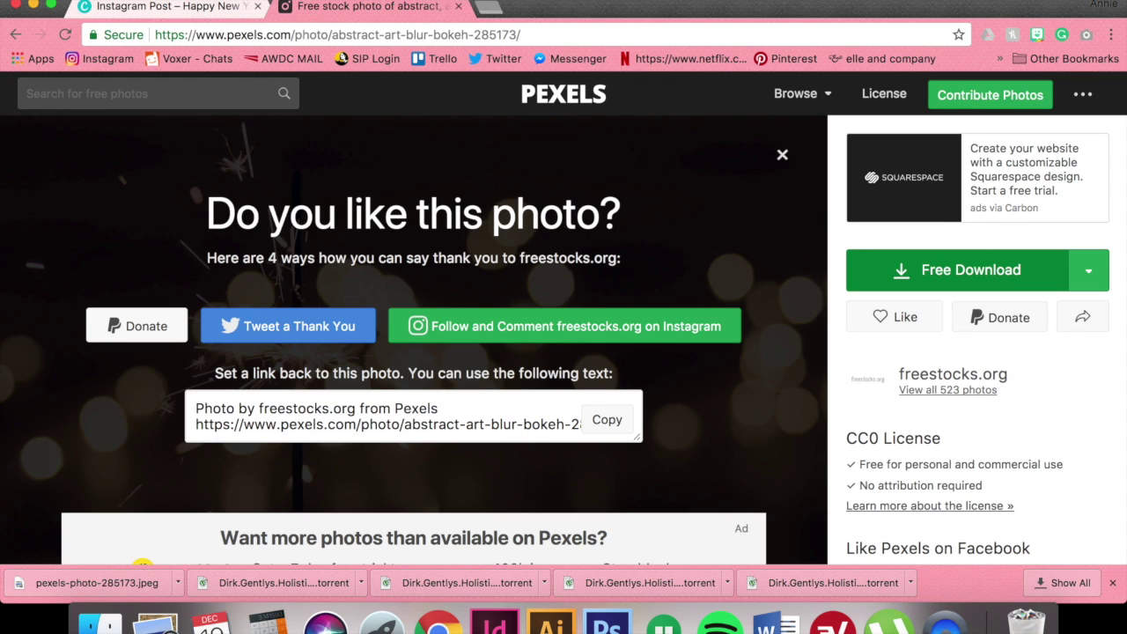
left_click(440, 0)
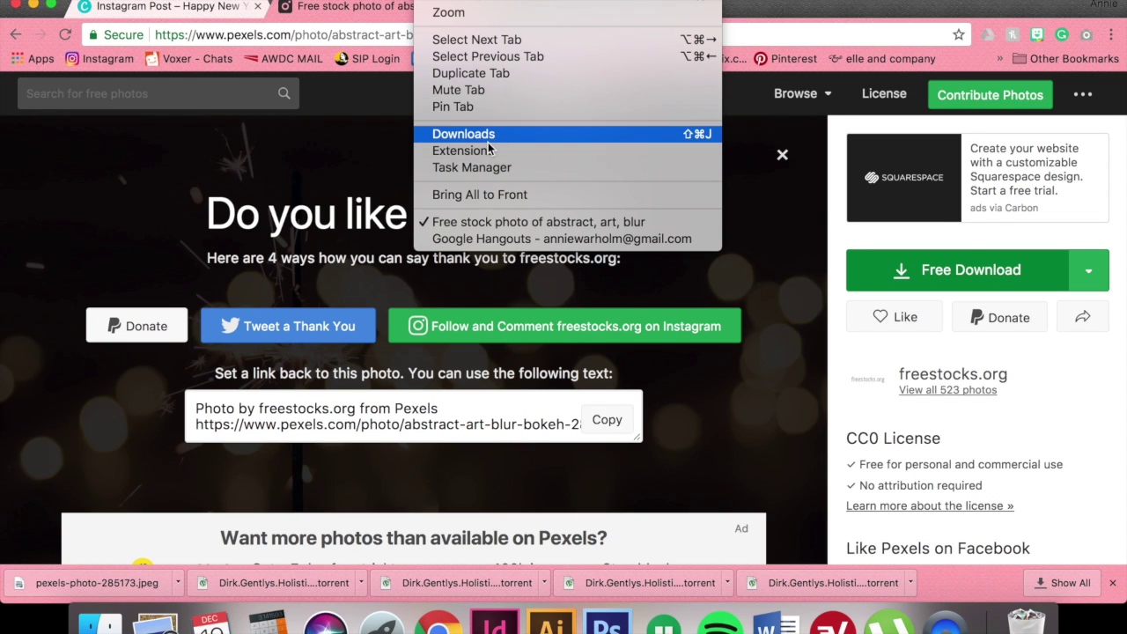
key("Escape")
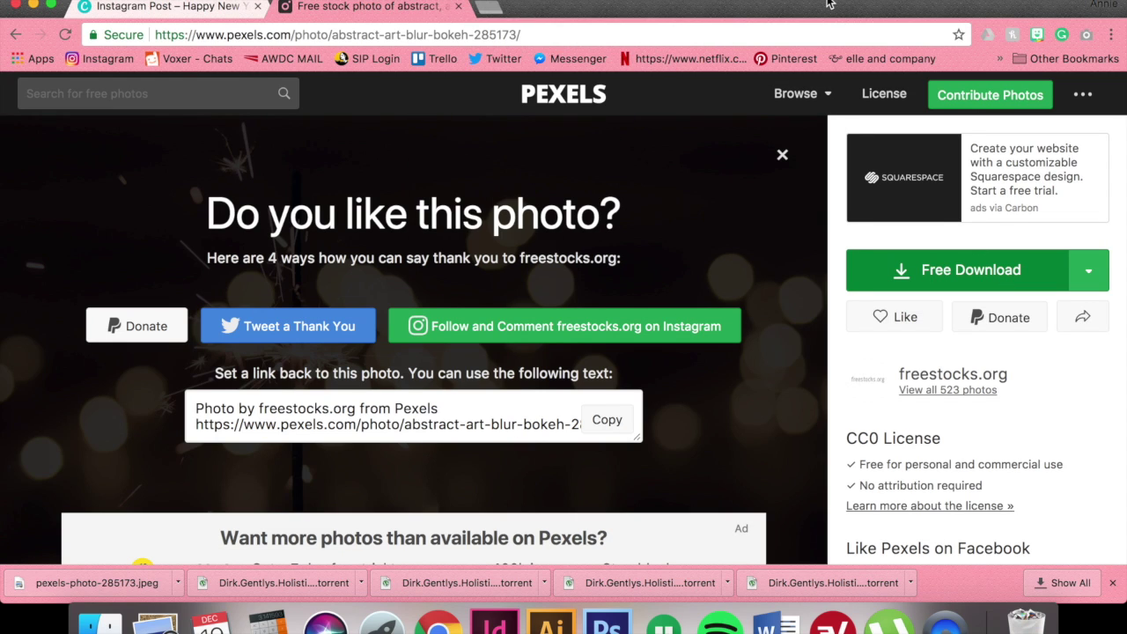
- Return to the Canva design and look through the Canva layouts
left_click(151, 7)
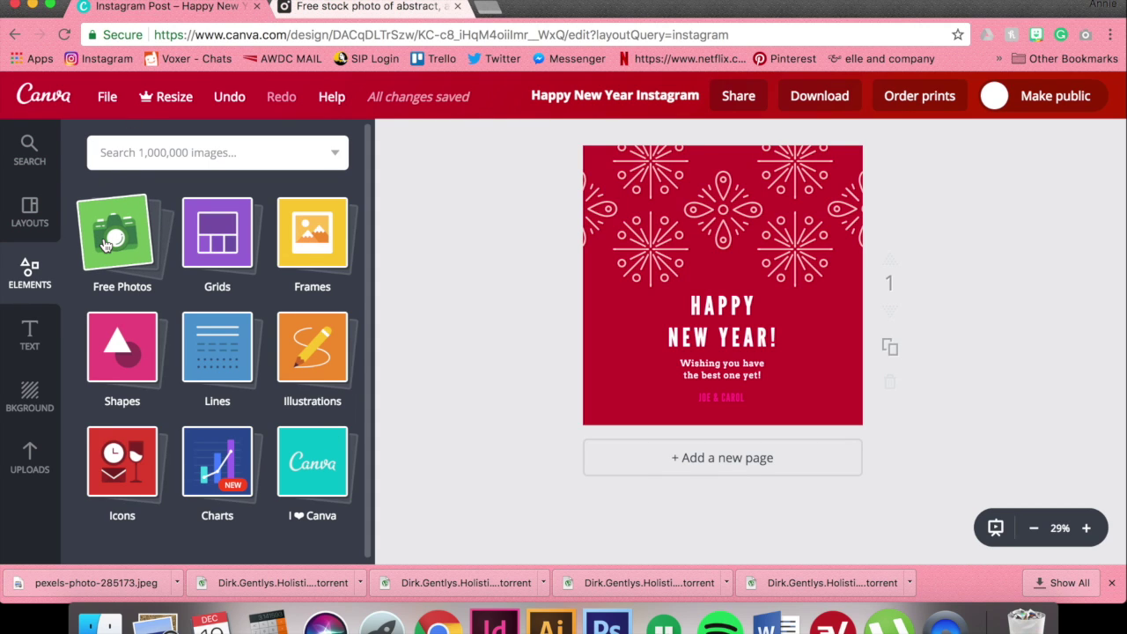
left_click(36, 227)
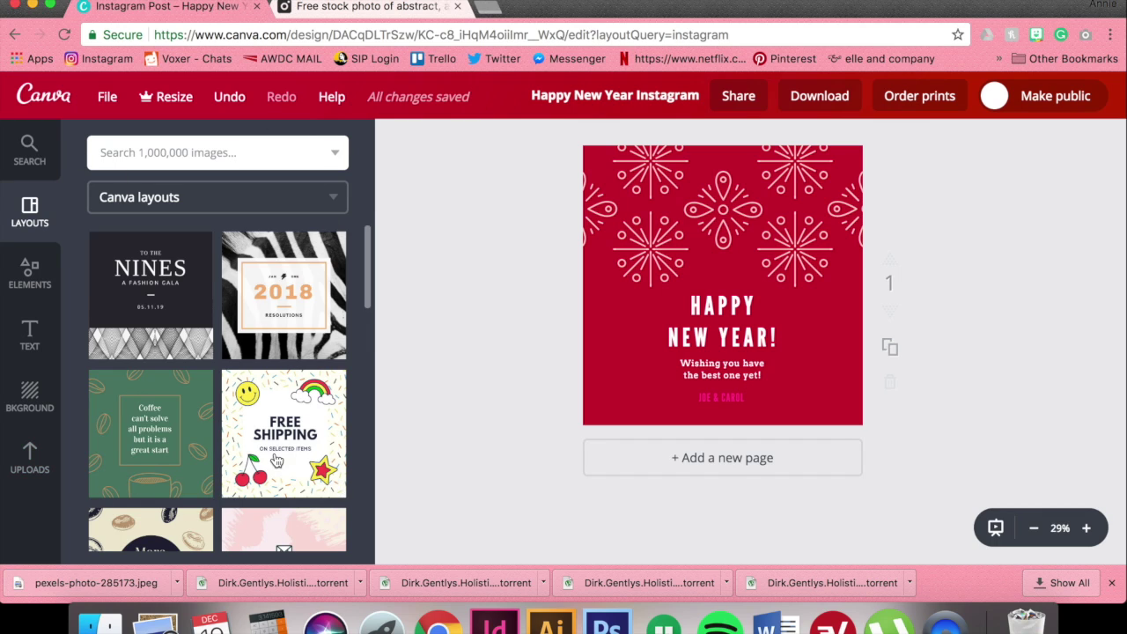
scroll(277, 460, "down", 3)
scroll(275, 460, "down", 4)
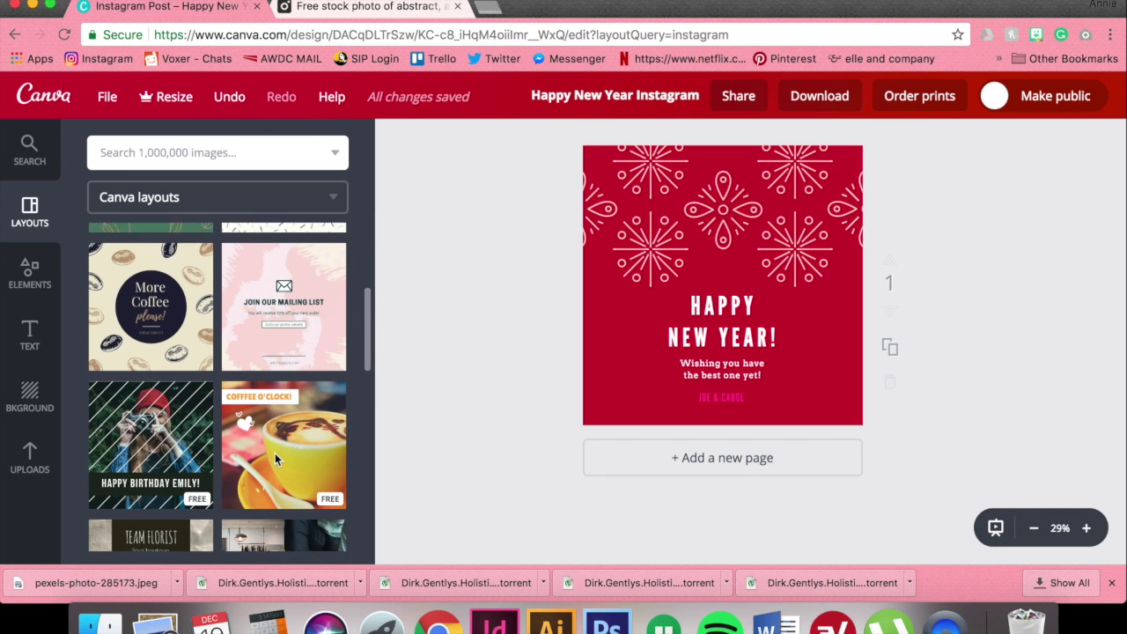
scroll(276, 461, "down", 6)
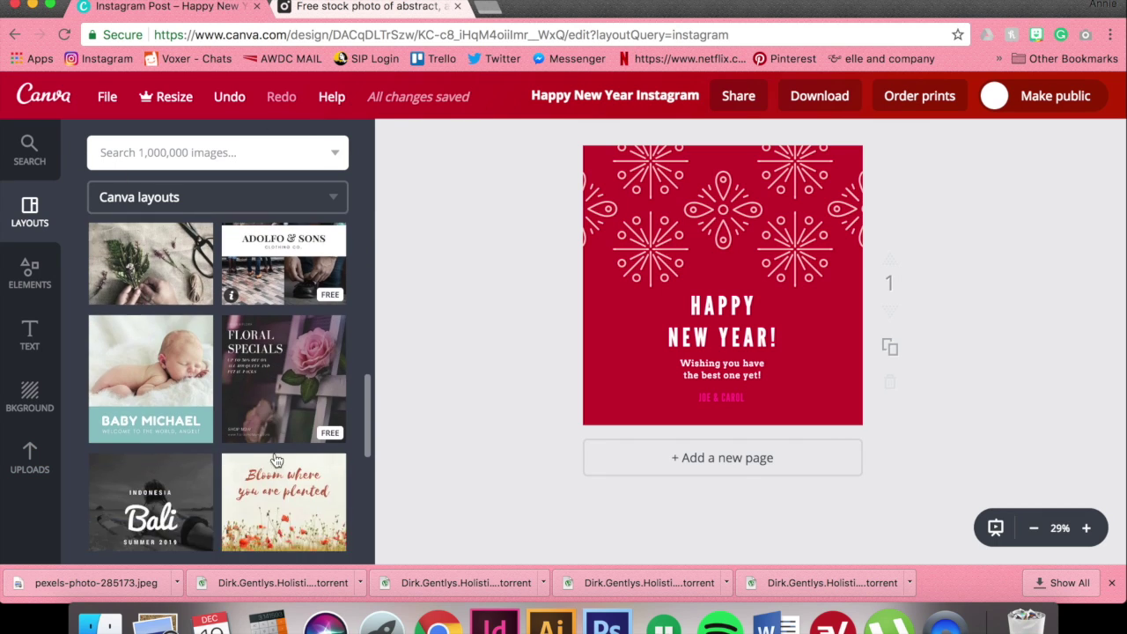
scroll(276, 461, "down", 4)
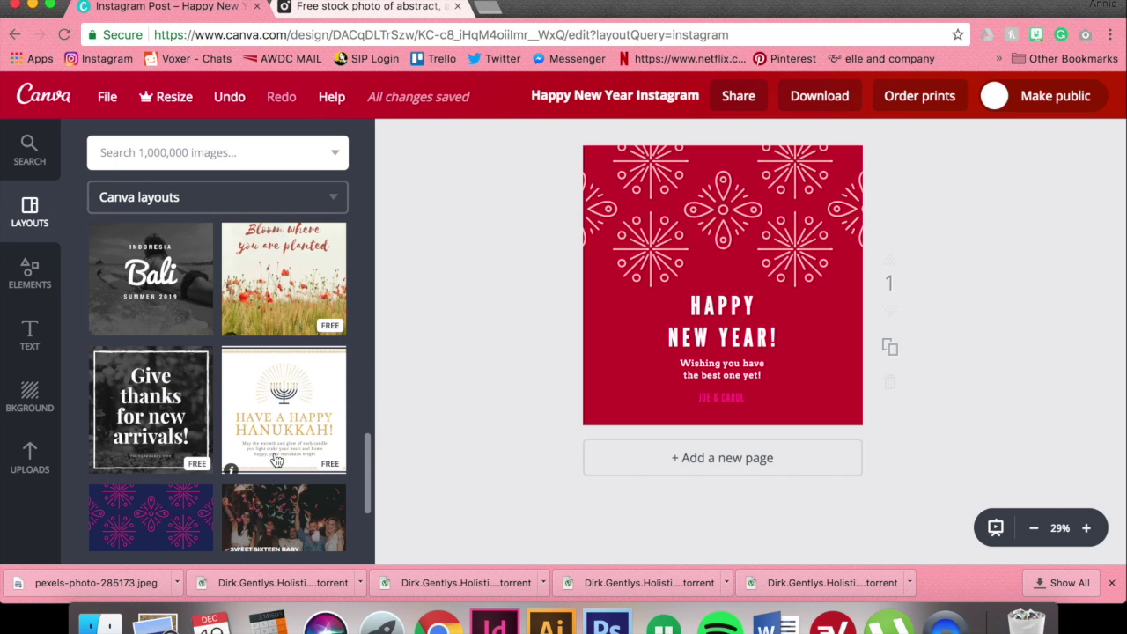
- Upload pexels-photo-285173.jpeg from the Downloads folder to the uploaded images
left_click(37, 471)
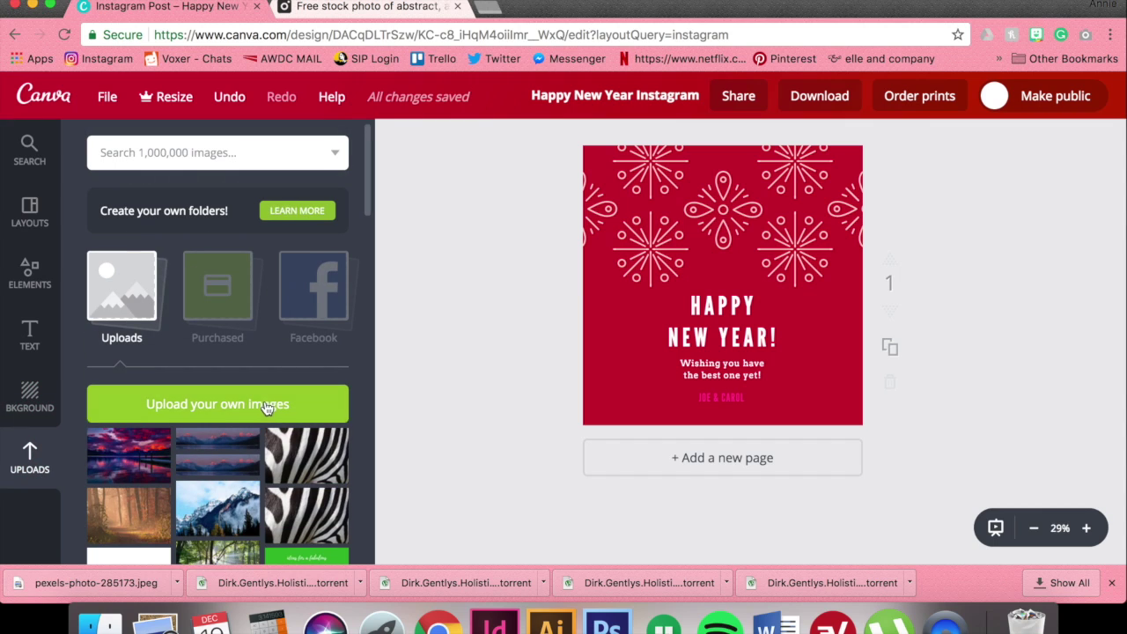
left_click(265, 407)
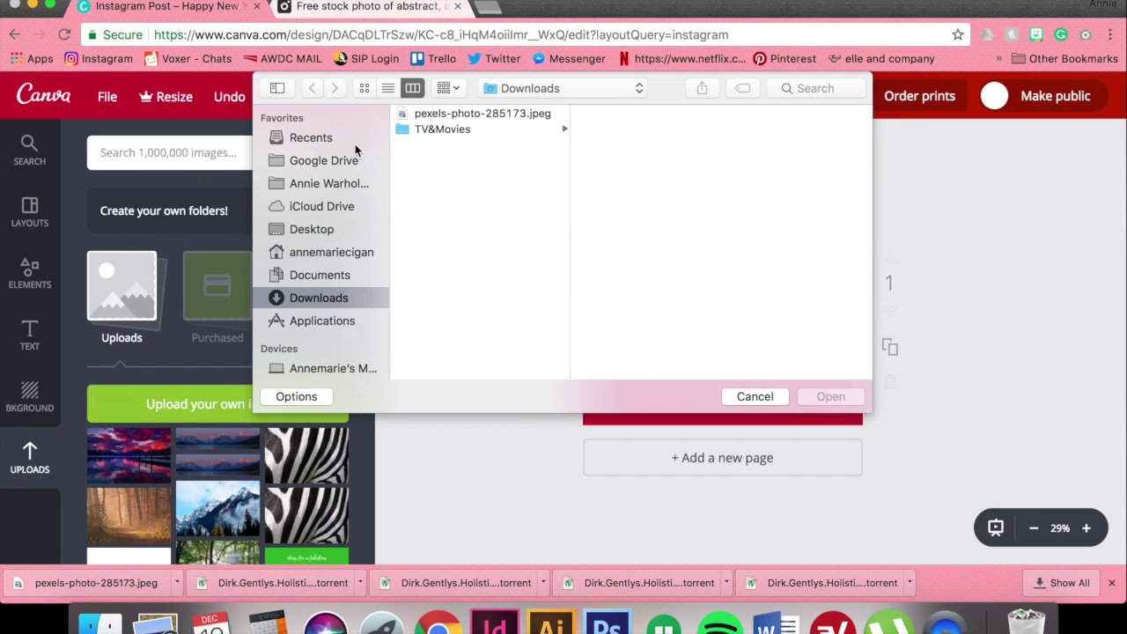
double_click(449, 114)
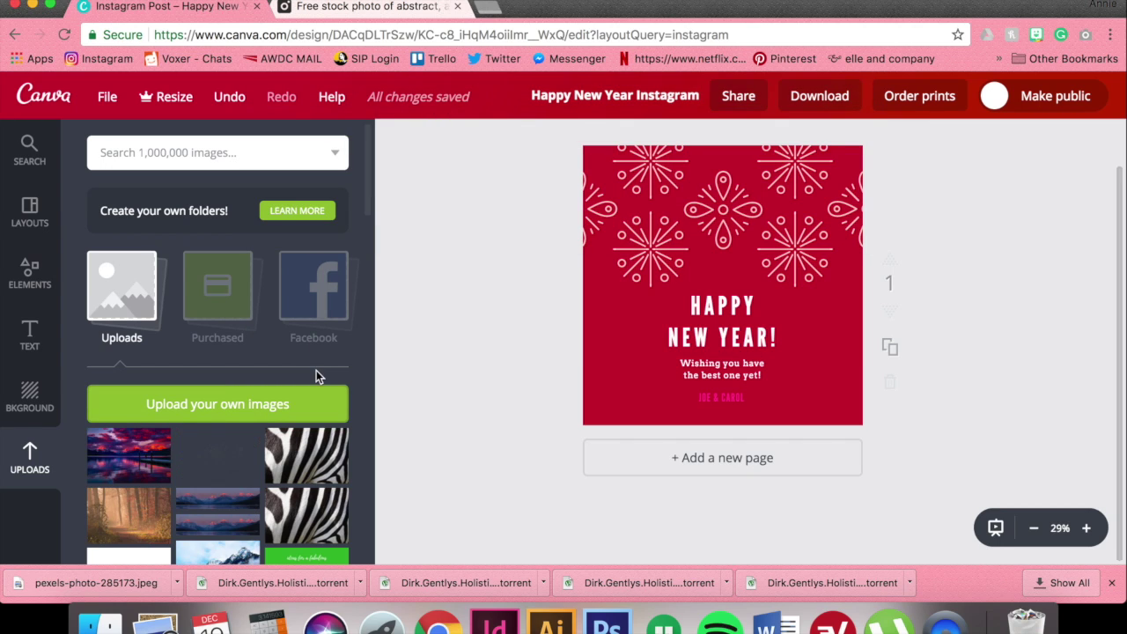
scroll(174, 444, "down", 2)
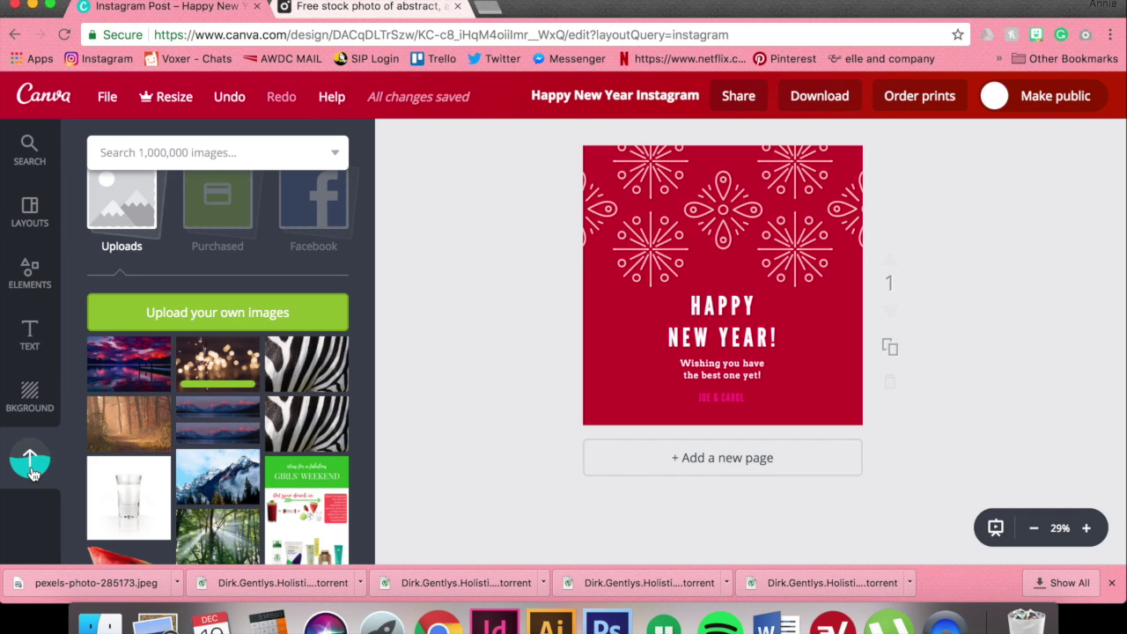
- Add the uploaded sparkler photo to the page, enlarge it to cover the page, and place it behind the graphics and text as background
left_click(216, 381)
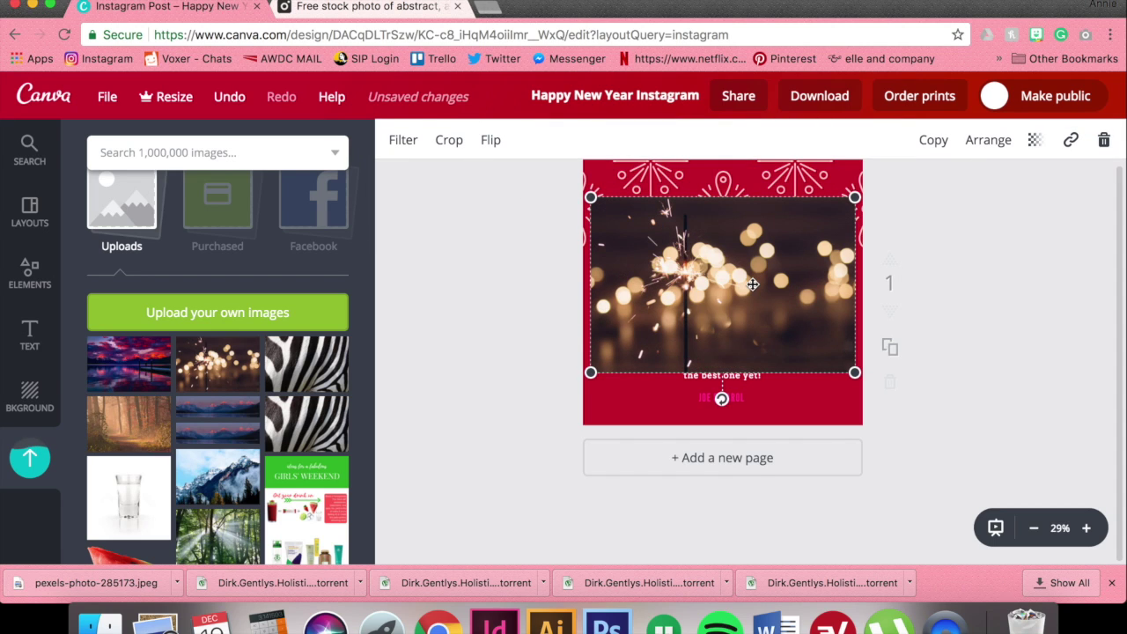
left_click_drag(753, 293, 722, 233)
scroll(726, 213, "up", 2)
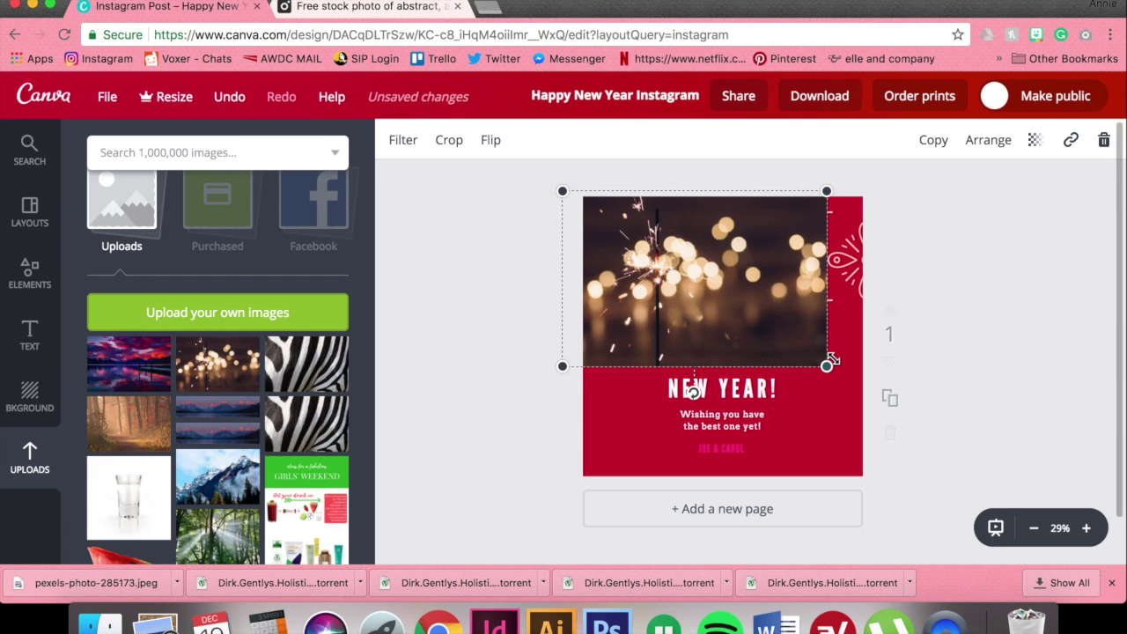
left_click_drag(827, 365, 976, 517)
left_click_drag(830, 363, 734, 372)
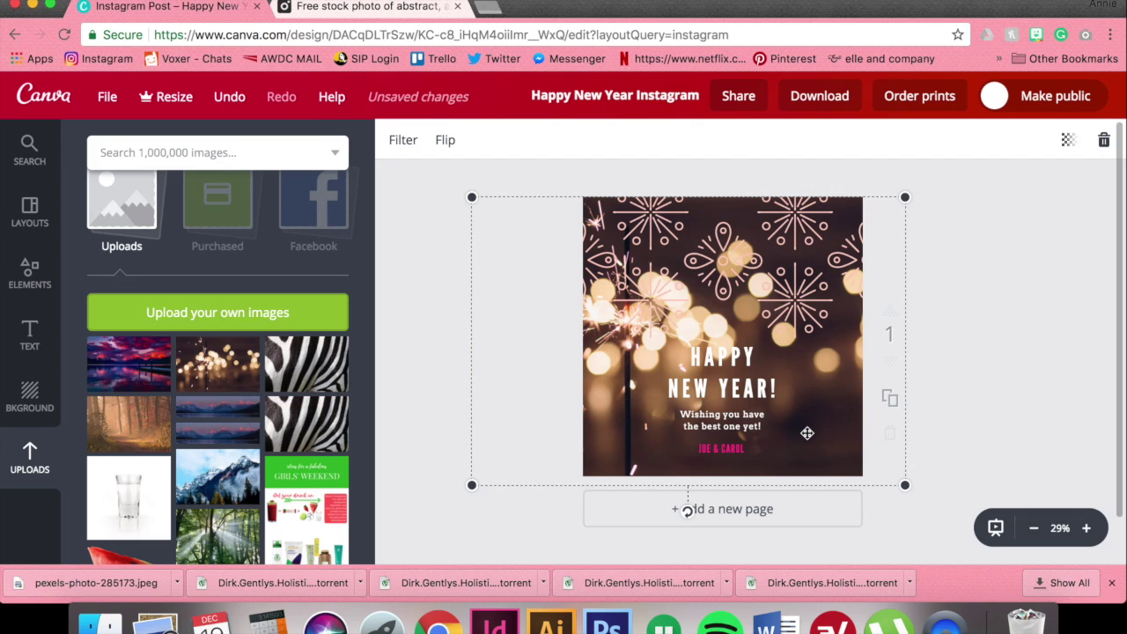
left_click(979, 379)
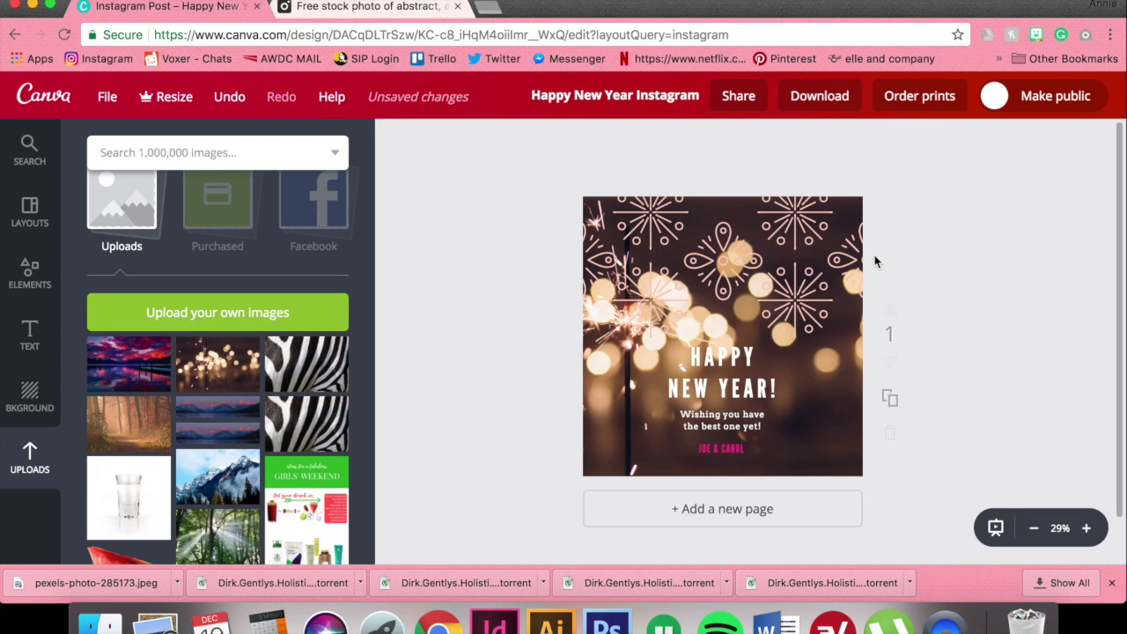
- Delete the sparkler photo from the page and apply the dark red brand color as the background
left_click(835, 394)
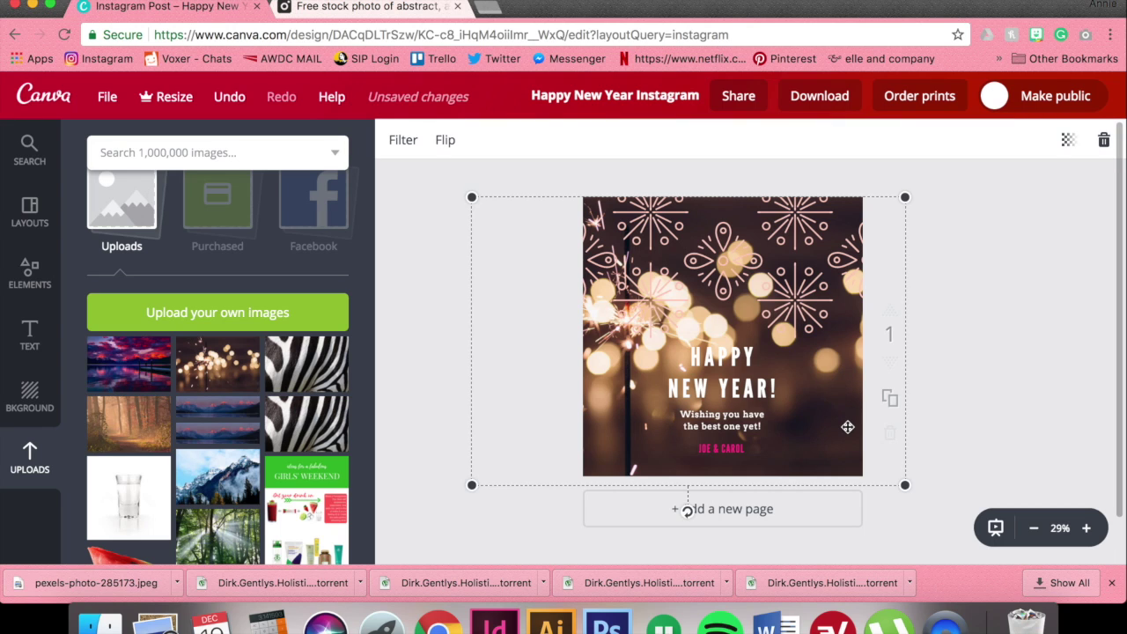
key("Delete")
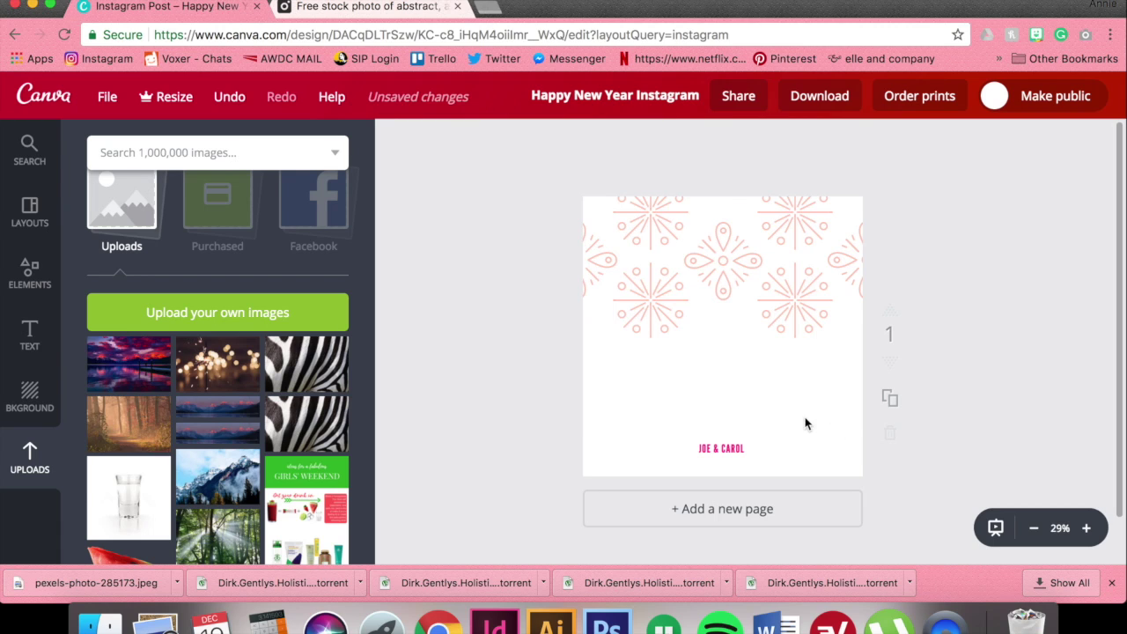
left_click(31, 408)
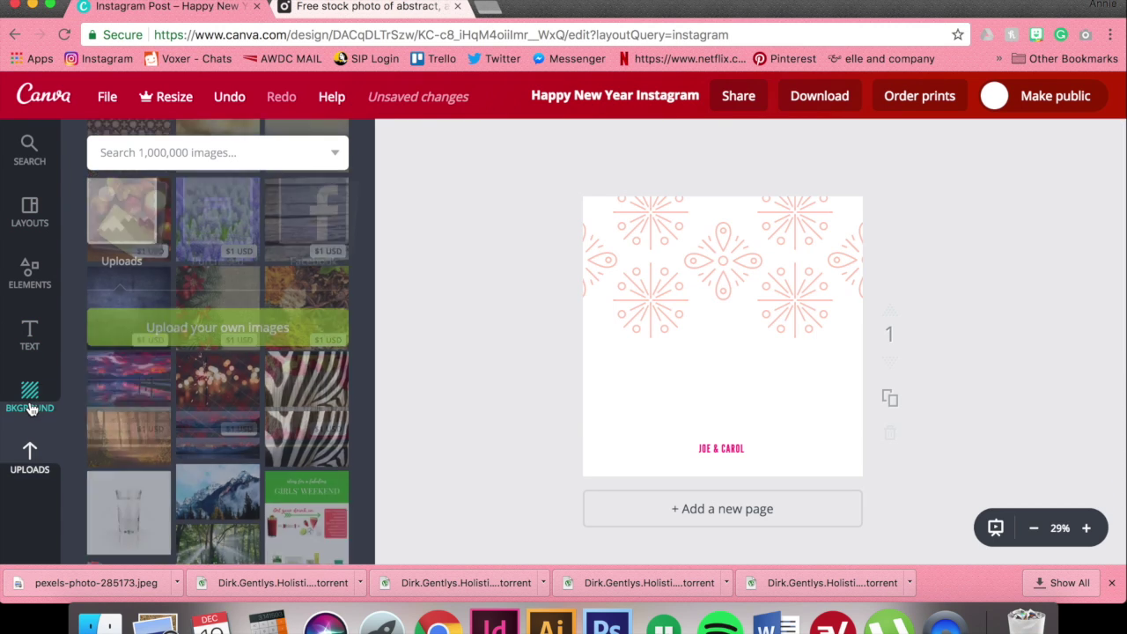
scroll(220, 291, "up", 5)
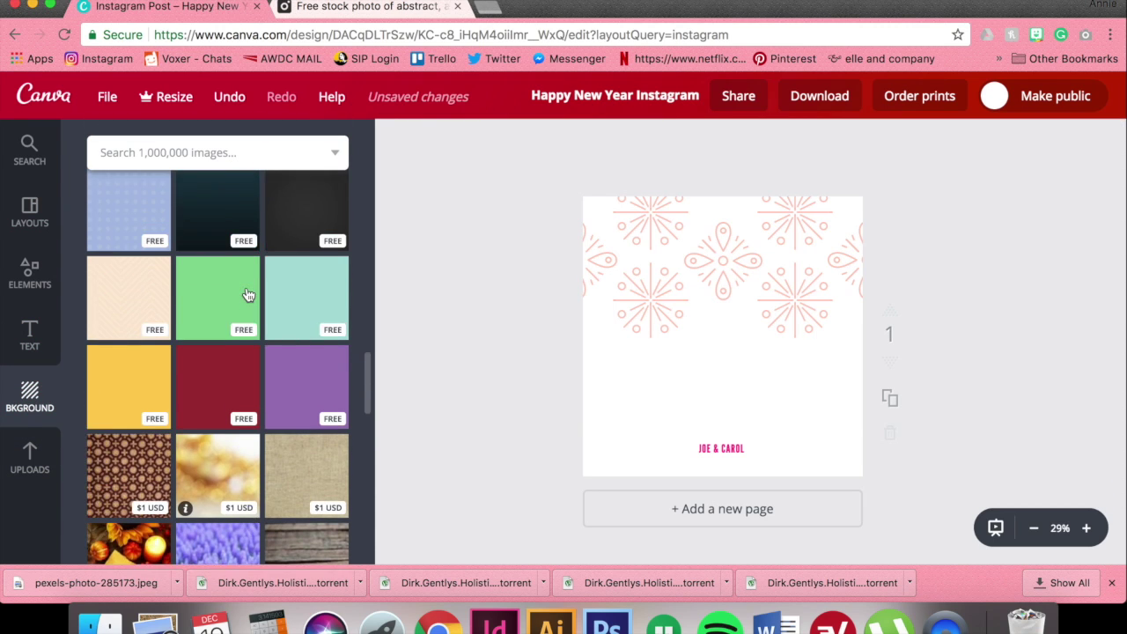
scroll(247, 295, "up", 10)
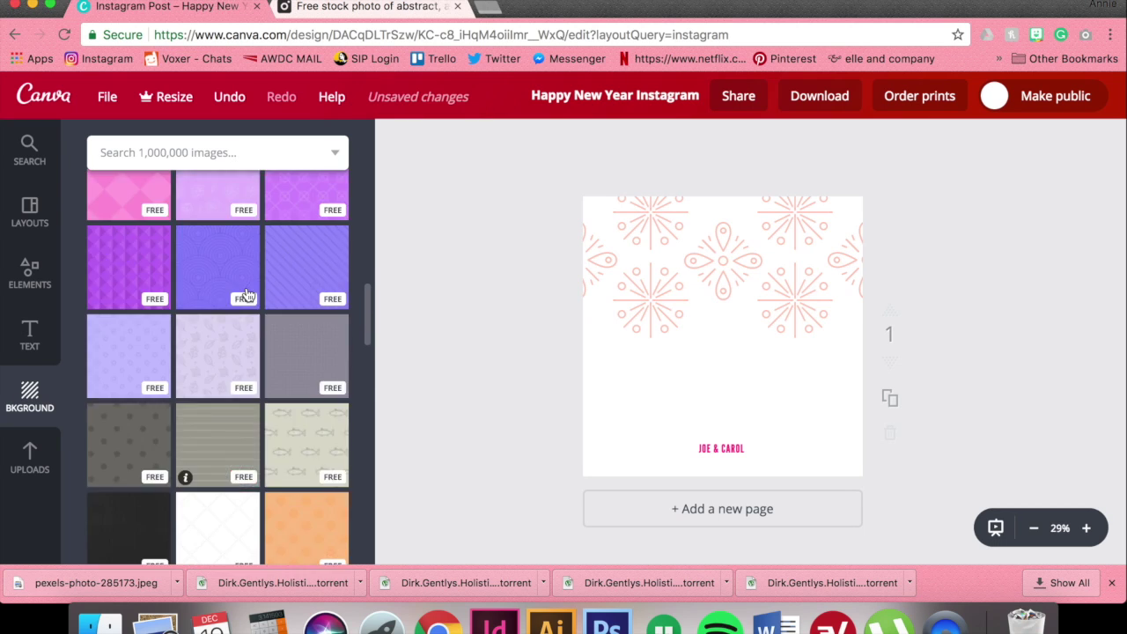
scroll(238, 300, "up", 10)
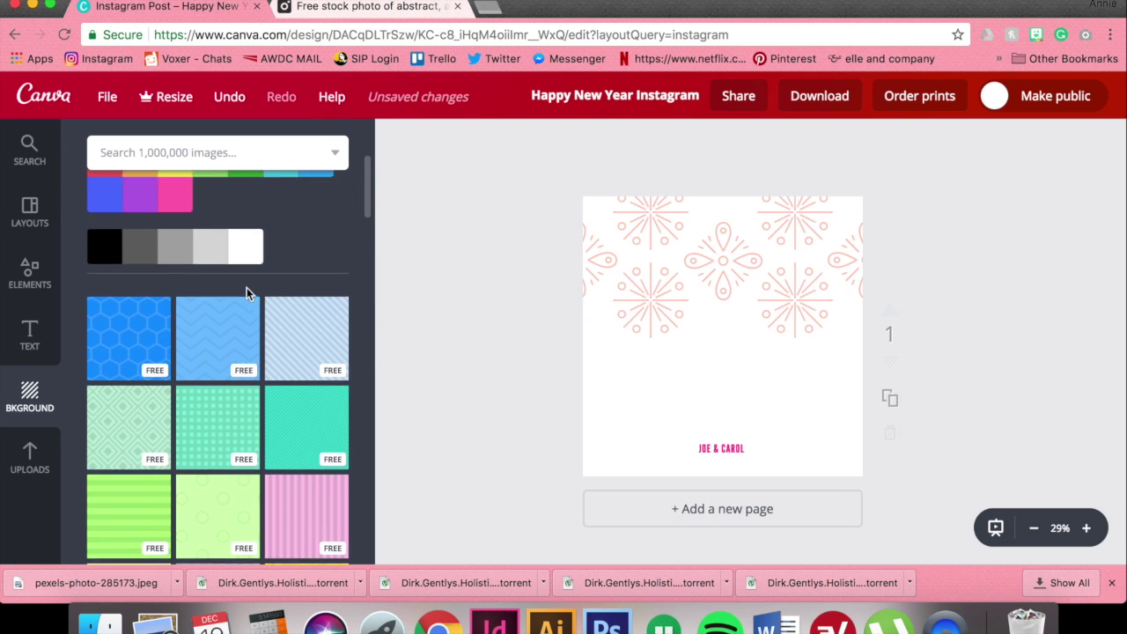
left_click(108, 289)
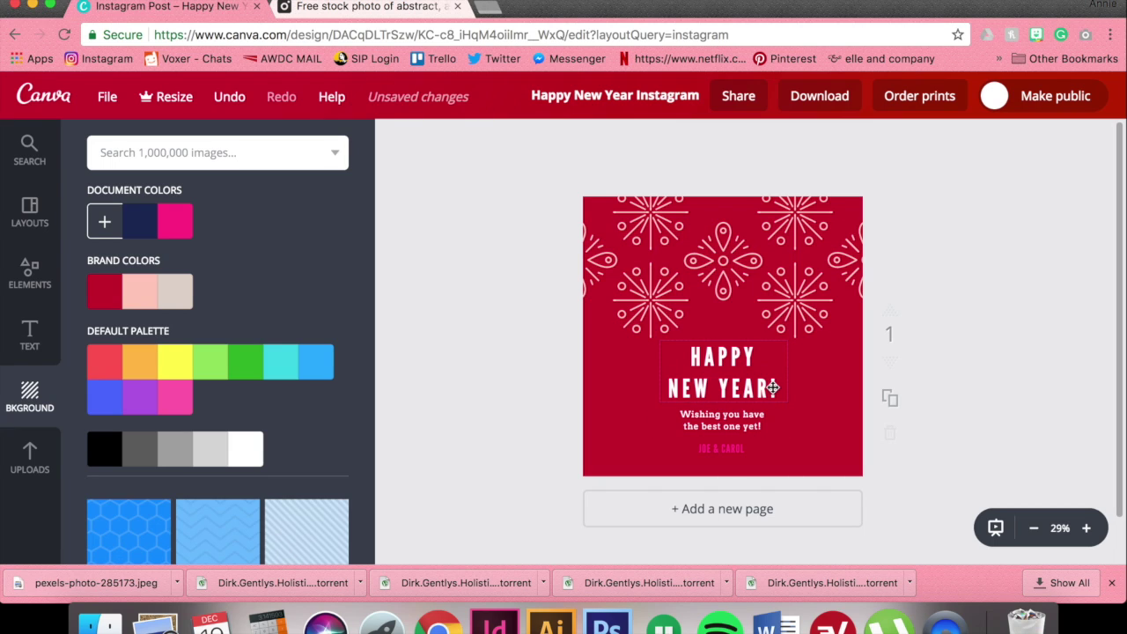
- Select the whole "Wishing you have the best one yet!" text and set its font to Allura
left_click(712, 431)
left_click(727, 423)
left_click(767, 424)
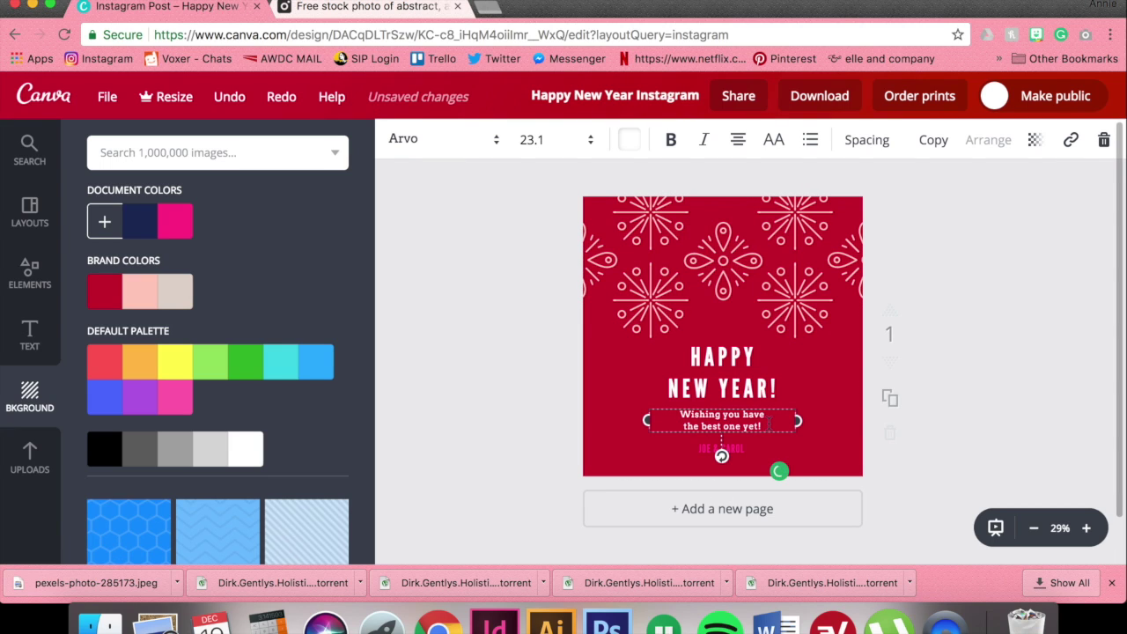
key("super+a")
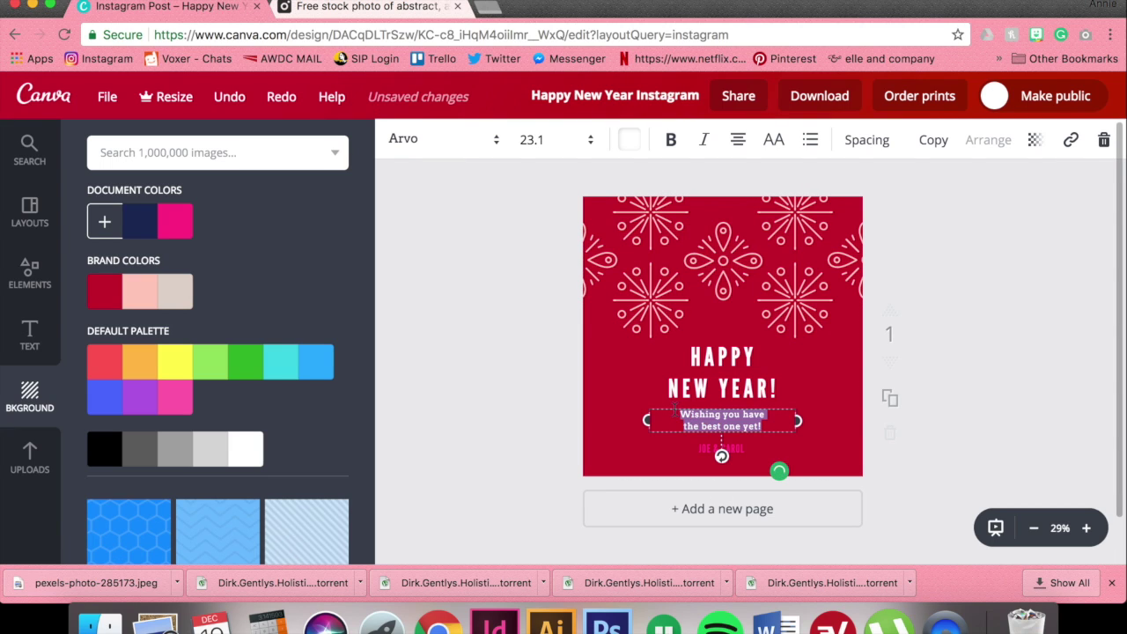
left_click(490, 140)
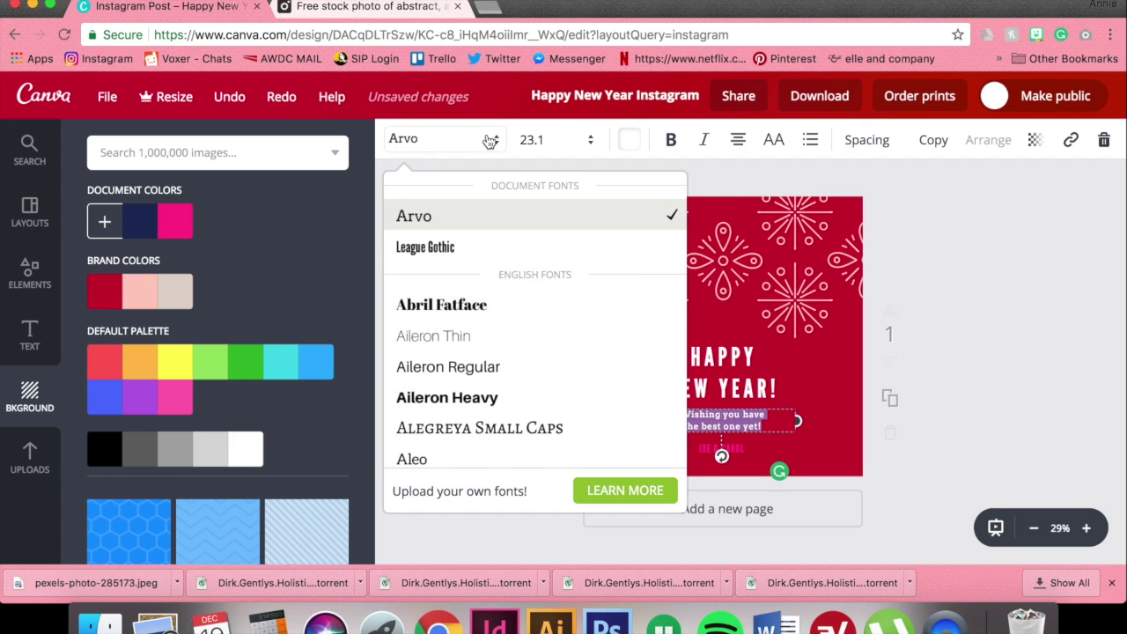
left_click(491, 140)
left_click(777, 427)
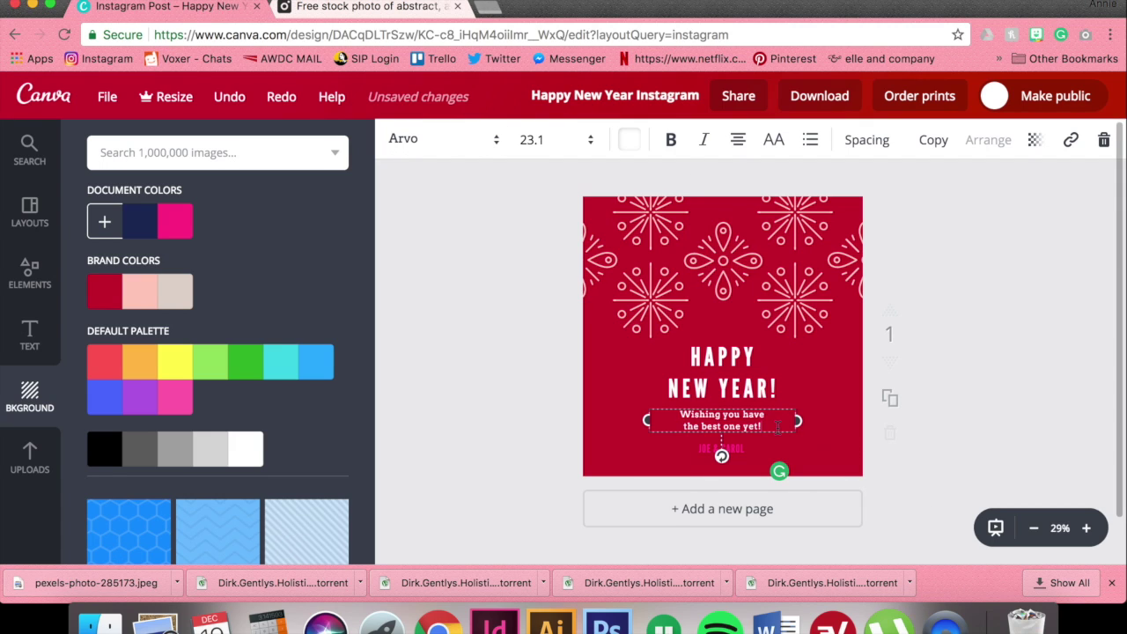
left_click_drag(776, 425, 675, 413)
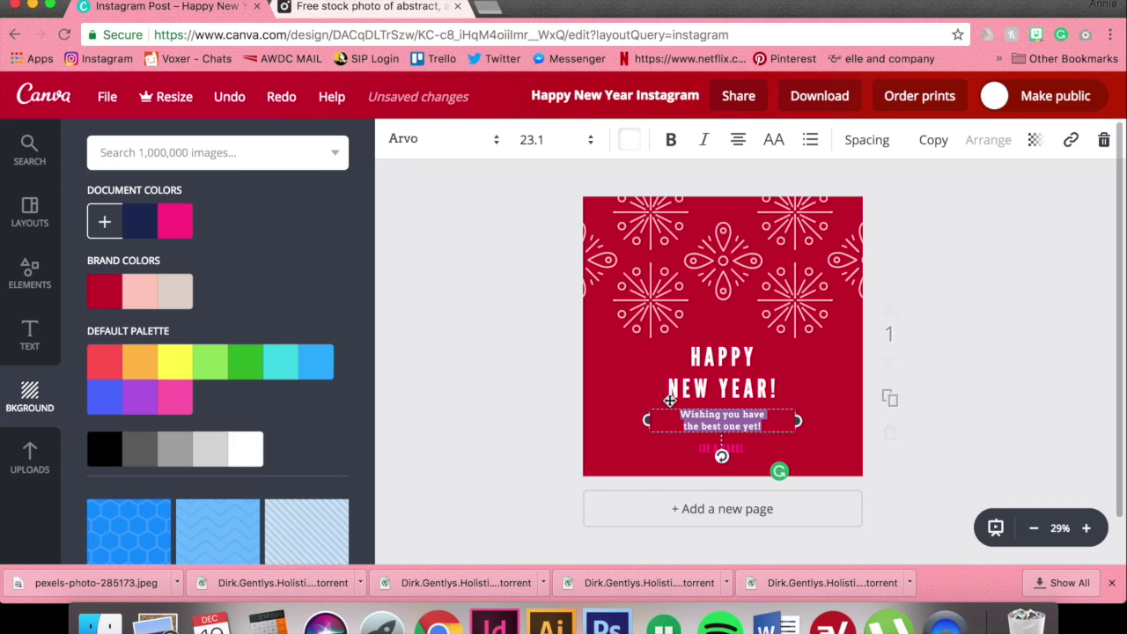
left_click(464, 141)
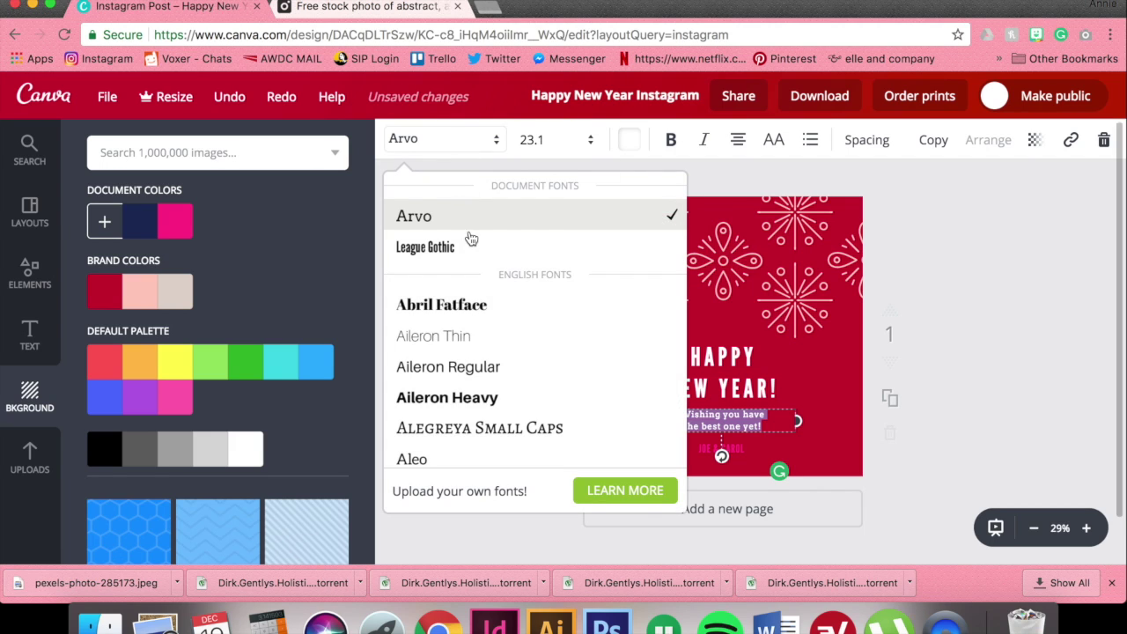
scroll(471, 245, "down", 3)
scroll(471, 245, "down", 4)
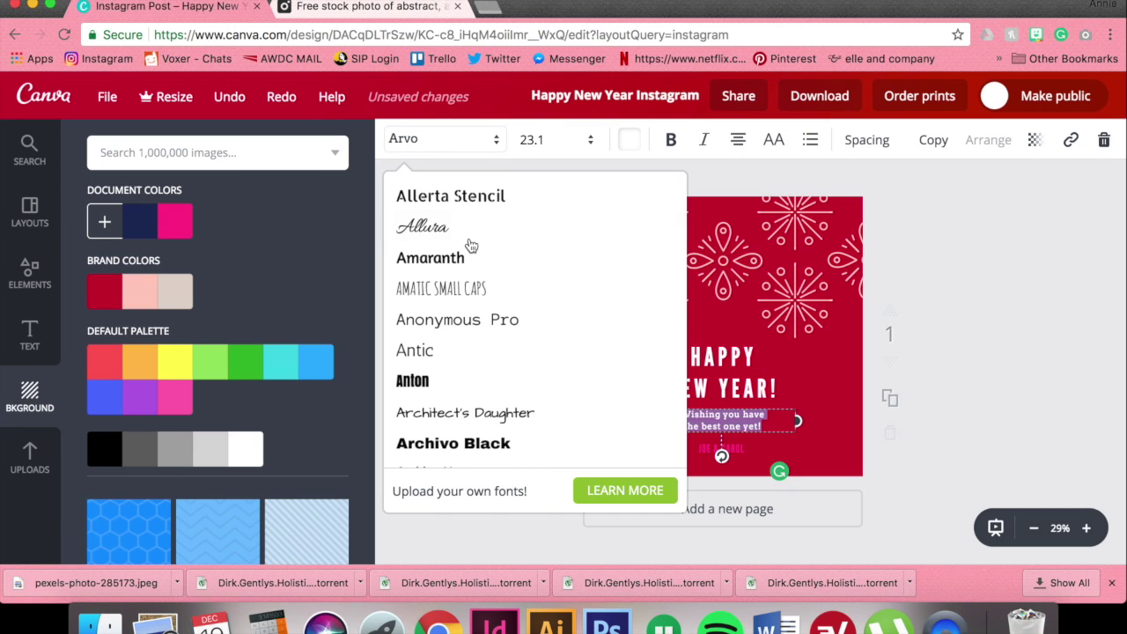
left_click(454, 239)
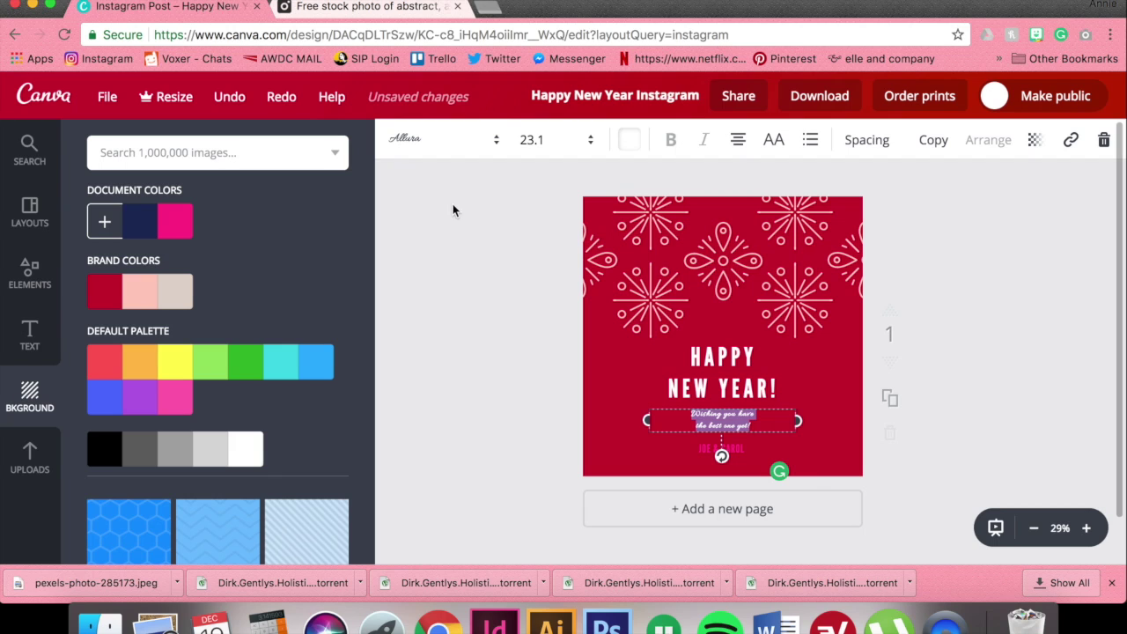
- Set the font of the "Wishing you have the best one yet!" text to Kollektif
left_click(490, 142)
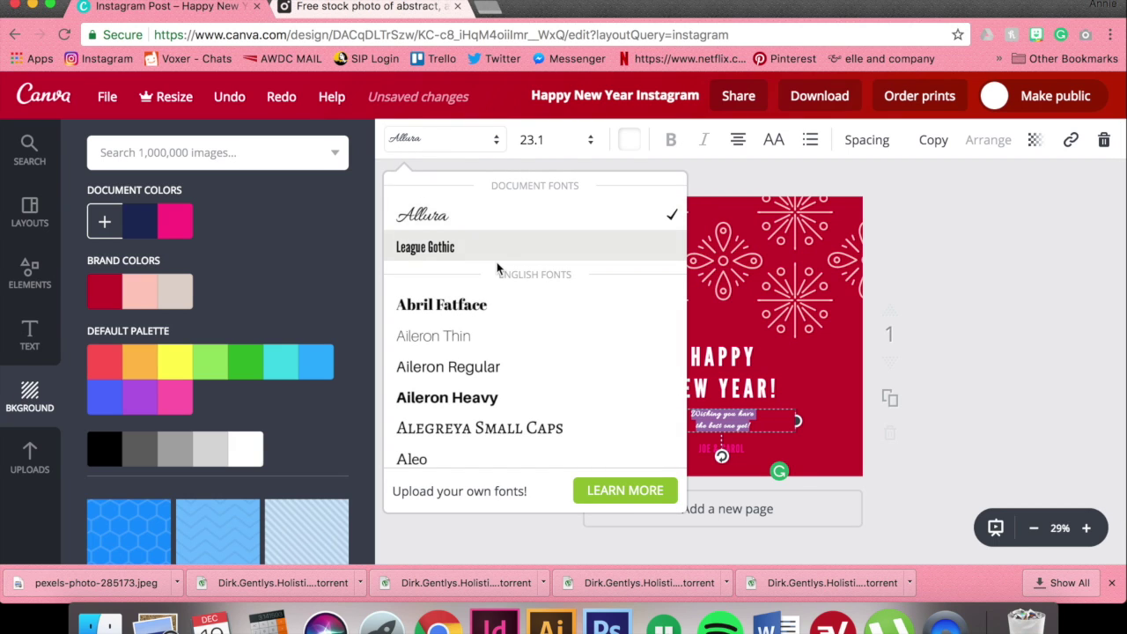
scroll(497, 268, "down", 10)
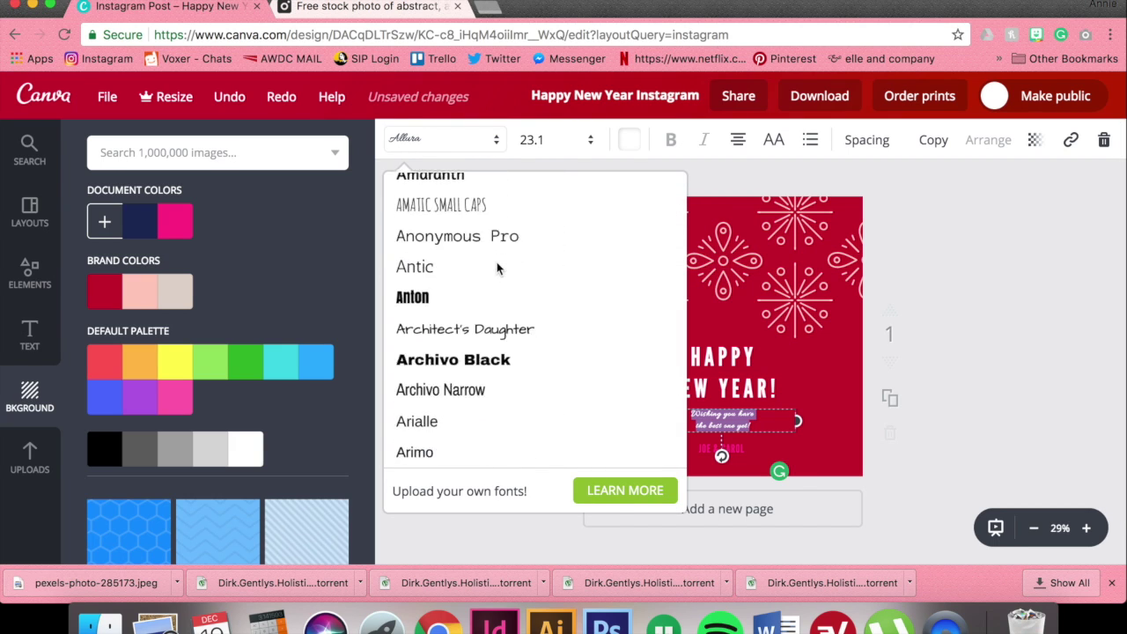
scroll(497, 269, "down", 10)
scroll(497, 269, "down", 8)
scroll(498, 268, "down", 9)
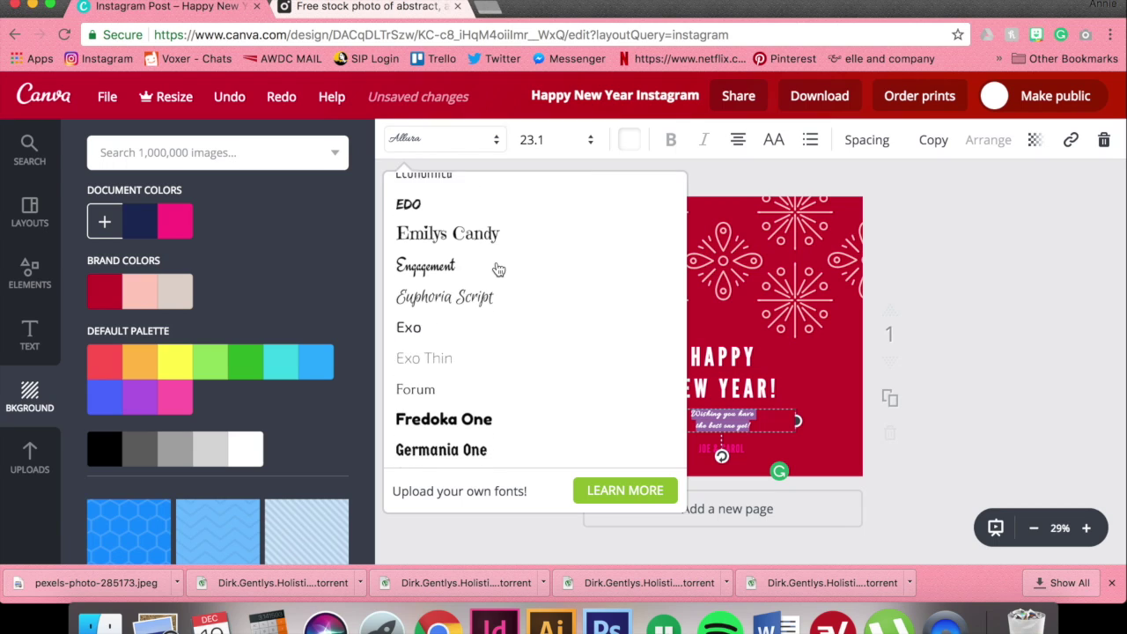
scroll(497, 269, "down", 4)
scroll(499, 269, "down", 6)
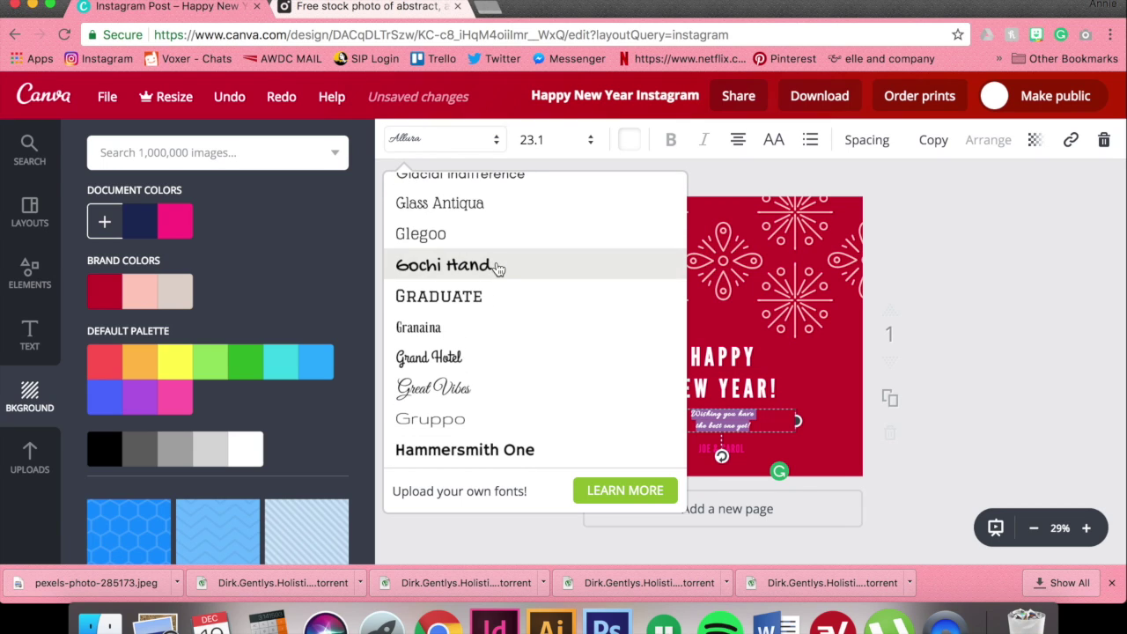
scroll(498, 268, "down", 5)
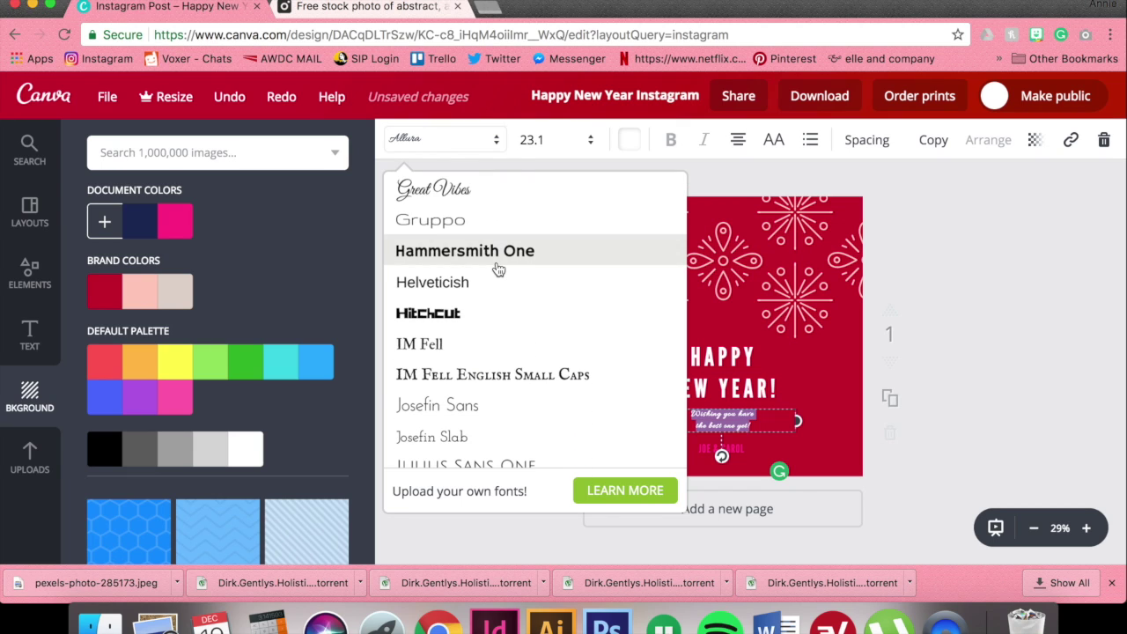
scroll(497, 268, "down", 5)
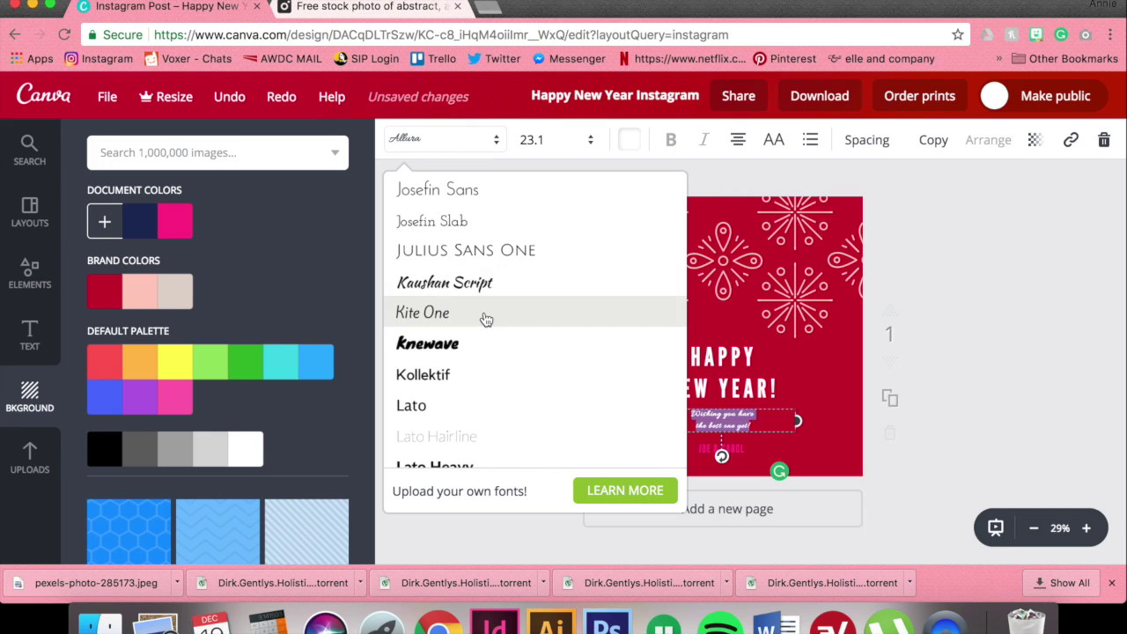
left_click(430, 375)
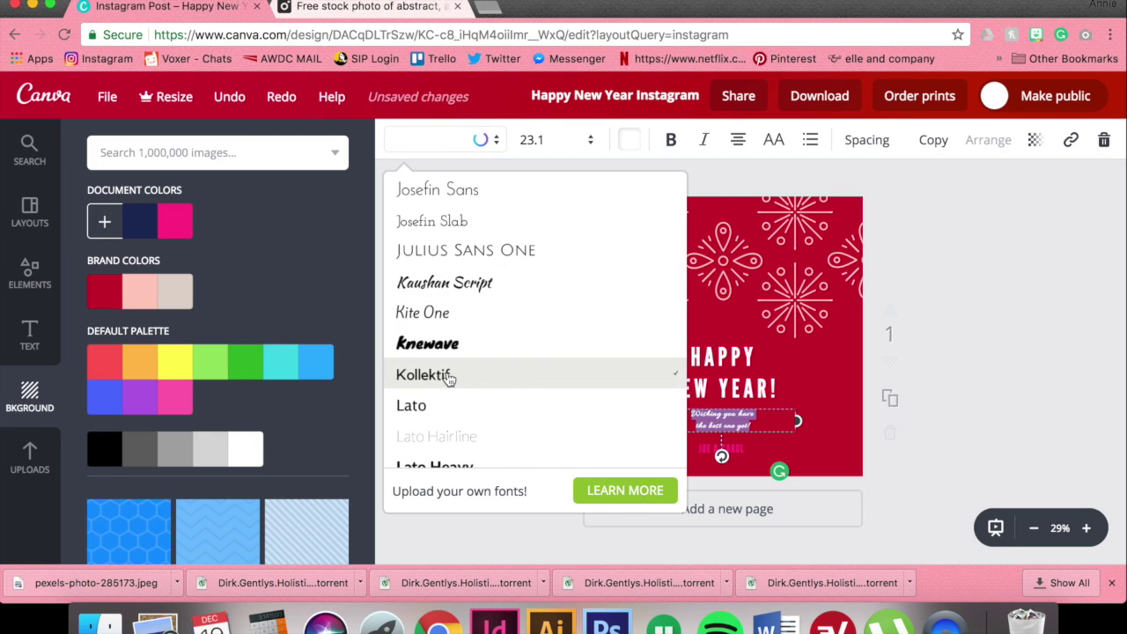
left_click(790, 442)
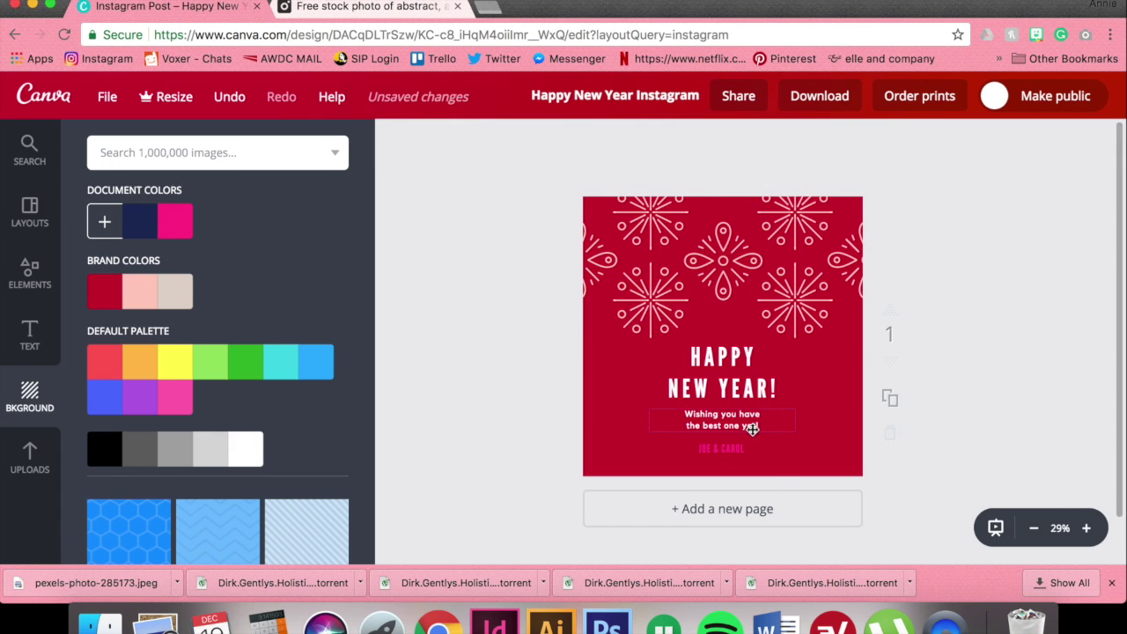
- Increase the letter spacing of the "Wishing you have the best one yet!" text to 180
left_click(745, 425)
left_click(696, 421)
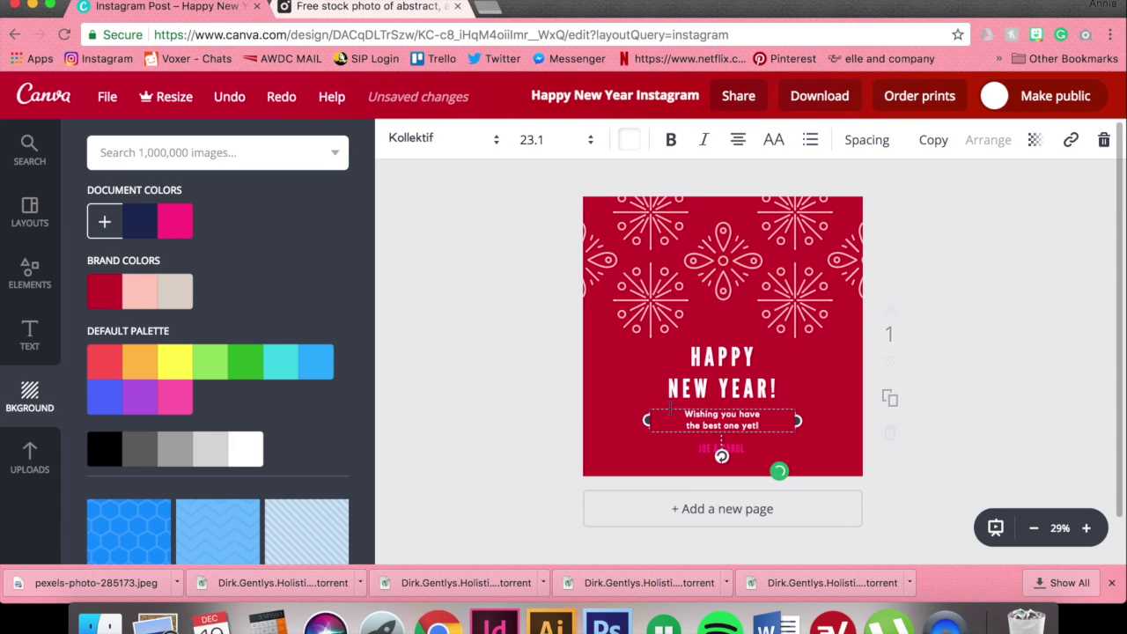
left_click(872, 142)
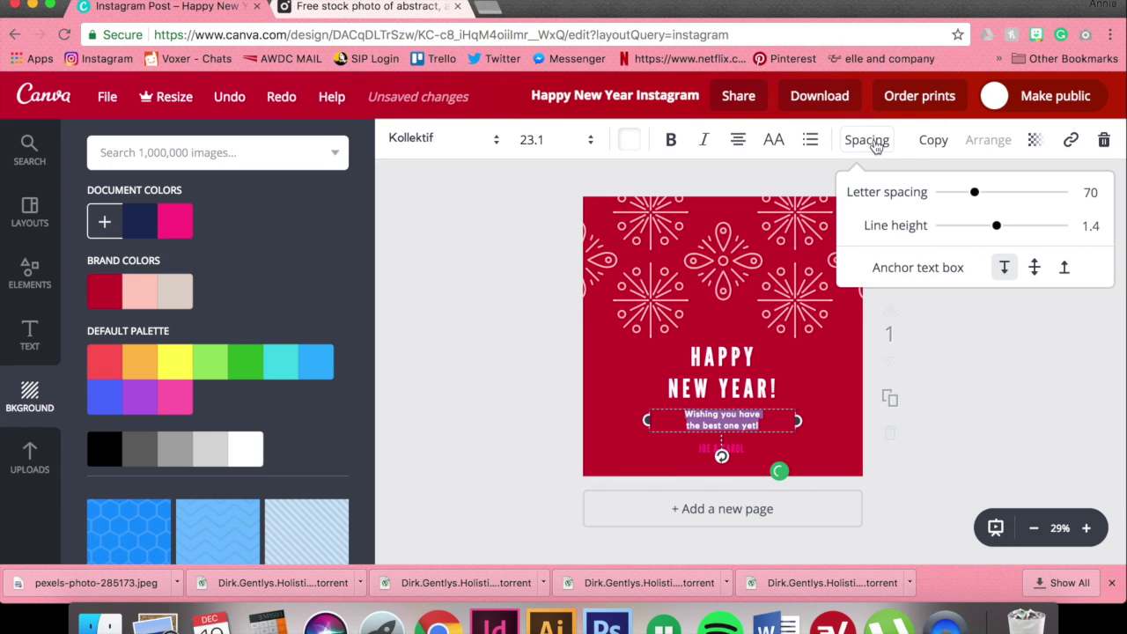
left_click_drag(984, 200, 989, 201)
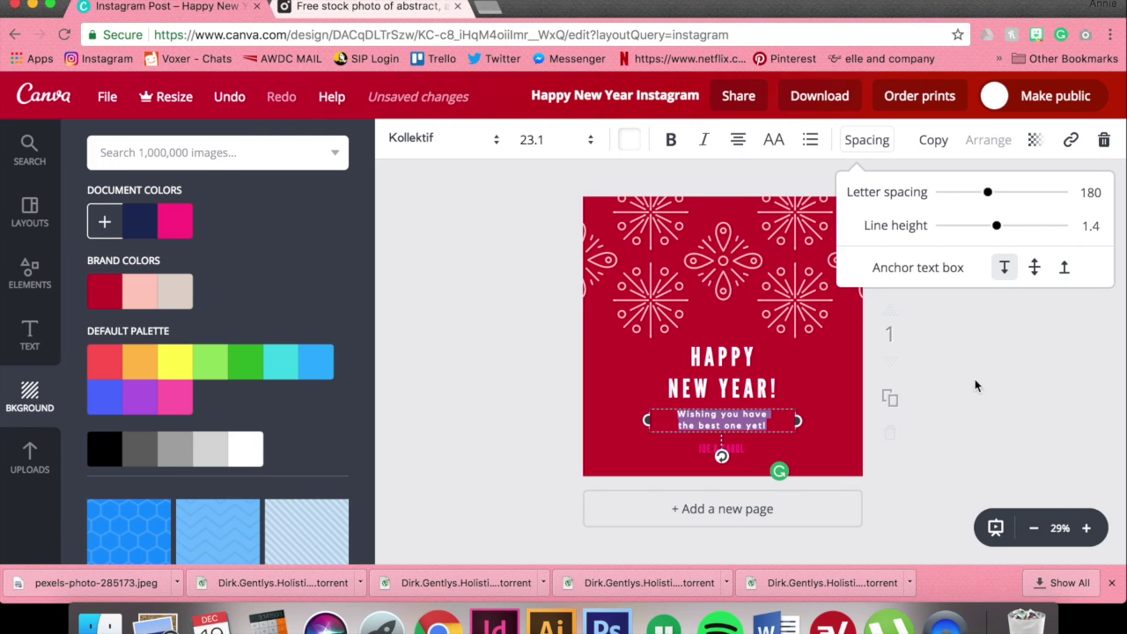
left_click(975, 438)
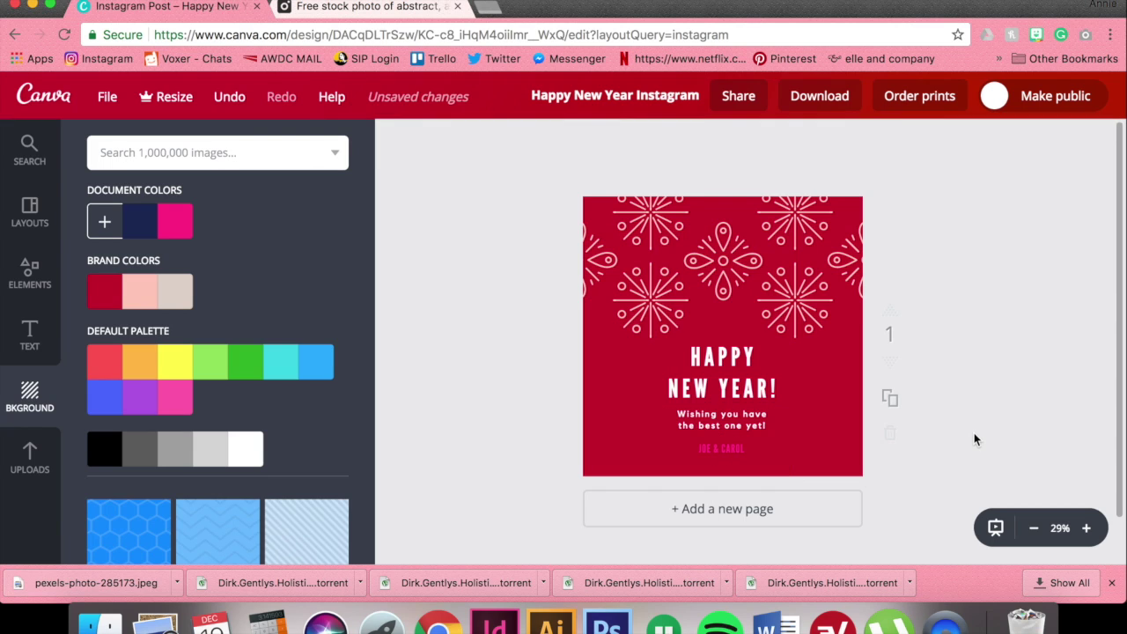
- Select both lines of the "Wishing you have the best one yet!" text and set the font size to 28
triple_click(709, 426)
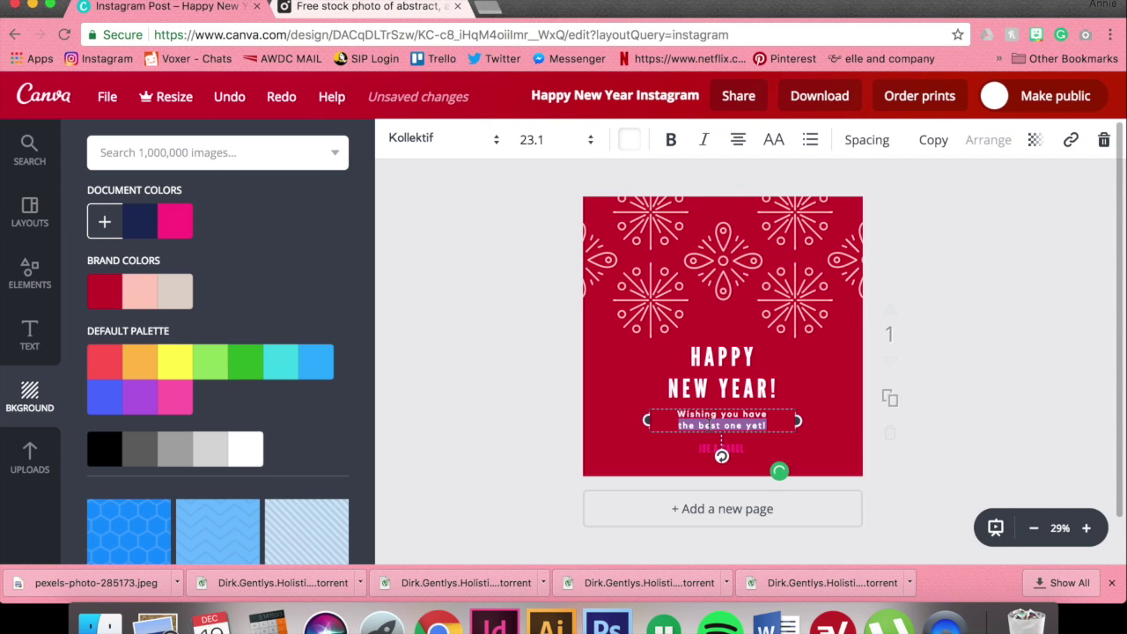
left_click(732, 425)
left_click_drag(767, 427, 674, 407)
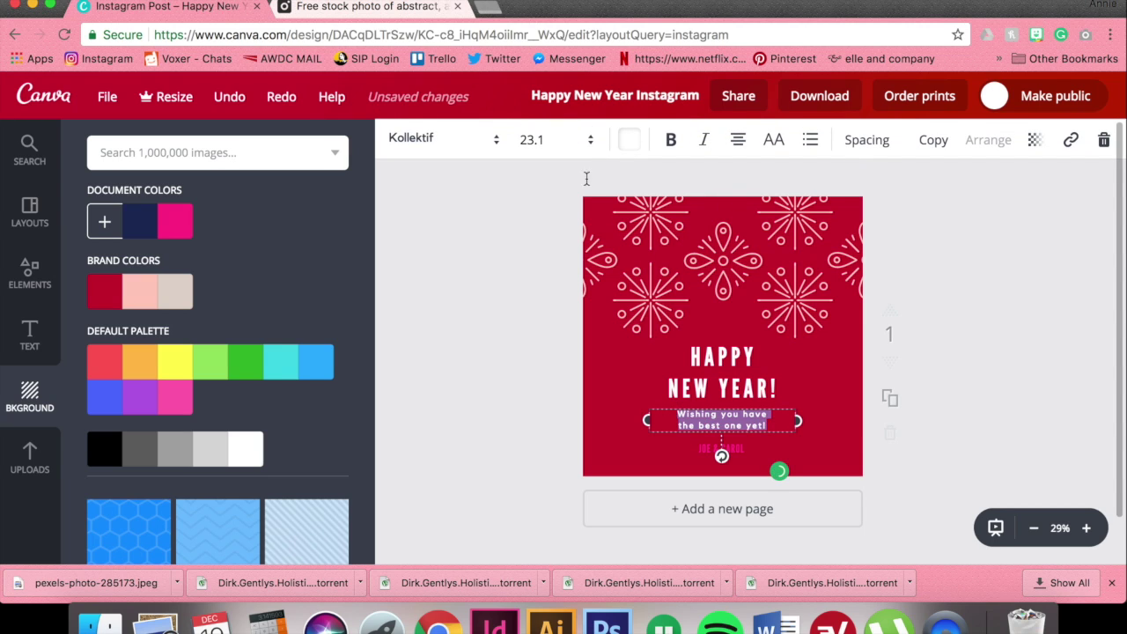
left_click(533, 139)
left_click(531, 361)
left_click(558, 149)
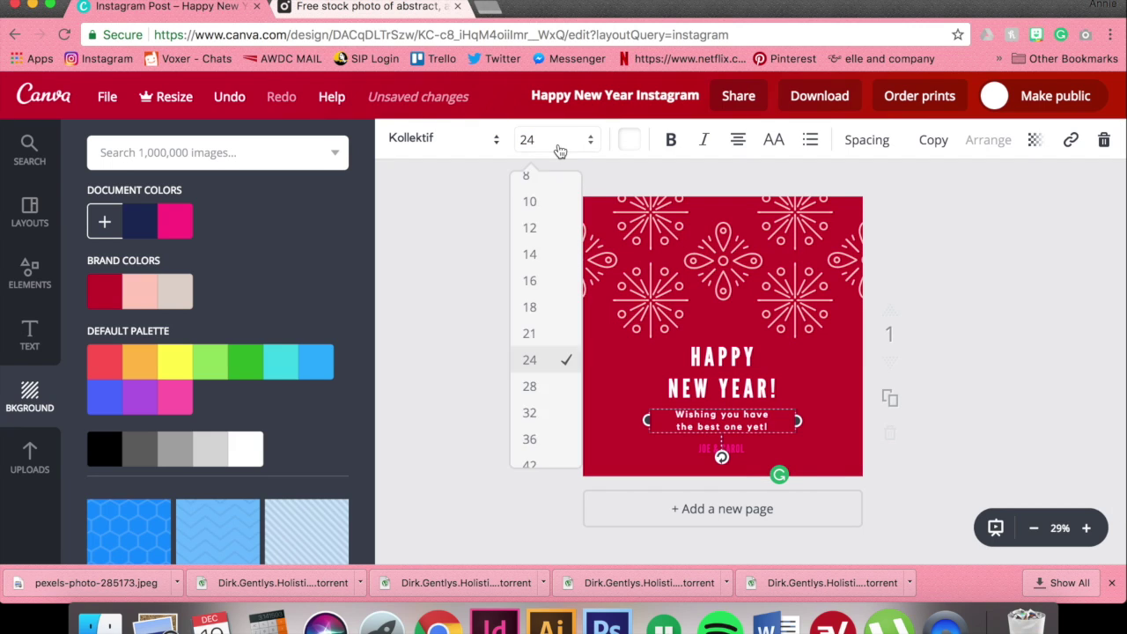
left_click(525, 393)
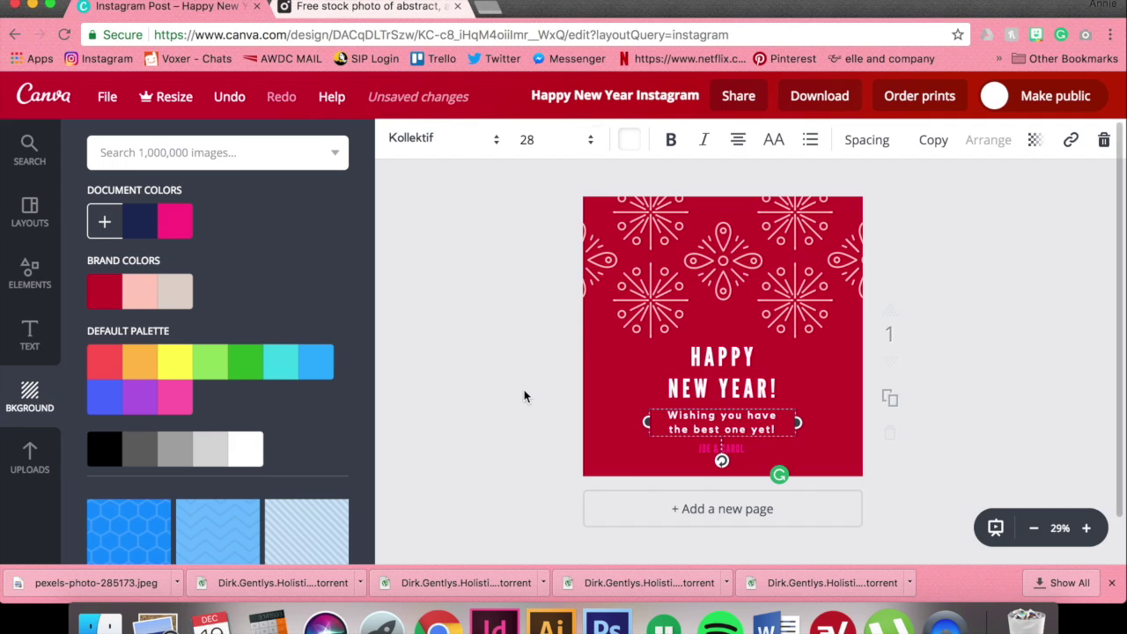
left_click(478, 419)
- Select both lines of the "HAPPY NEW YEAR!" heading and set the font to Amatic Small Caps
left_click(740, 387)
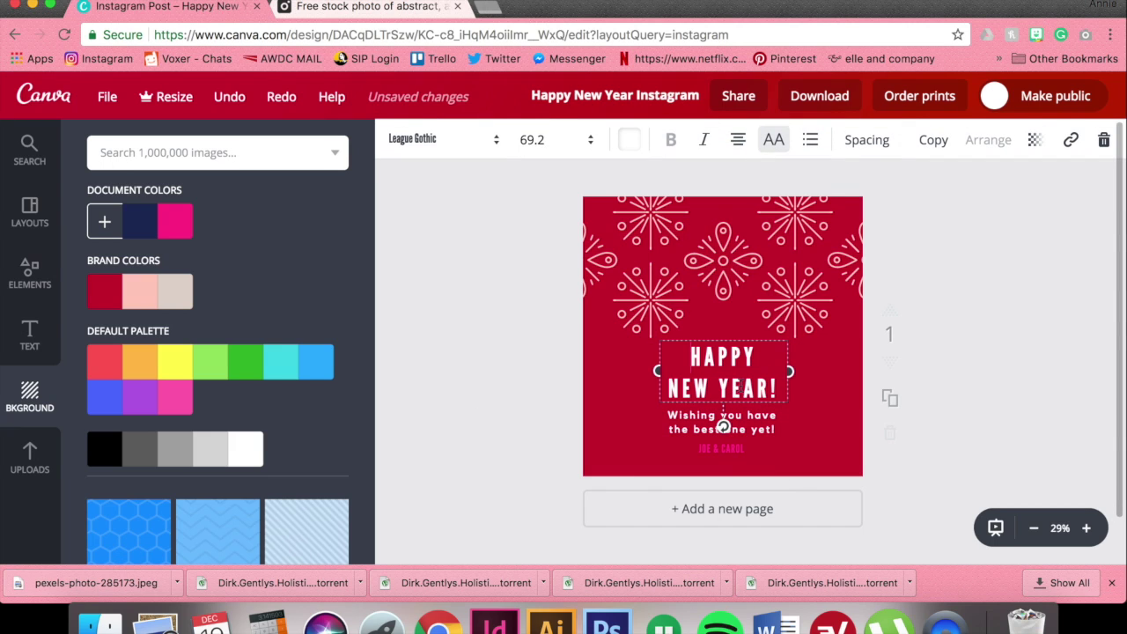
double_click(752, 388)
left_click(777, 387)
left_click_drag(778, 389, 674, 347)
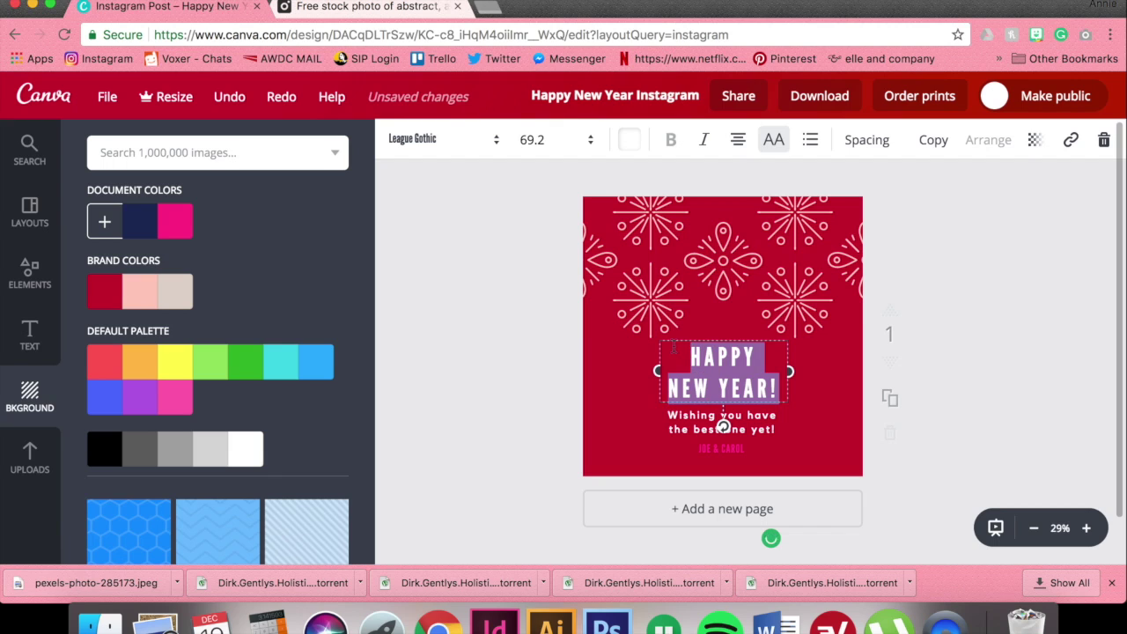
left_click(493, 143)
scroll(513, 317, "down", 5)
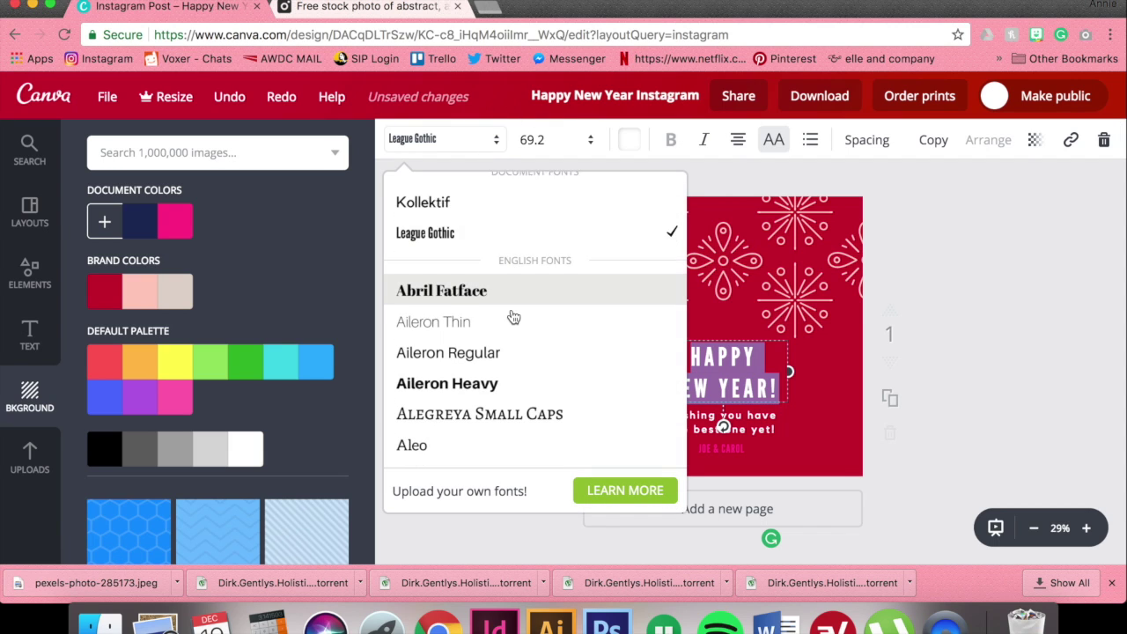
scroll(510, 314, "down", 5)
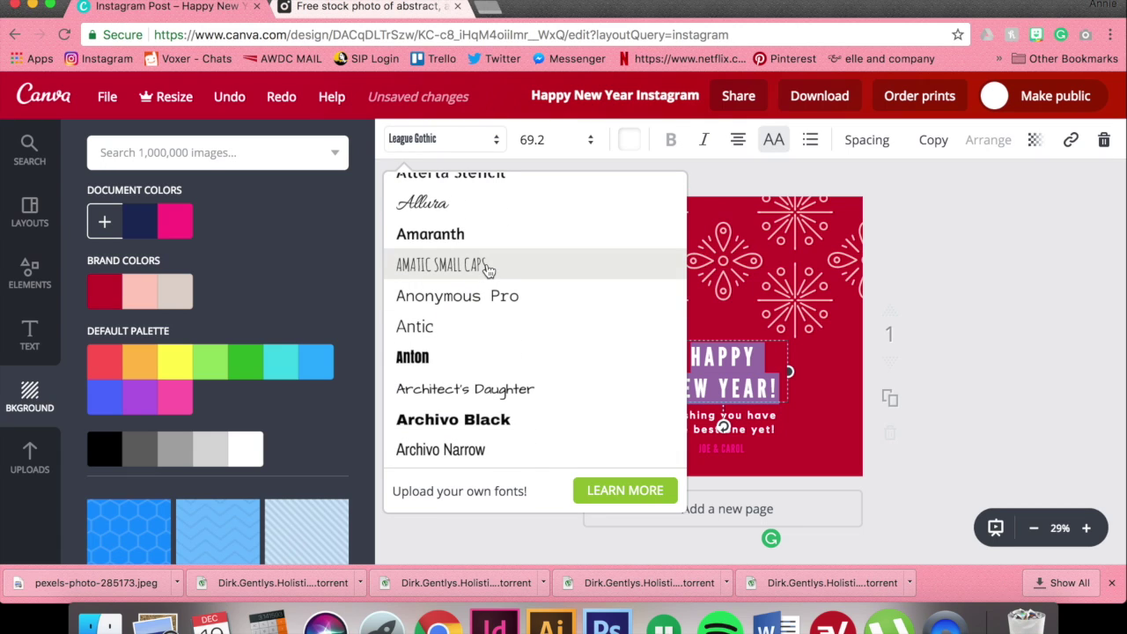
left_click(487, 268)
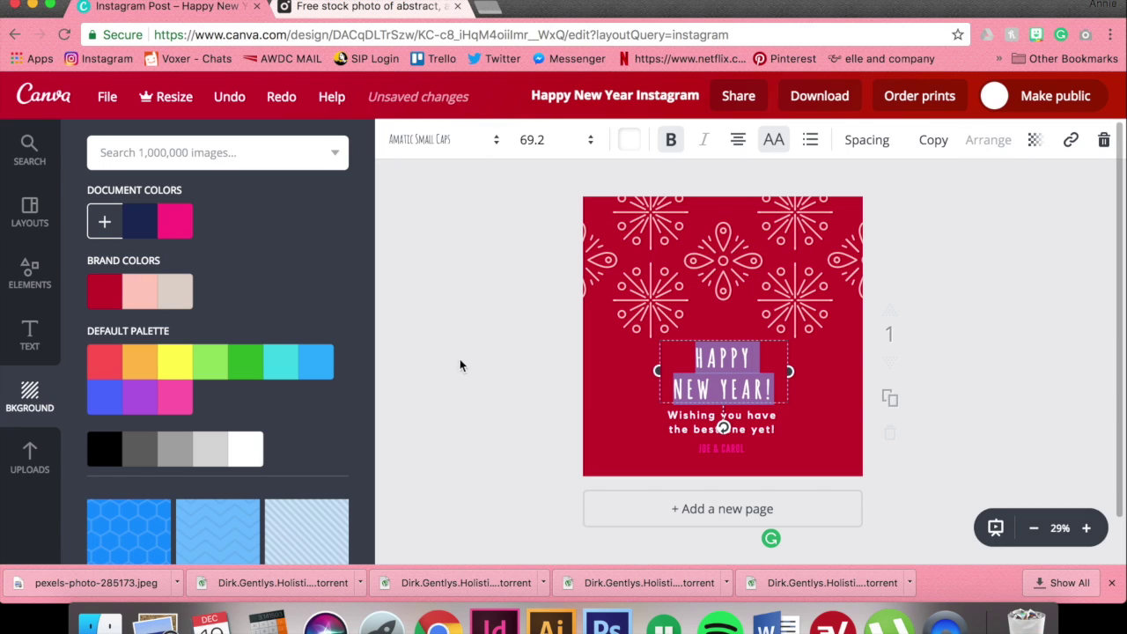
left_click(483, 380)
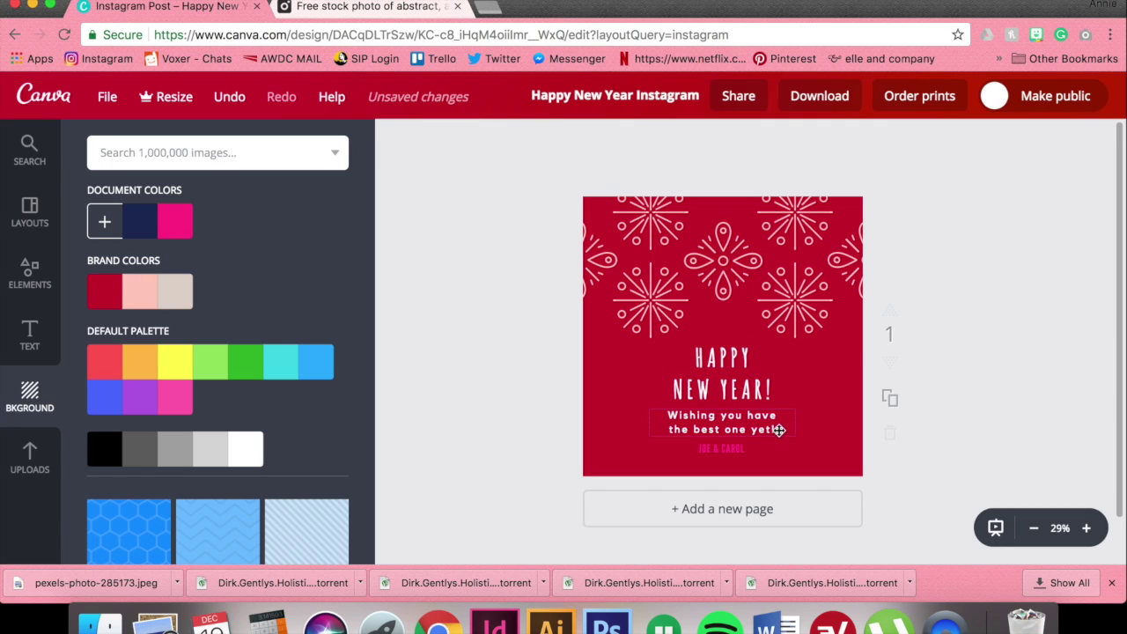
- Undo a trial rotation of the "HAPPY NEW YEAR!" heading and move the heading up, farther from the text below it
left_click(733, 357)
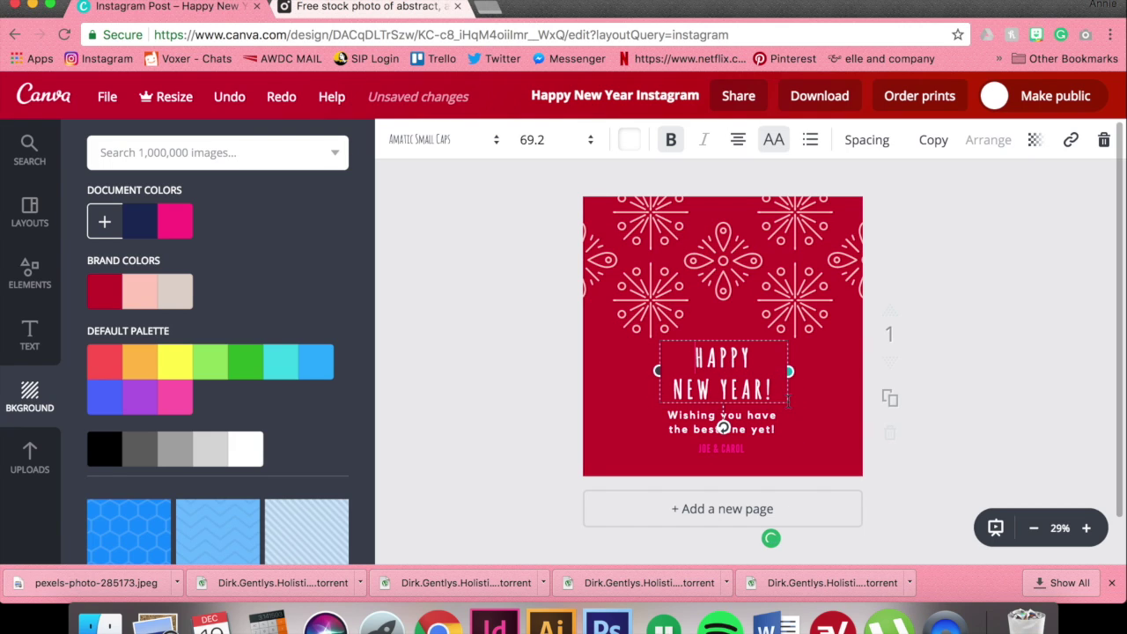
mouse_move(784, 424)
left_mouse_down()
mouse_move(789, 431)
mouse_move(787, 423)
left_mouse_up()
key("super+z")
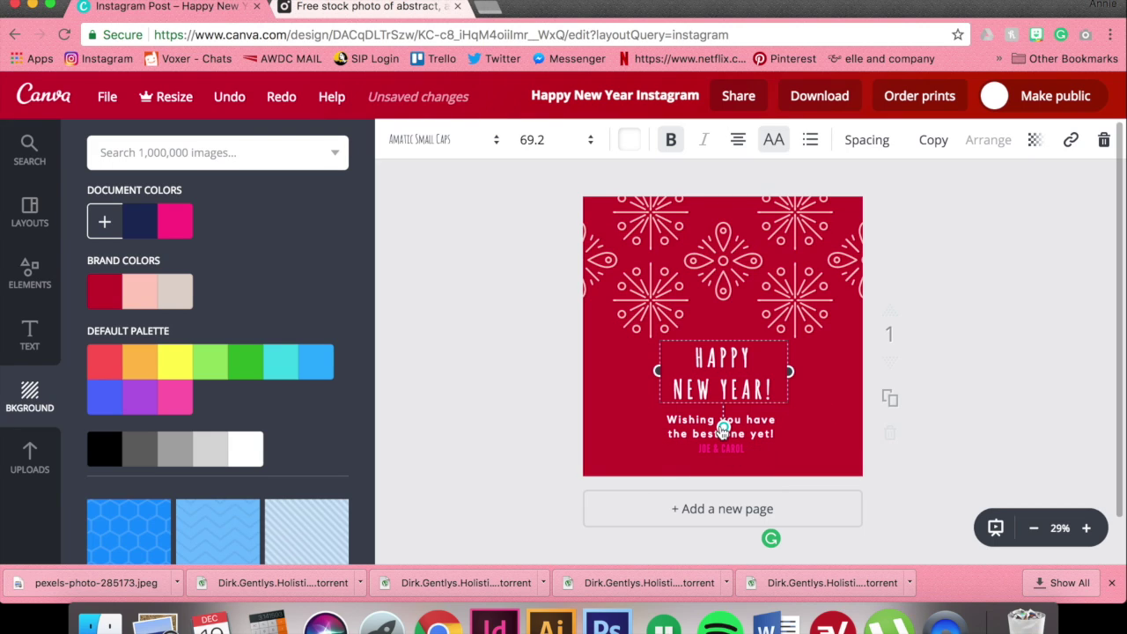
left_click(722, 428)
mouse_move(722, 429)
left_mouse_down()
mouse_move(755, 414)
mouse_move(715, 449)
mouse_move(729, 460)
left_mouse_up()
key("super+z")
left_click_drag(744, 401, 744, 384)
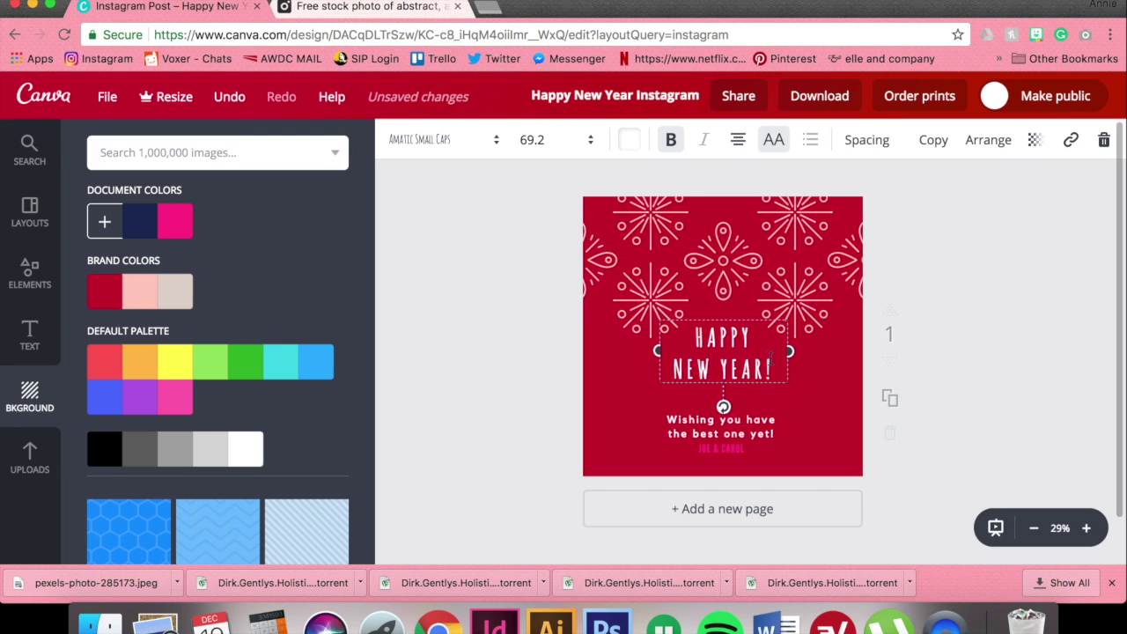
- Undo a trial rotation of the "Wishing you have the best one yet!" text and move it up close beneath the heading
left_click(750, 423)
left_click_drag(722, 464, 702, 393)
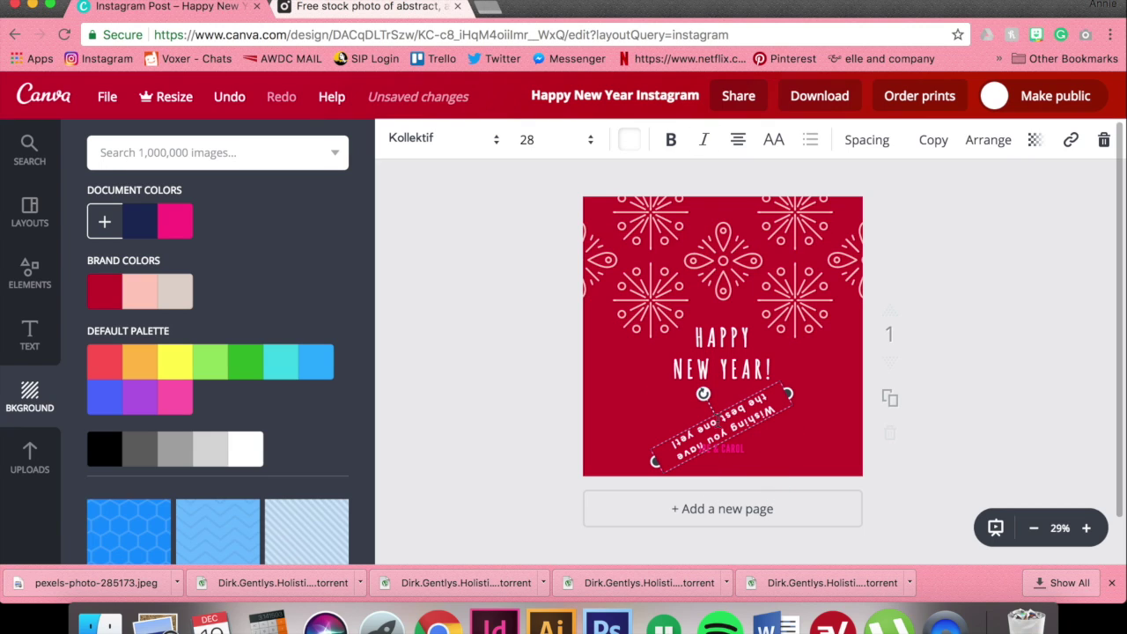
key("super+z")
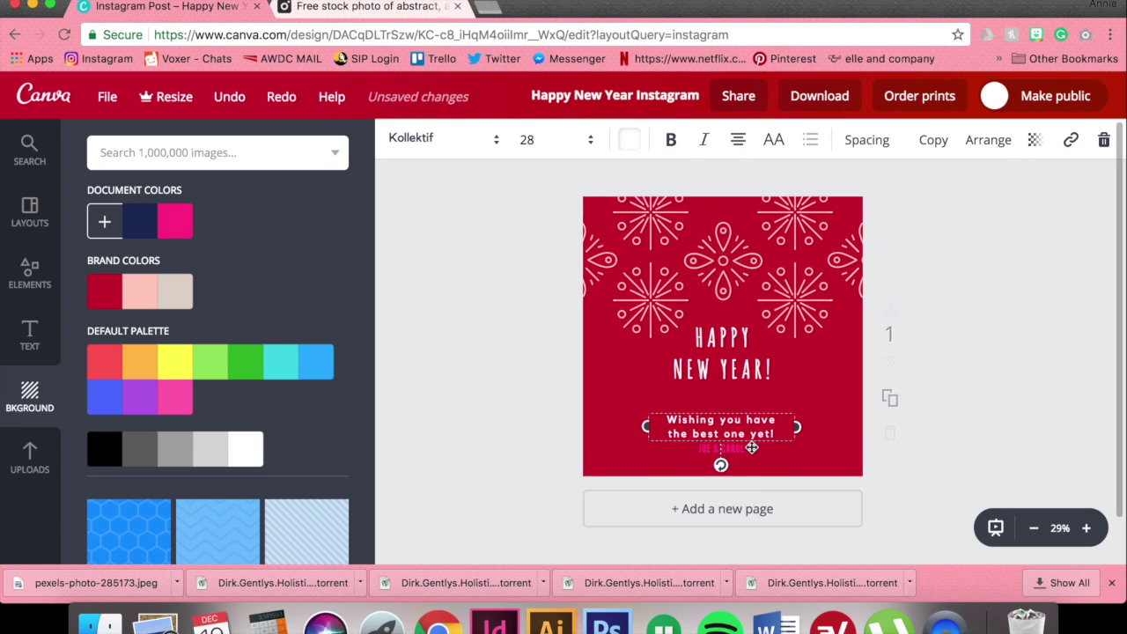
mouse_move(762, 444)
left_mouse_down()
mouse_move(763, 422)
mouse_move(744, 423)
mouse_move(762, 423)
left_mouse_up()
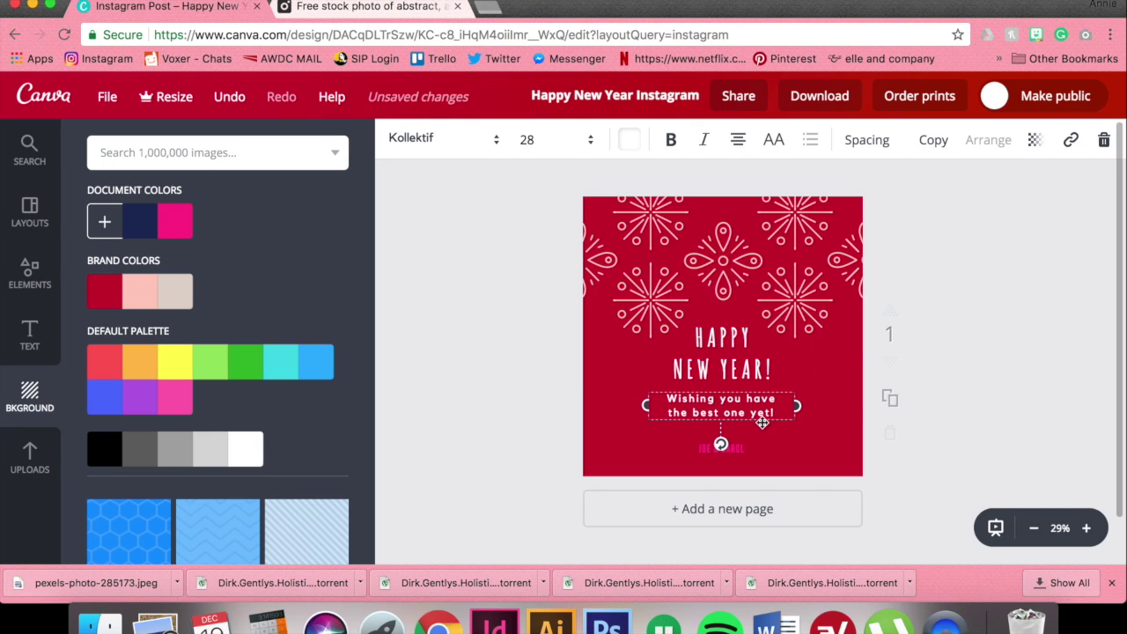
left_click(781, 451)
- Move the pink signature line up slightly and replace its text with "AW DESIGN DESIGN CO."
left_click(737, 450)
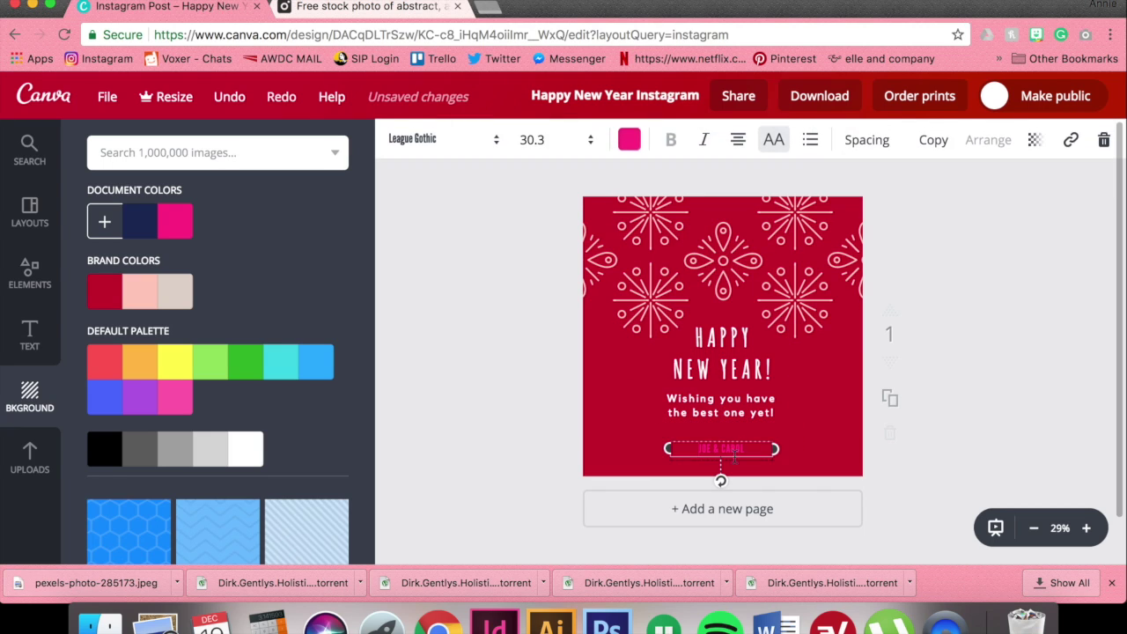
key("super+i")
left_click_drag(745, 458, 750, 442)
double_click(749, 437)
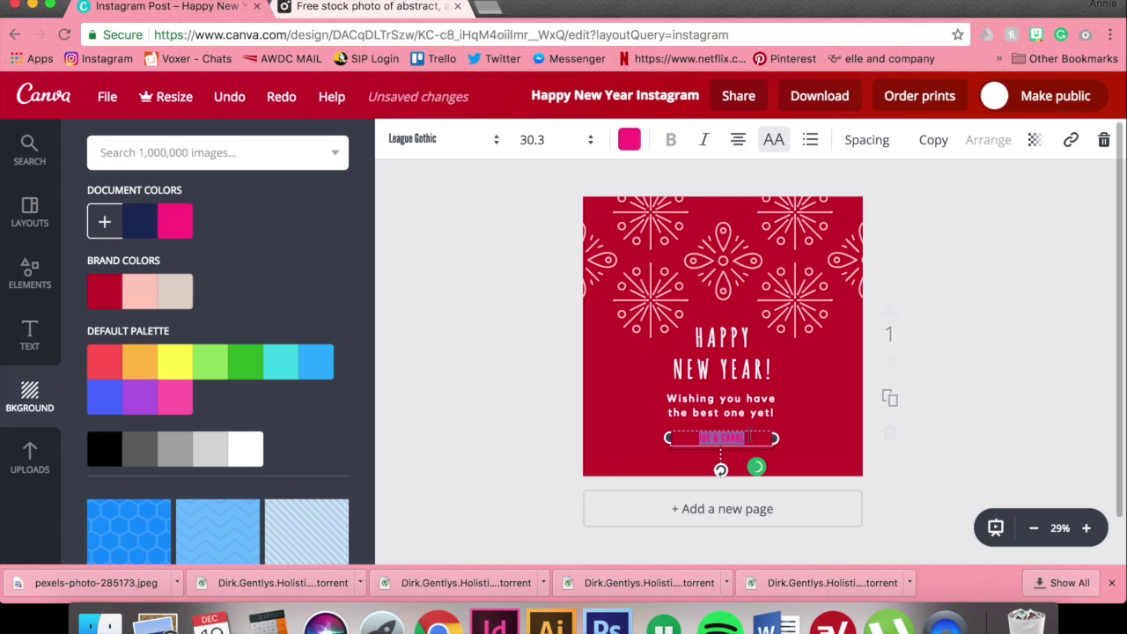
type("AN DESIGN DESIGN")
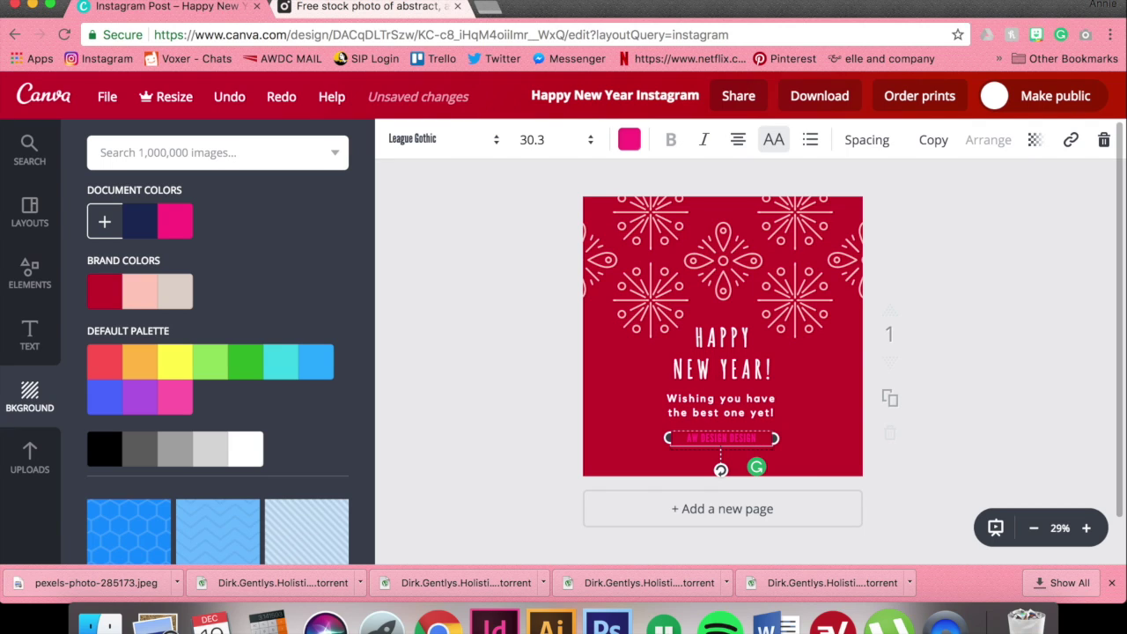
- Change the color of the "AW DESIGN DESIGN CO." signature text to white
left_click(629, 140)
left_click(784, 432)
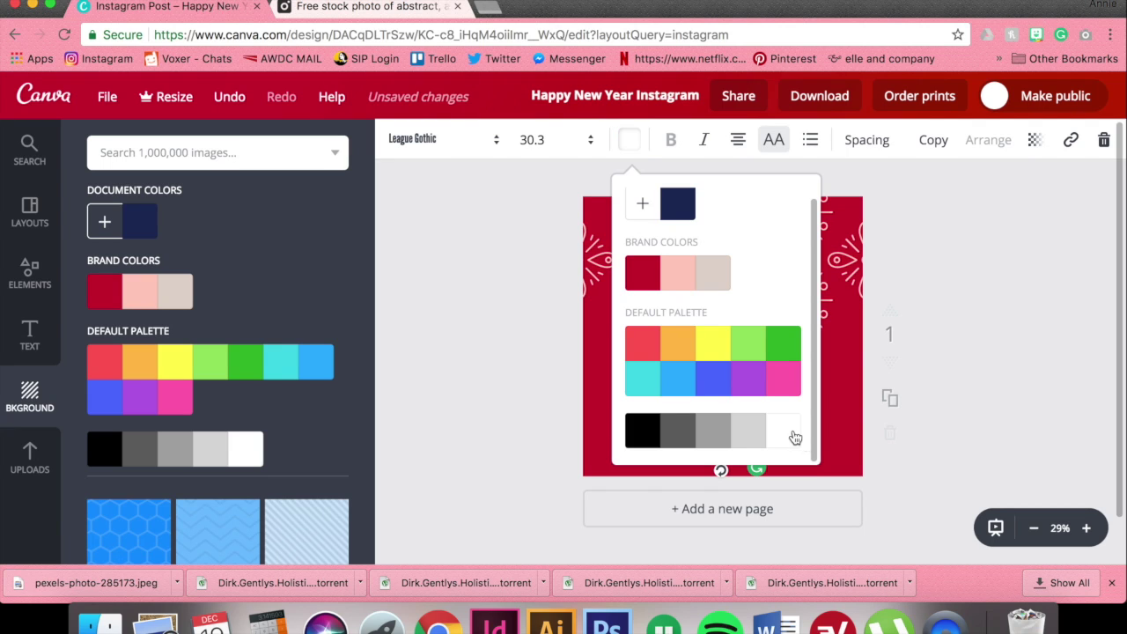
left_click(1044, 437)
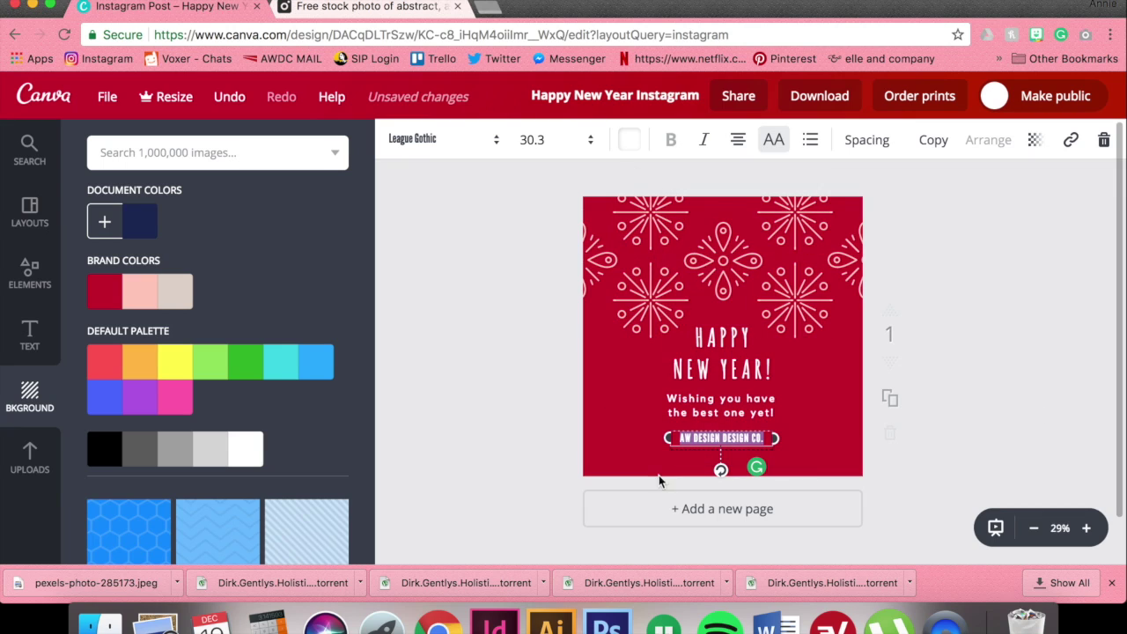
- Set the "AW DESIGN DESIGN CO." signature text to the Amatic Small Caps font at size 32
left_click(495, 139)
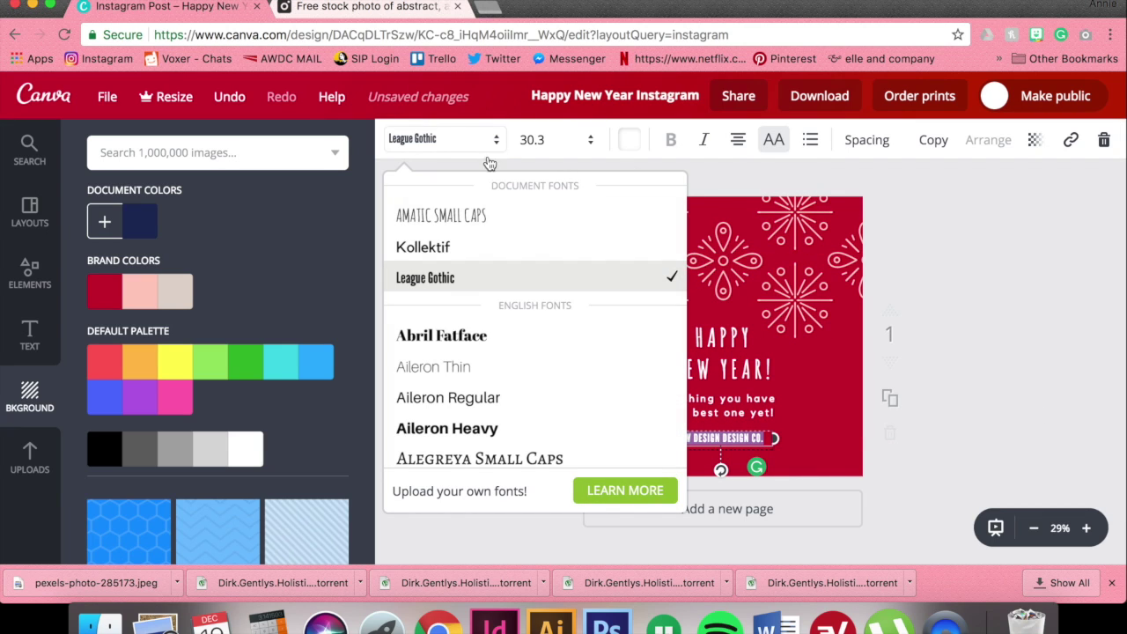
left_click(436, 215)
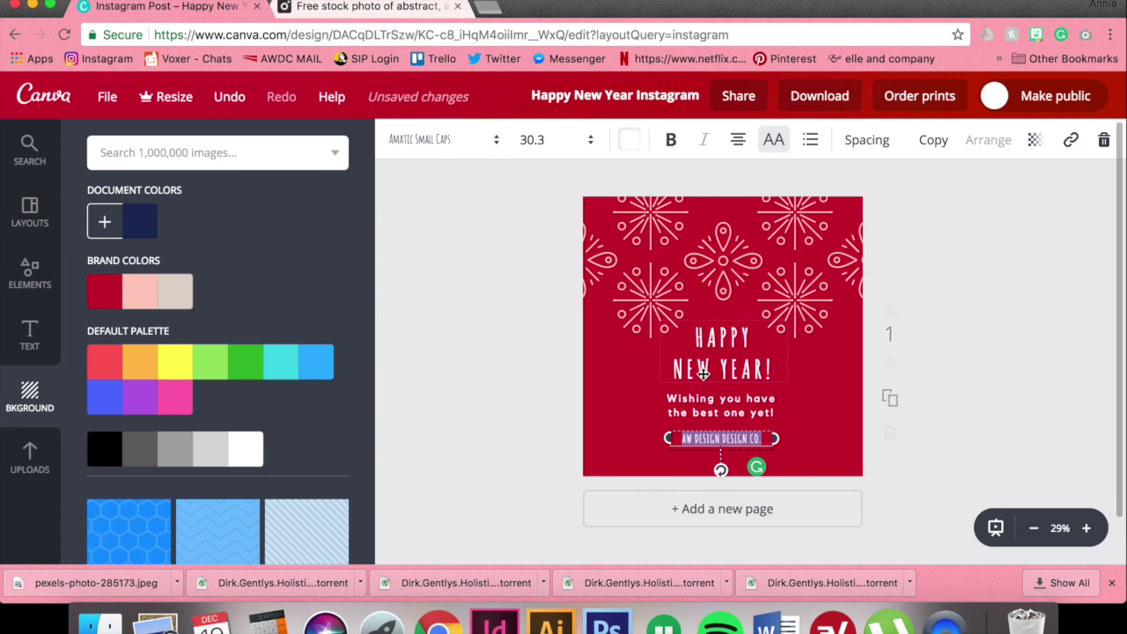
left_click(749, 442)
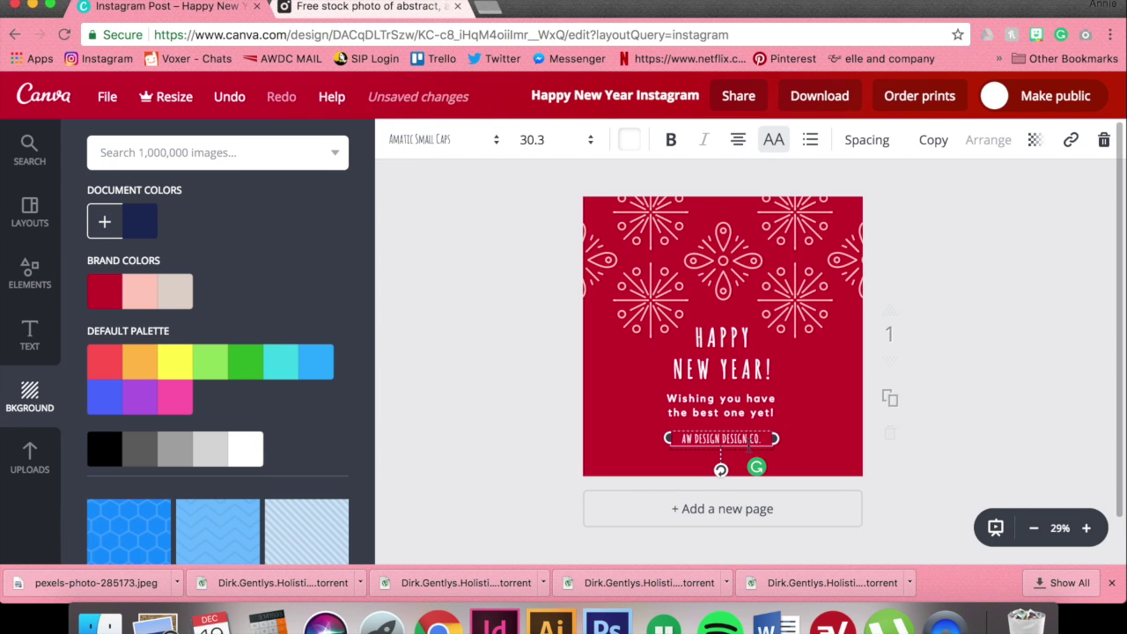
triple_click(750, 442)
left_click(551, 139)
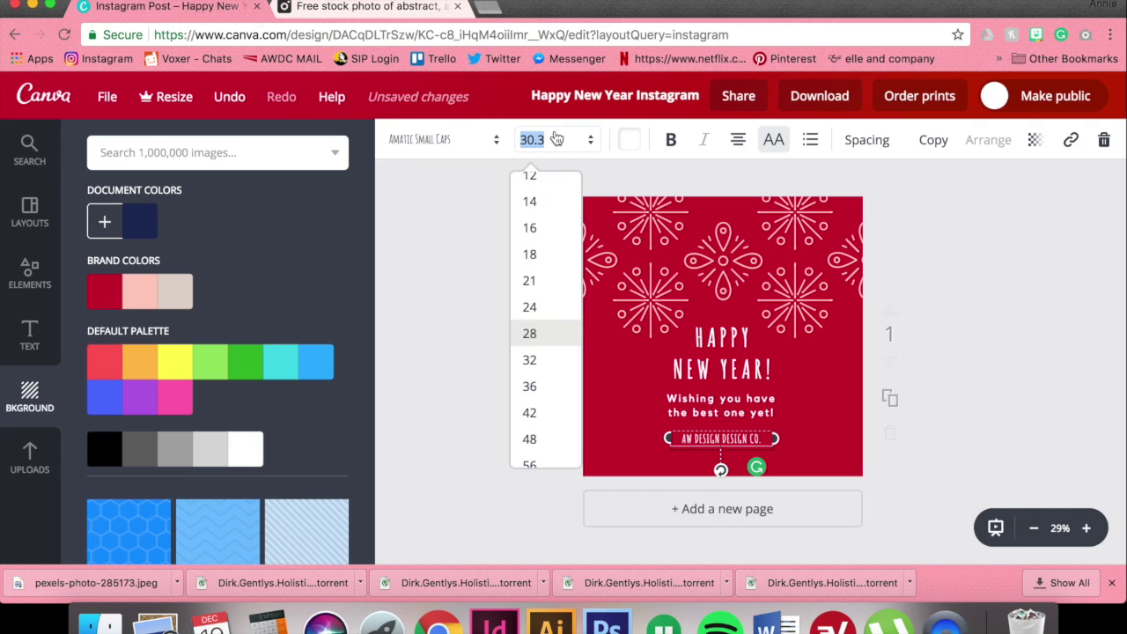
left_click(530, 359)
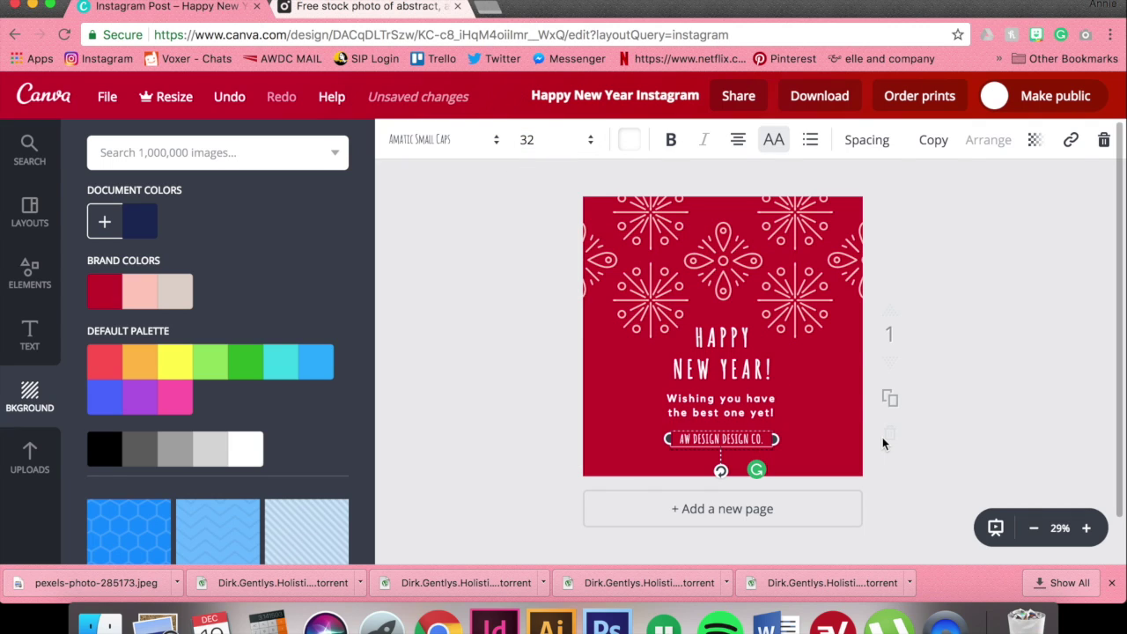
left_click(956, 398)
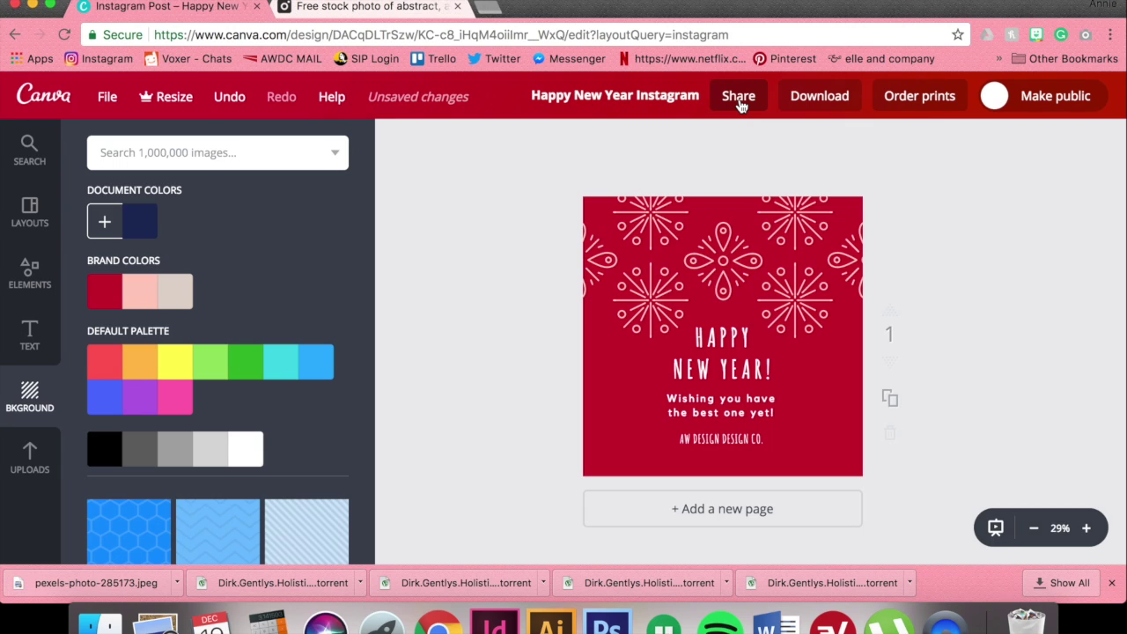
- Download the finished design as a PNG file and dismiss the download confirmation
left_click(835, 100)
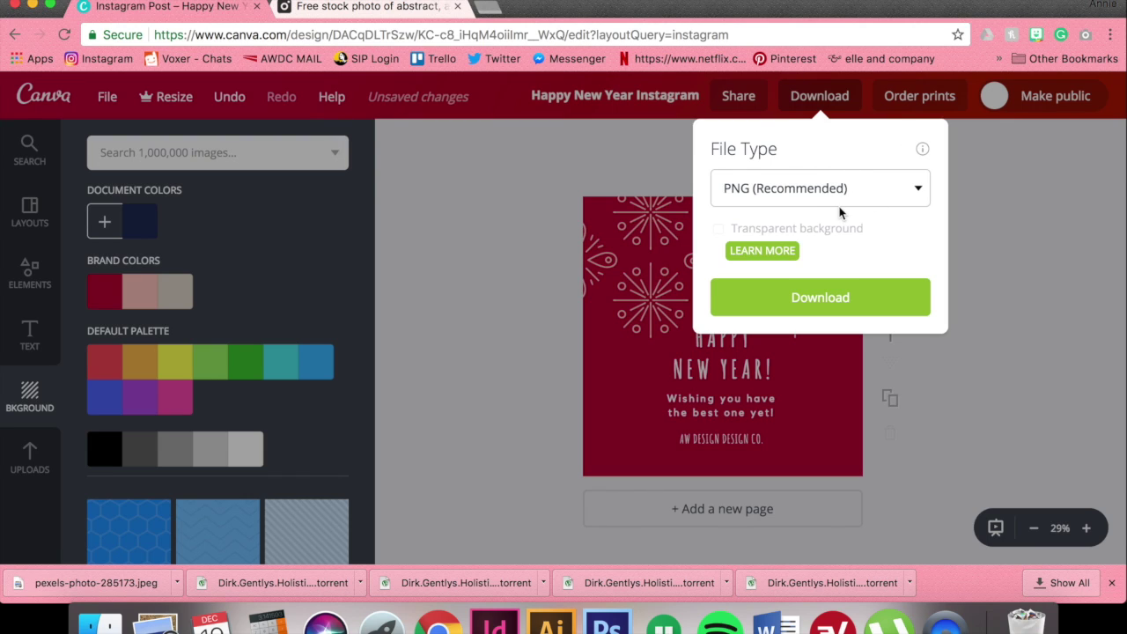
left_click(835, 194)
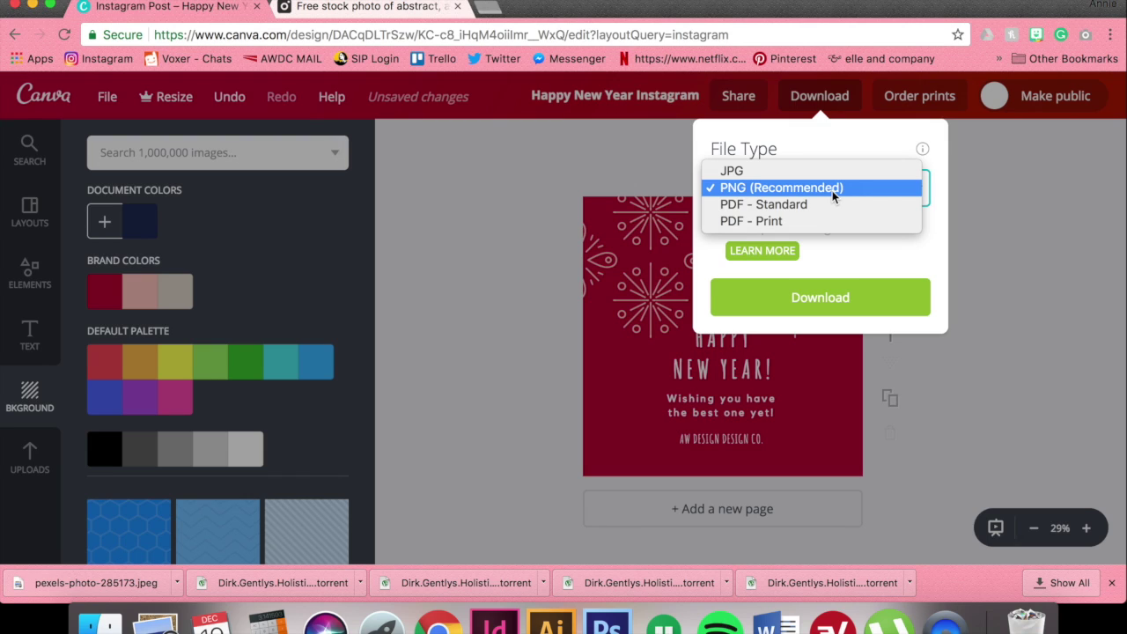
left_click(832, 191)
left_click(884, 308)
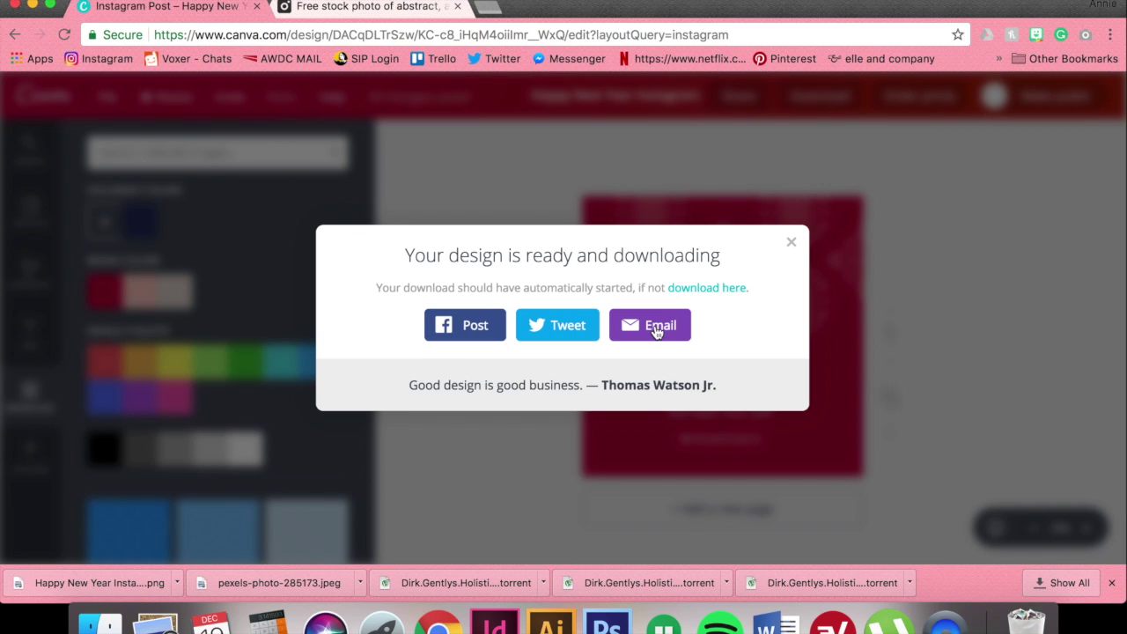
left_click(791, 243)
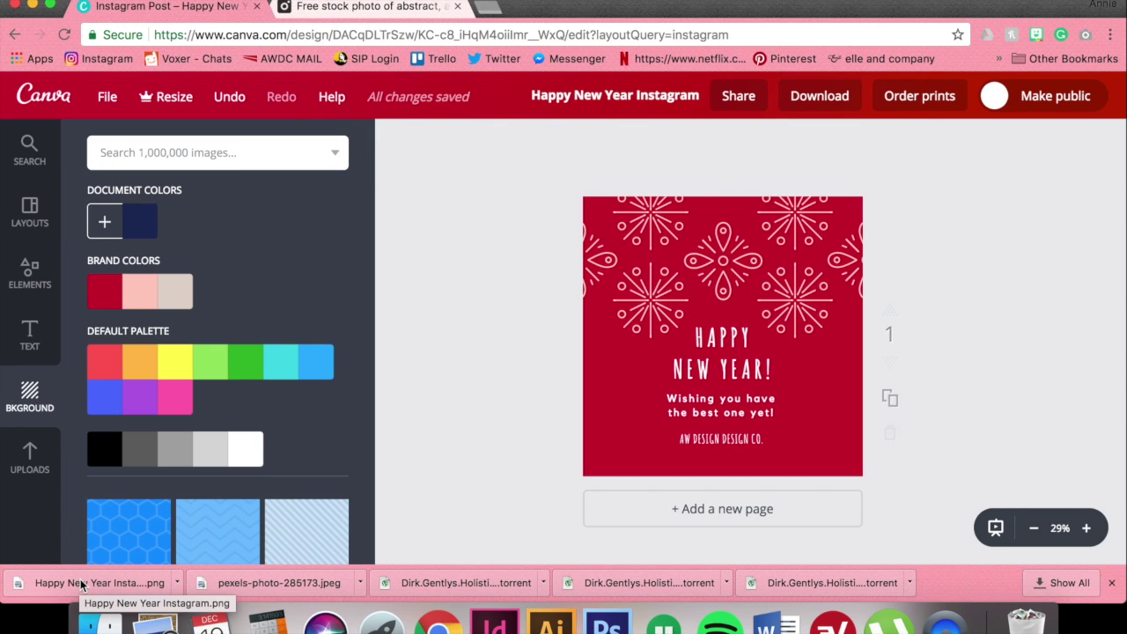
- Open the downloaded Happy New Year Instagram.png in Preview to check the design, and return to the Canva editor
left_click(445, 0)
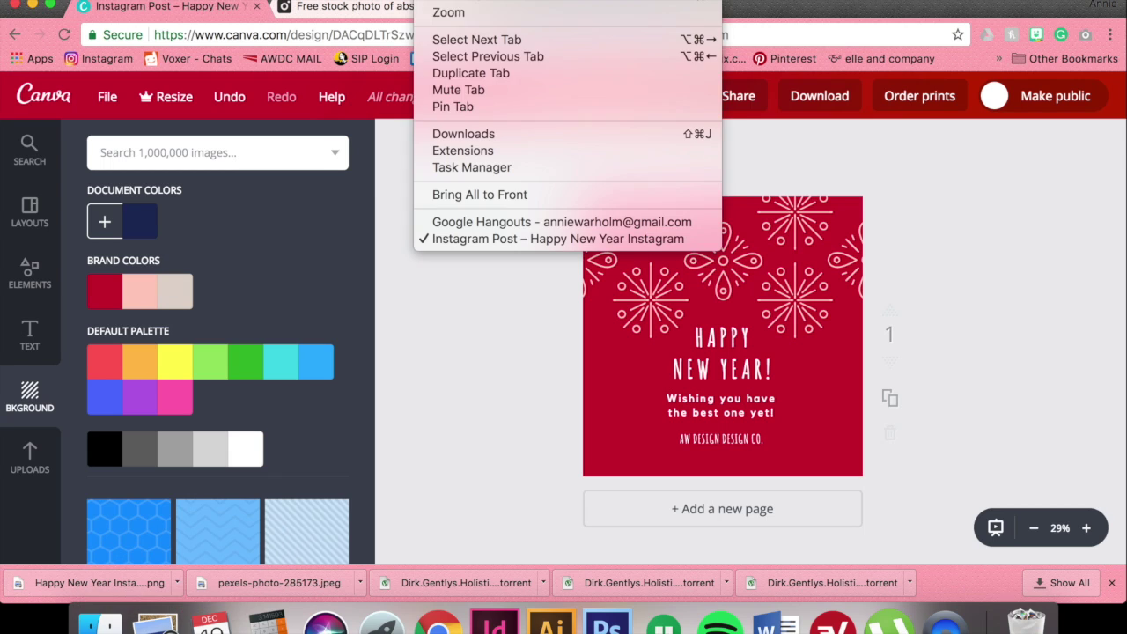
left_click(484, 381)
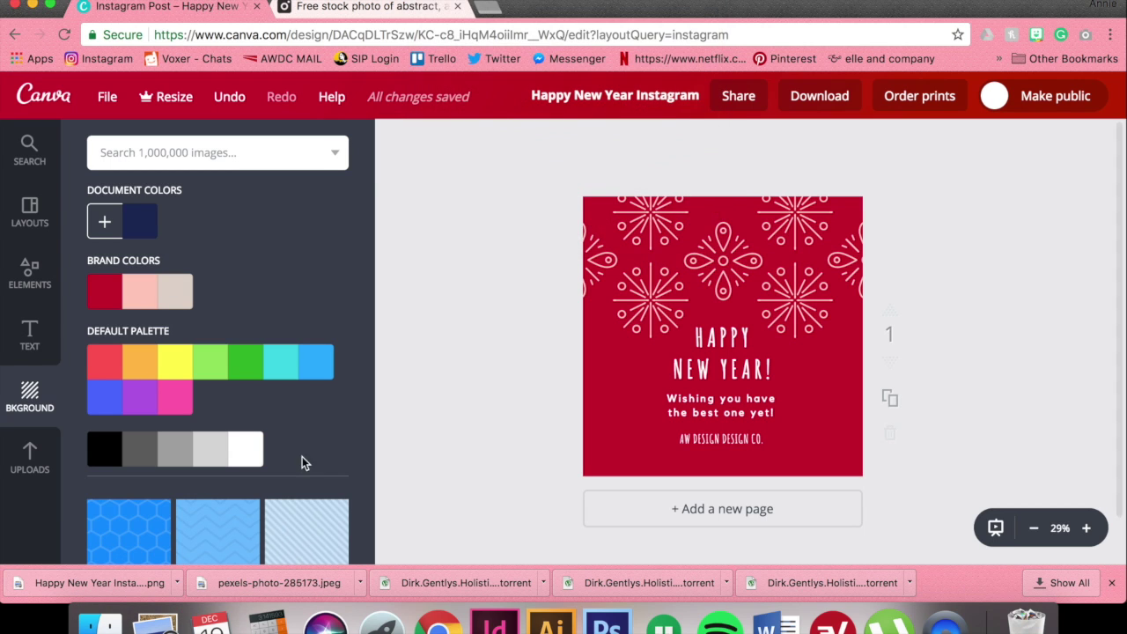
left_click(68, 586)
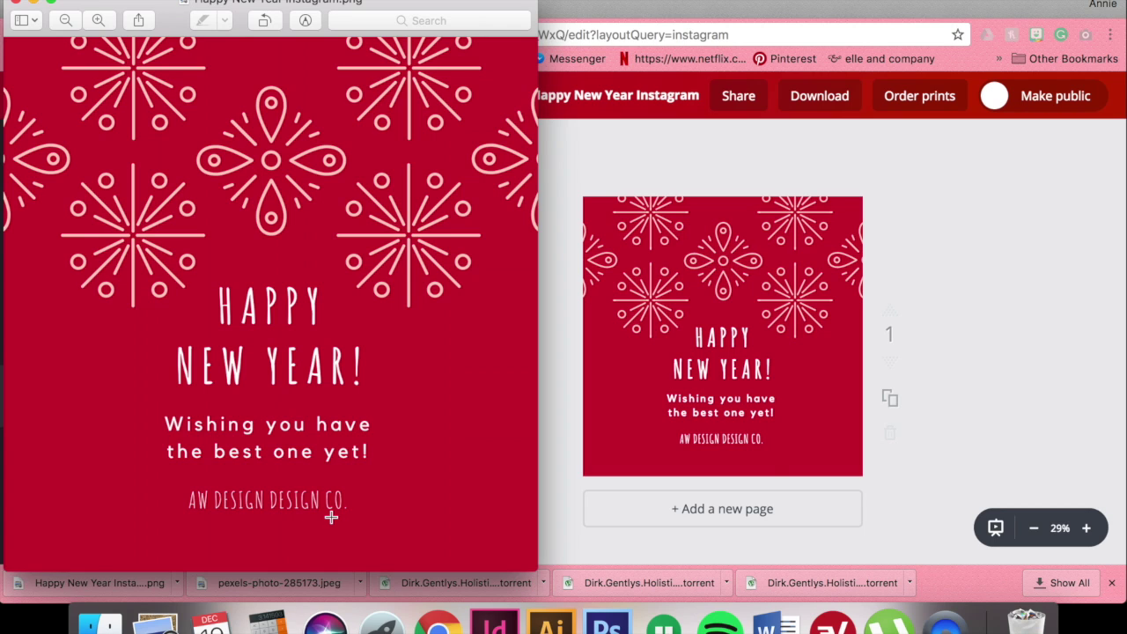
left_click(666, 437)
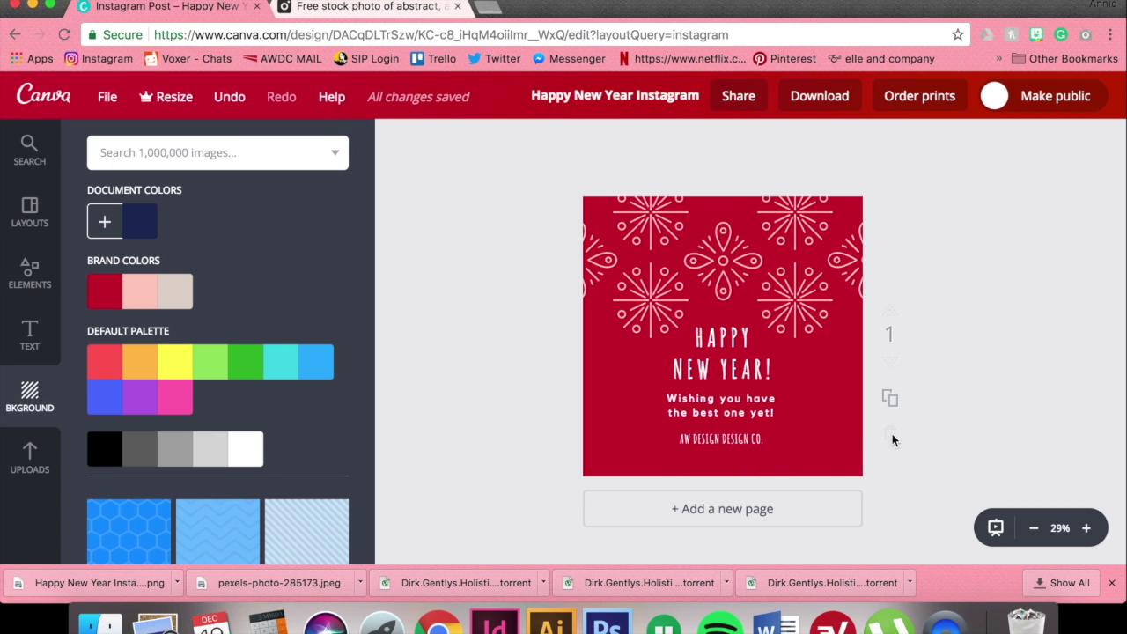
- Remove the duplicate word "DESIGN" from the signature line so that it reads "AW DESIGN CO."
left_click(722, 438)
left_click_drag(731, 438, 752, 438)
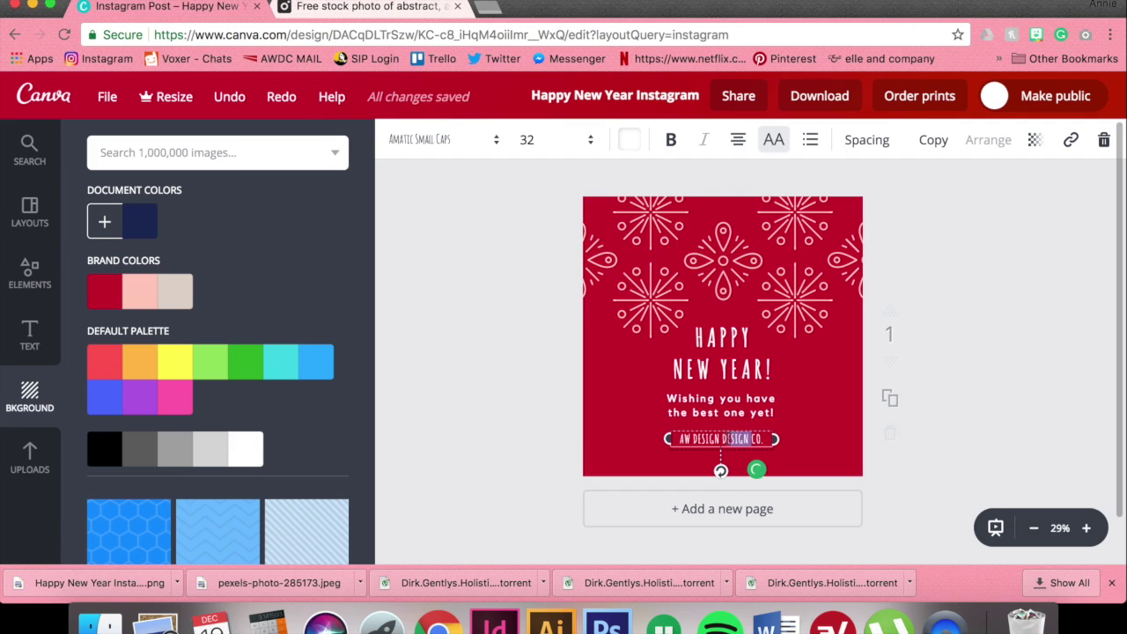
key("BackSpace")
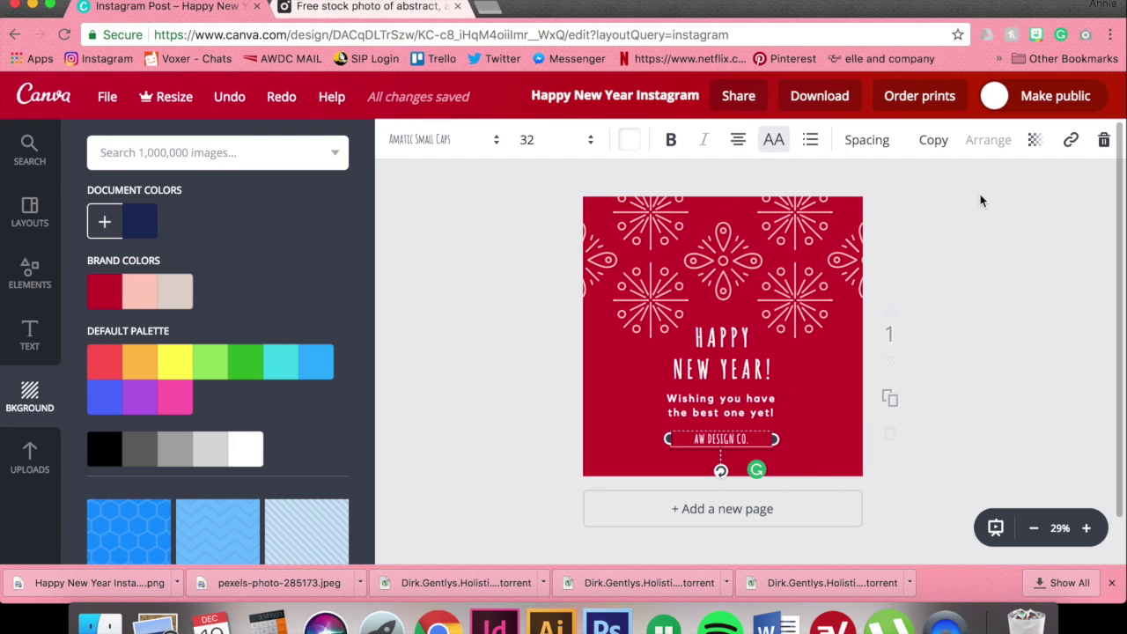
- Download the corrected design again as a PNG file
left_click(819, 96)
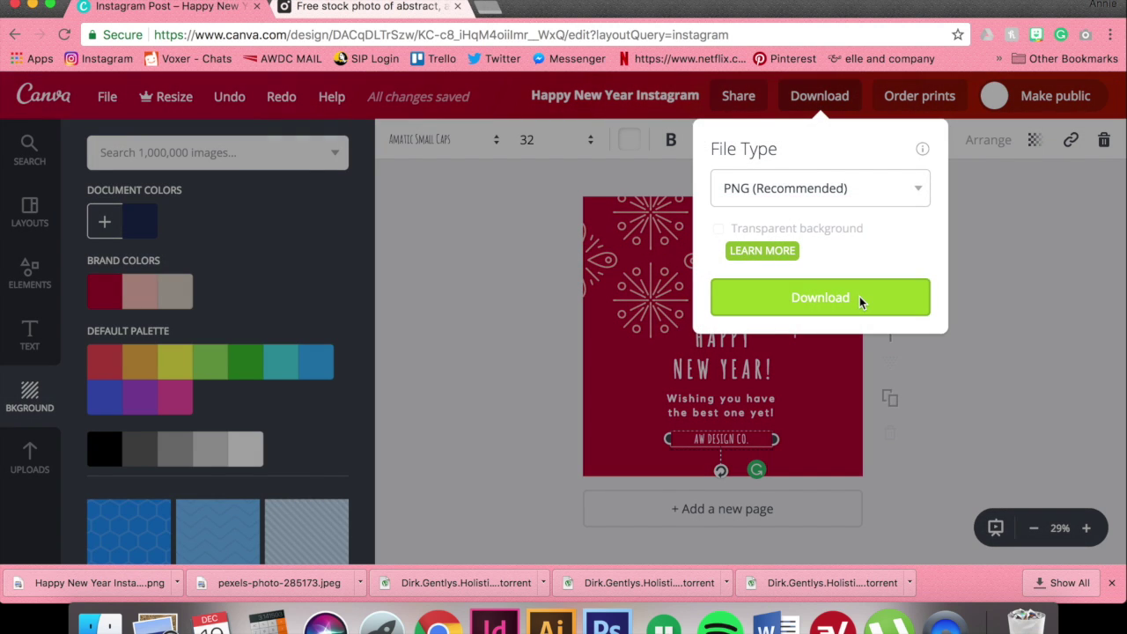
left_click(860, 299)
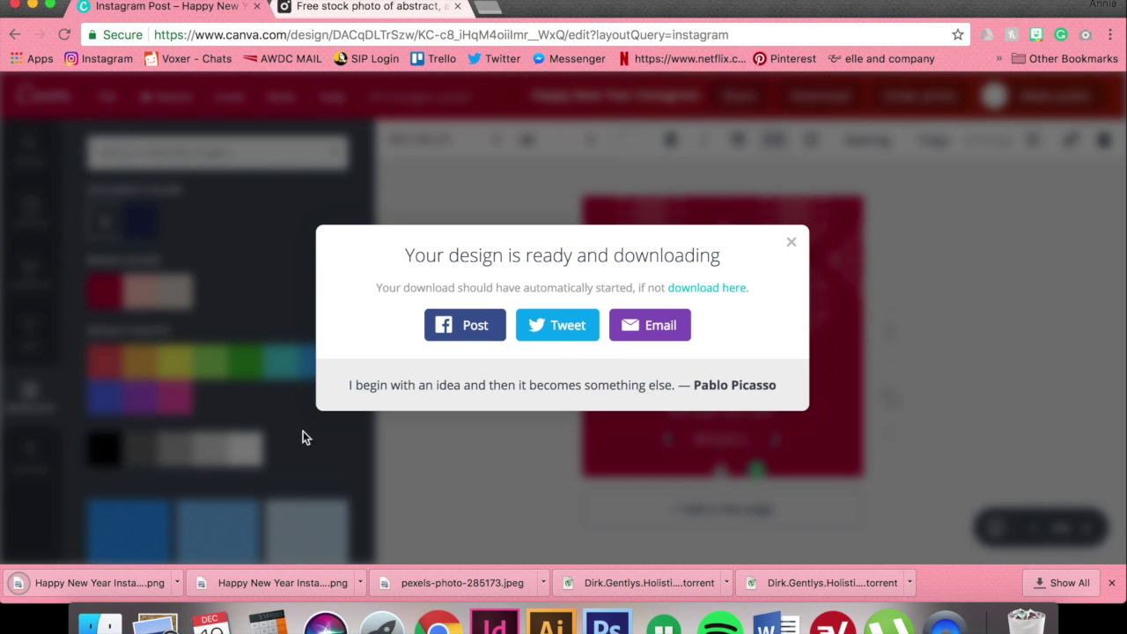
- Dismiss the download confirmation and leave the editor for the overview of all designs, confirming the exit
left_click(791, 241)
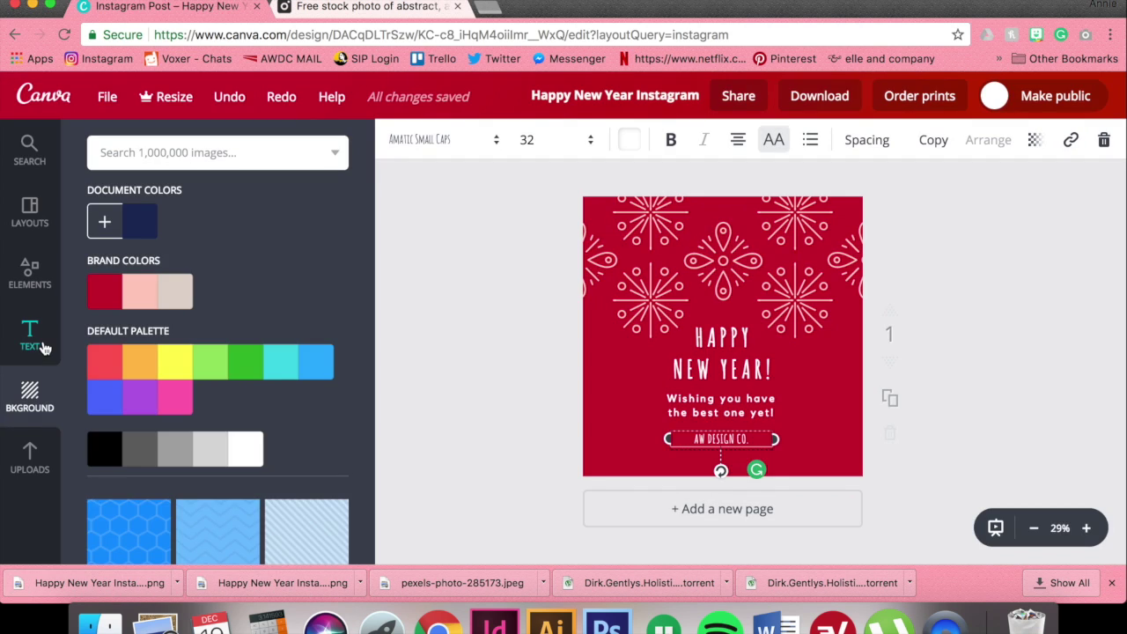
left_click(41, 88)
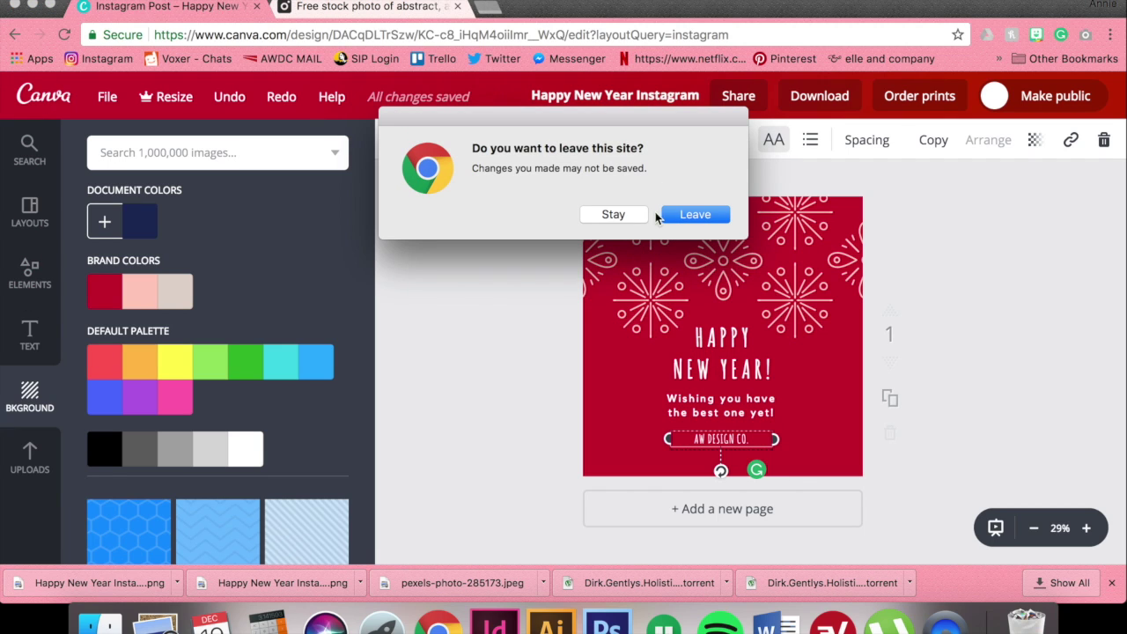
left_click(713, 217)
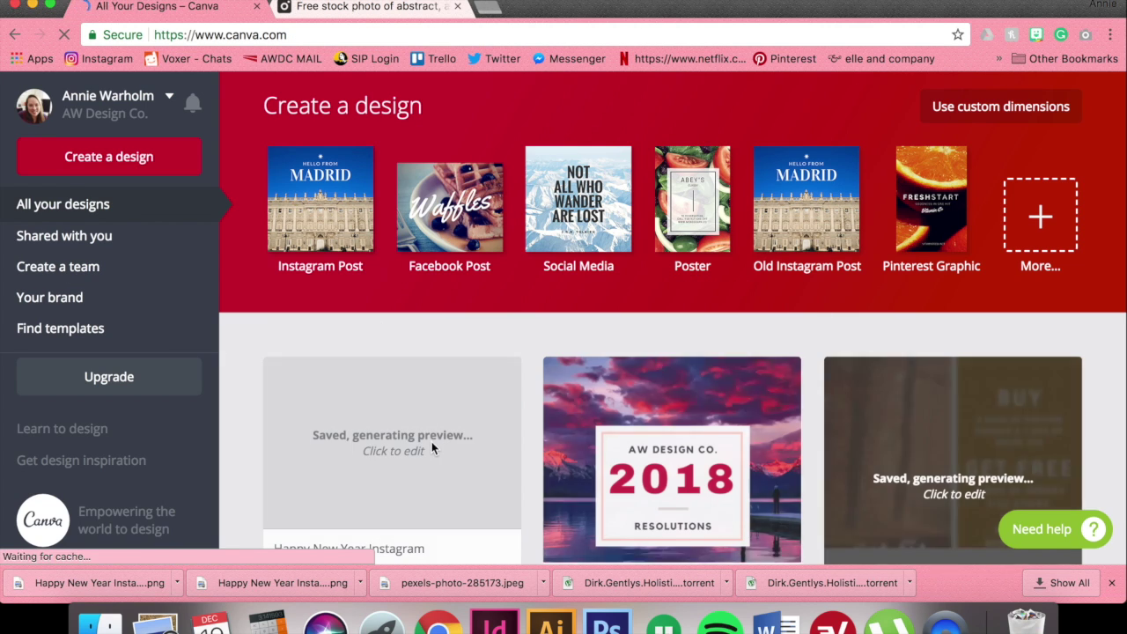
- Reopen the saved Happy New Year Instagram design from the designs overview to check its signature line
scroll(309, 476, "down", 1)
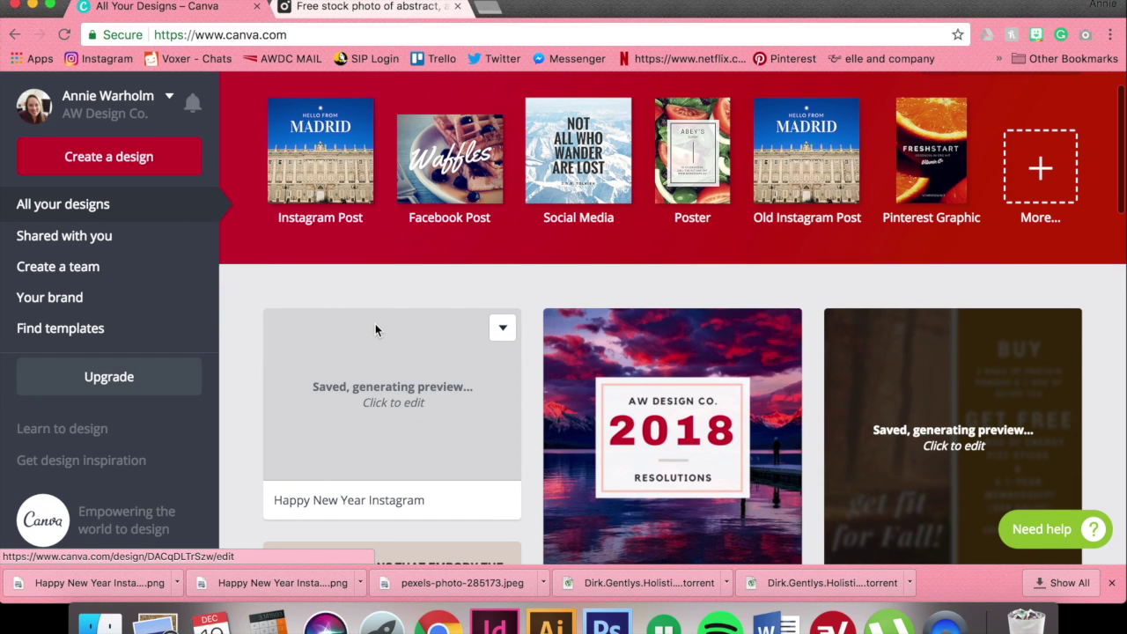
left_click(393, 498)
left_click(397, 403)
left_click(499, 330)
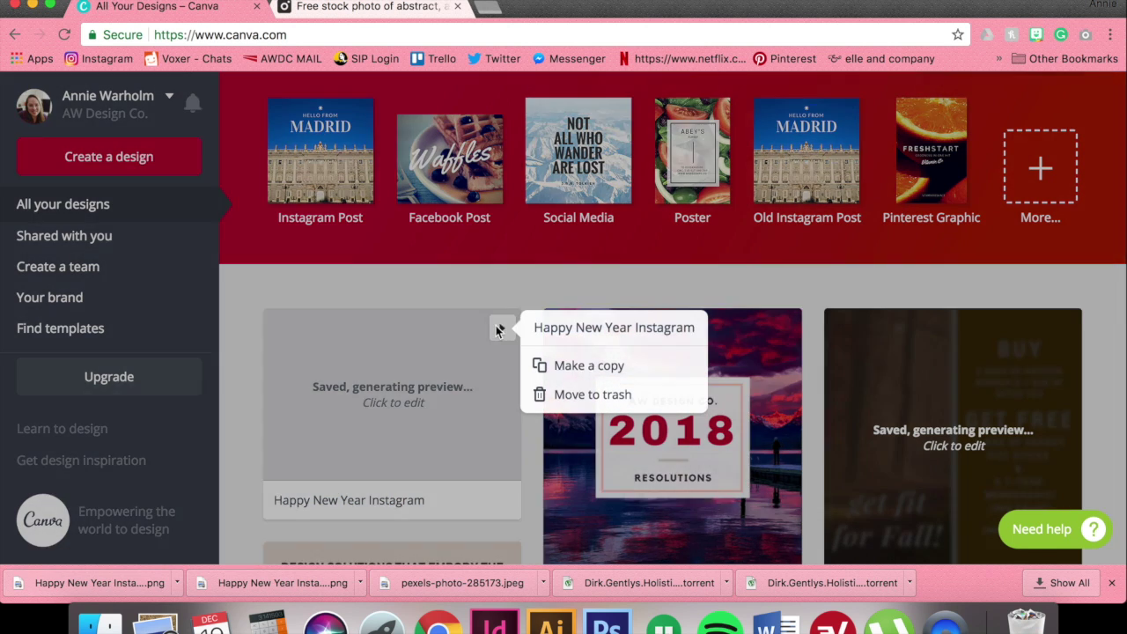
left_click(416, 350)
left_click(401, 399)
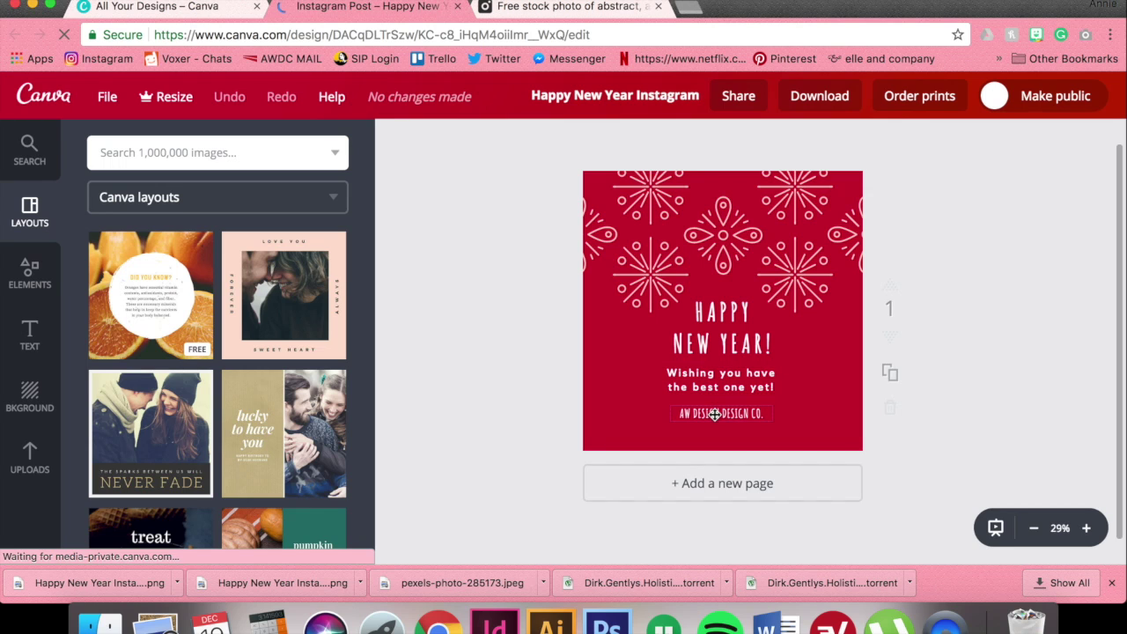
- Check the signature line in the downloaded Happy New Year Instagram (1).png in Preview, and close the open preview windows
left_click(105, 585)
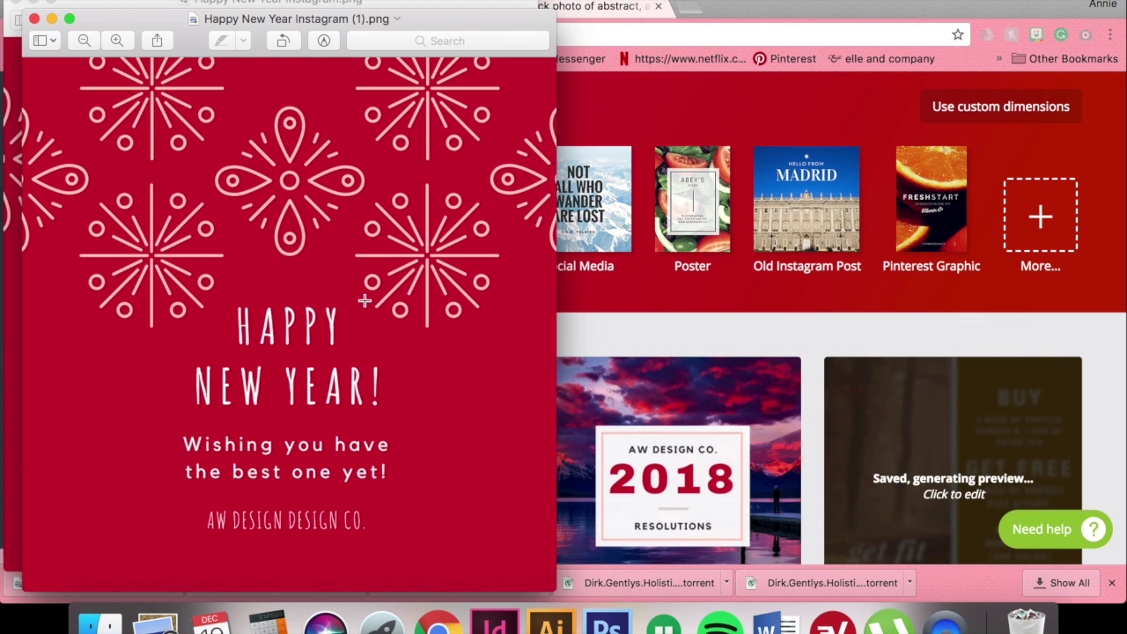
left_click_drag(55, 23, 37, 4)
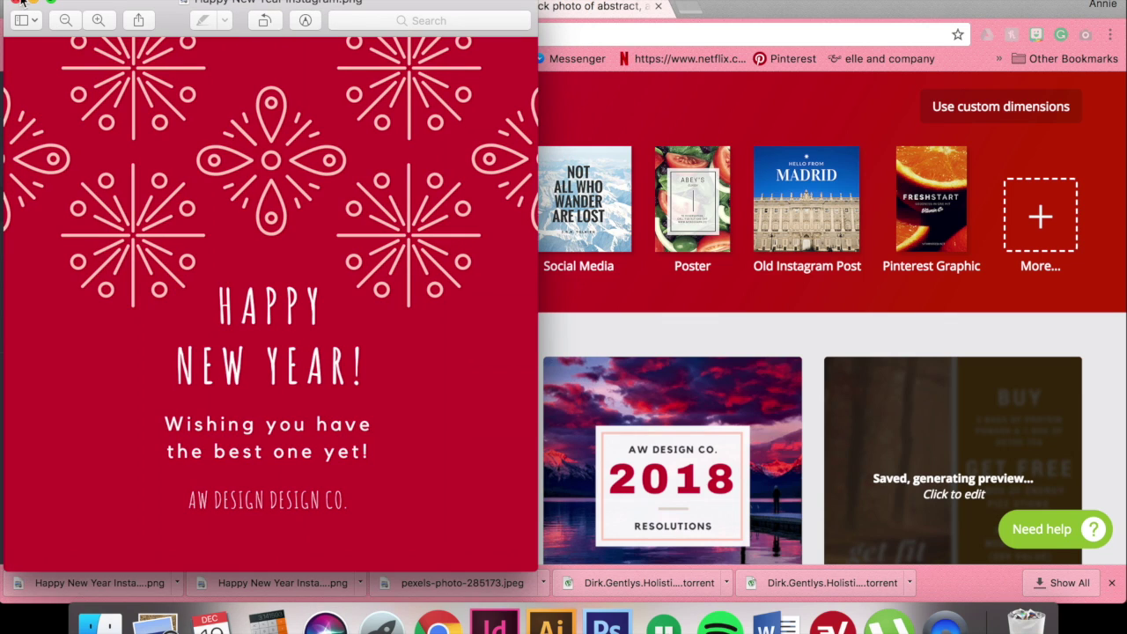
left_click(17, 3)
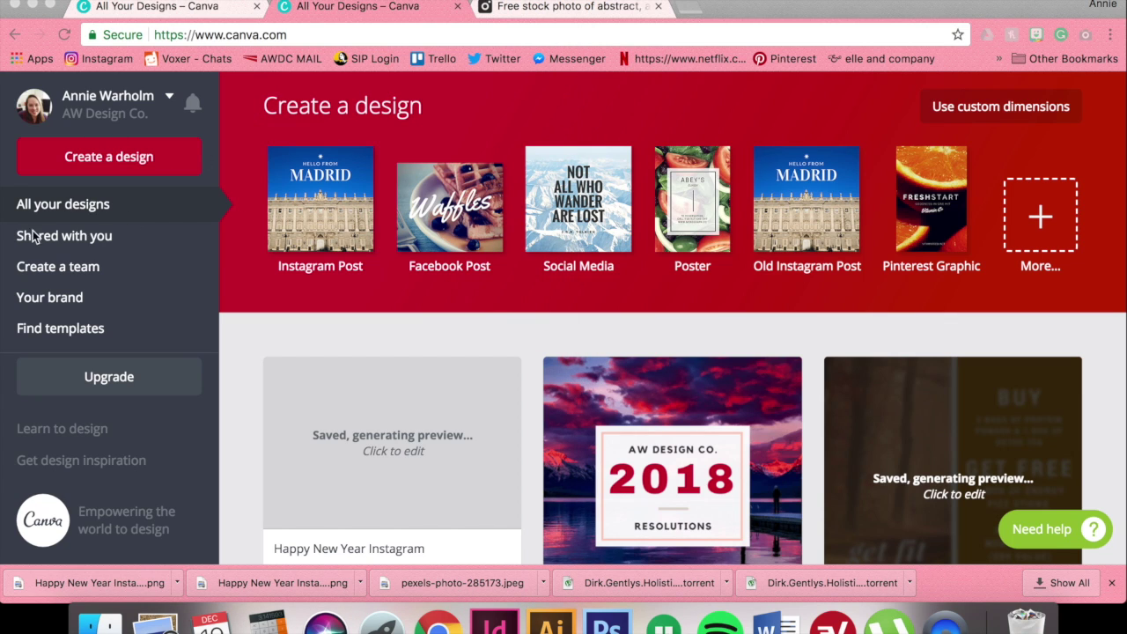
- Open the Happy New Year Instagram design again and remove the duplicate "DESIGN" so the signature line reads "AW DESIGN CO."
left_click(339, 439)
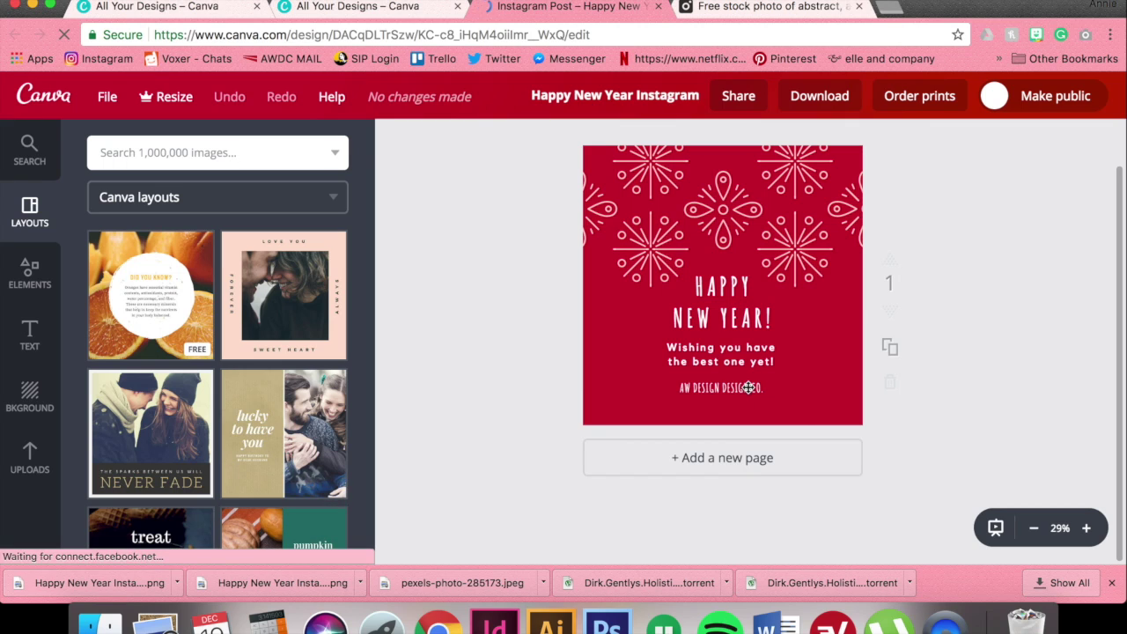
left_click(722, 387)
key("BackSpace")
key("BackSpace")
key("BackSpace")
key("BackSpace")
key("BackSpace")
key("BackSpace")
key("BackSpace")
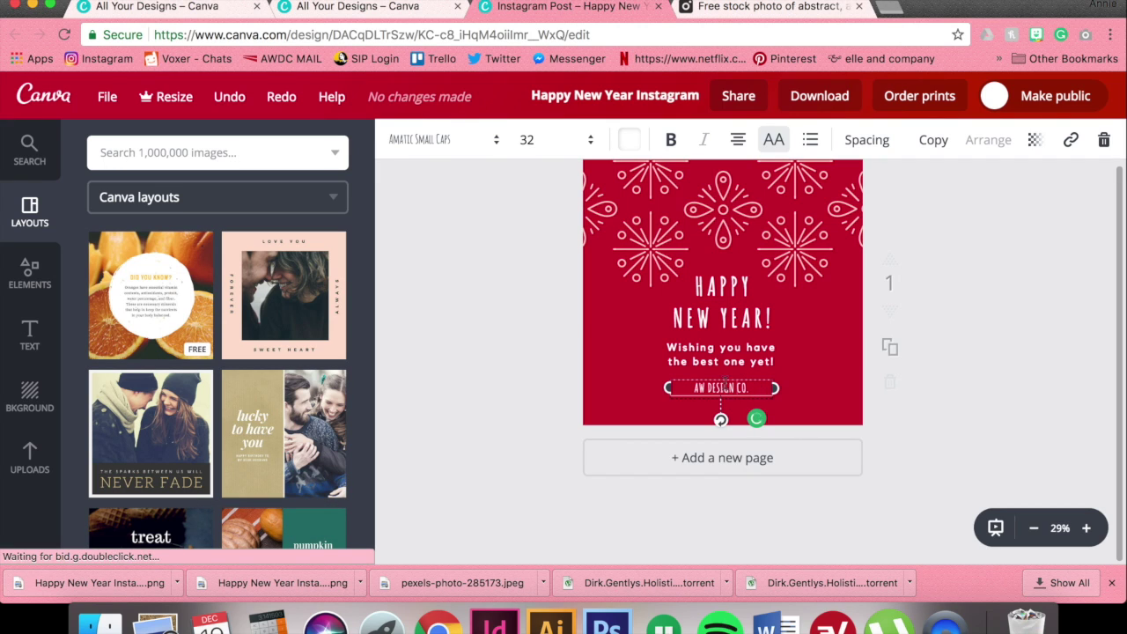
left_click(965, 393)
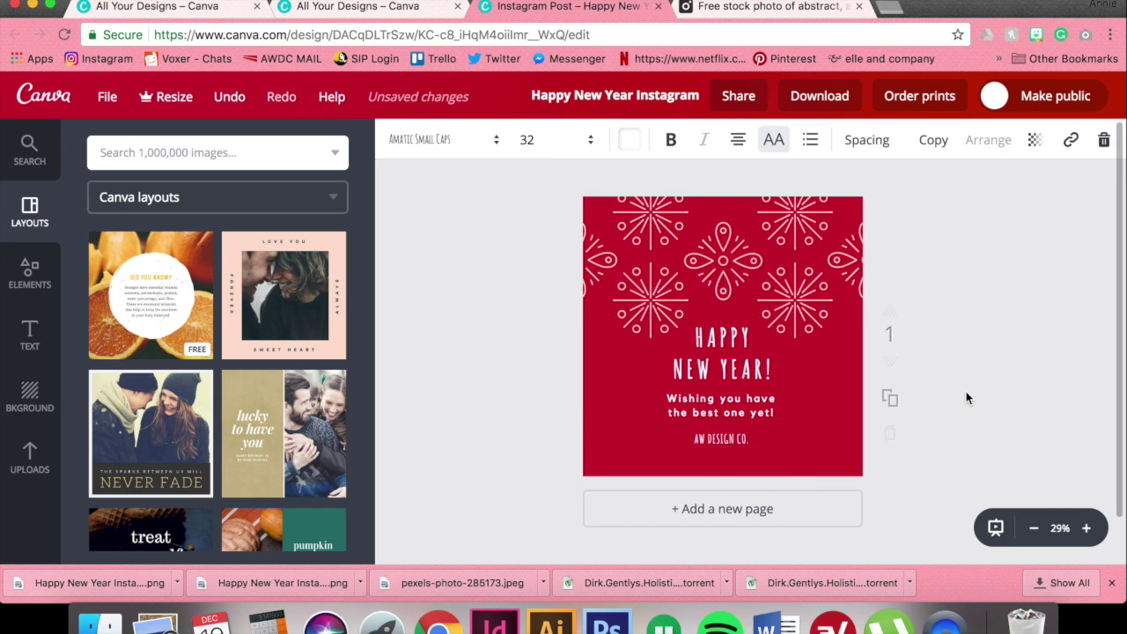
- Download the corrected design again and check the new file in Preview, returning to the editor and dismissing the download confirmation
left_click(840, 100)
left_click(841, 300)
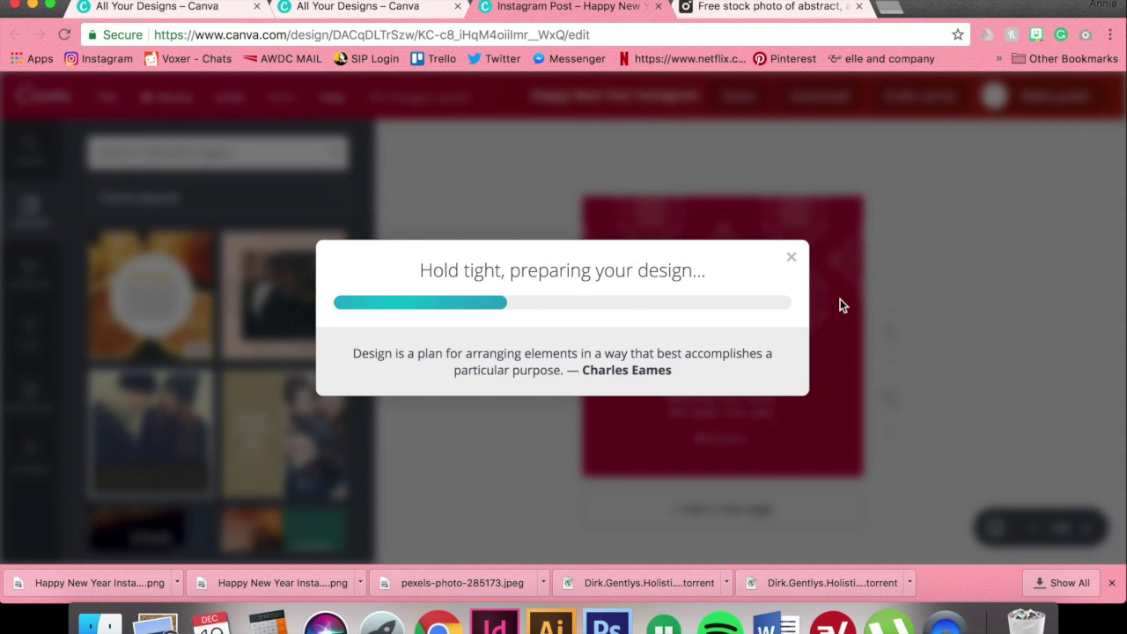
left_click(95, 584)
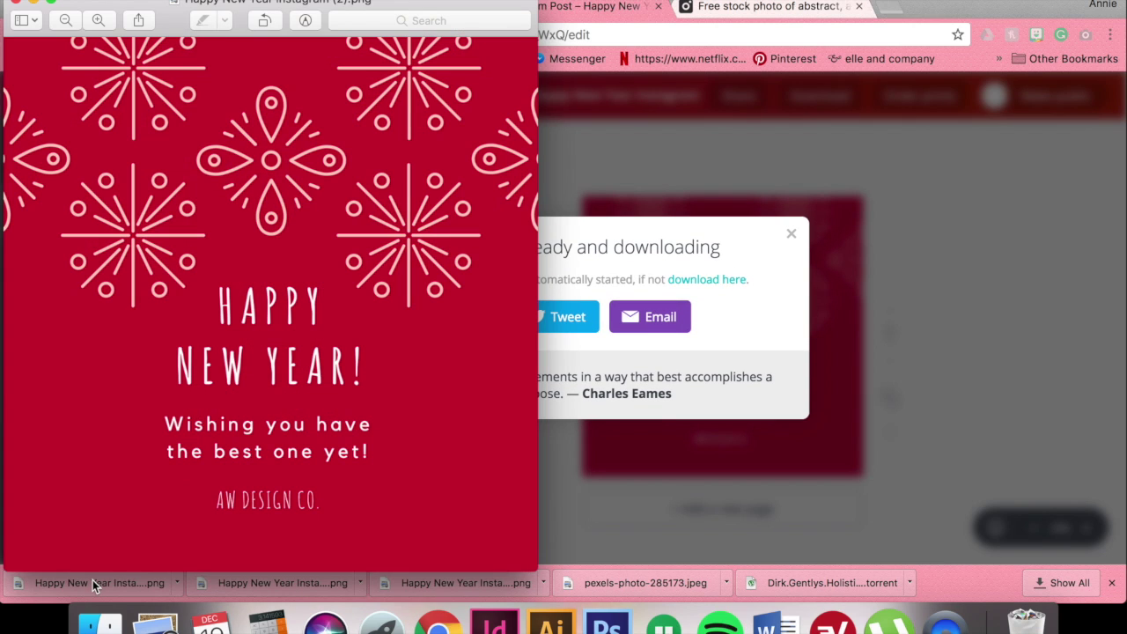
left_click(983, 252)
left_click(791, 234)
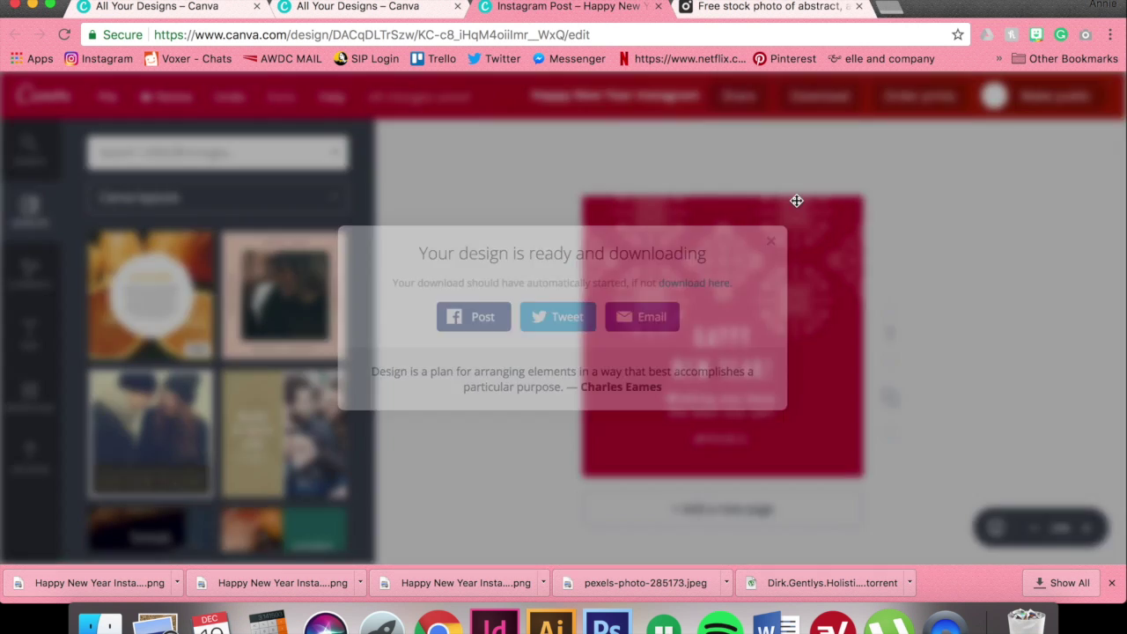